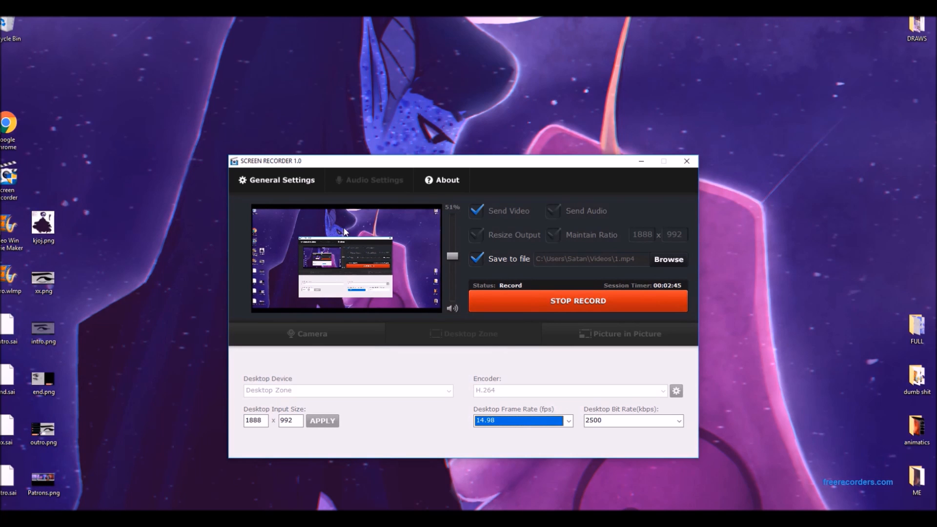
Minimize the Screen Recorder window.
{"action": "left_click", "coordinate": [10, 74]}
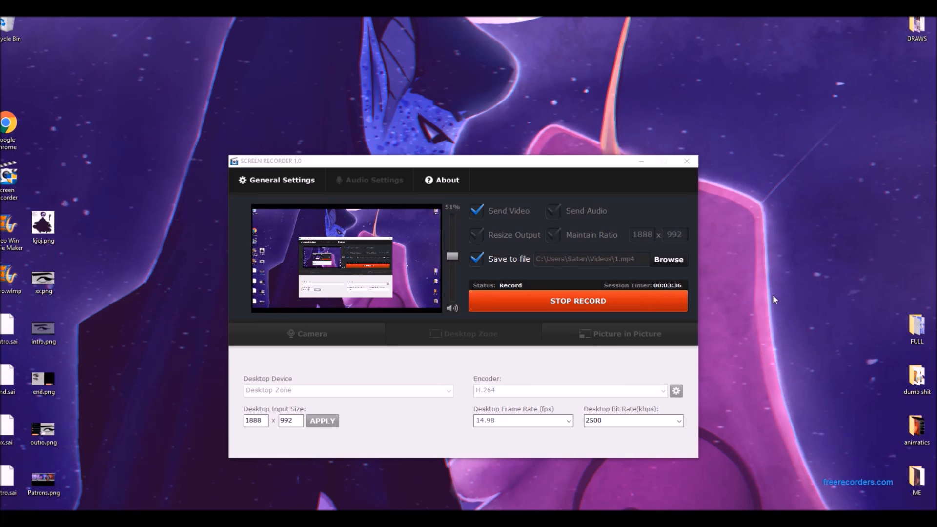
{"action": "left_click", "coordinate": [641, 160]}
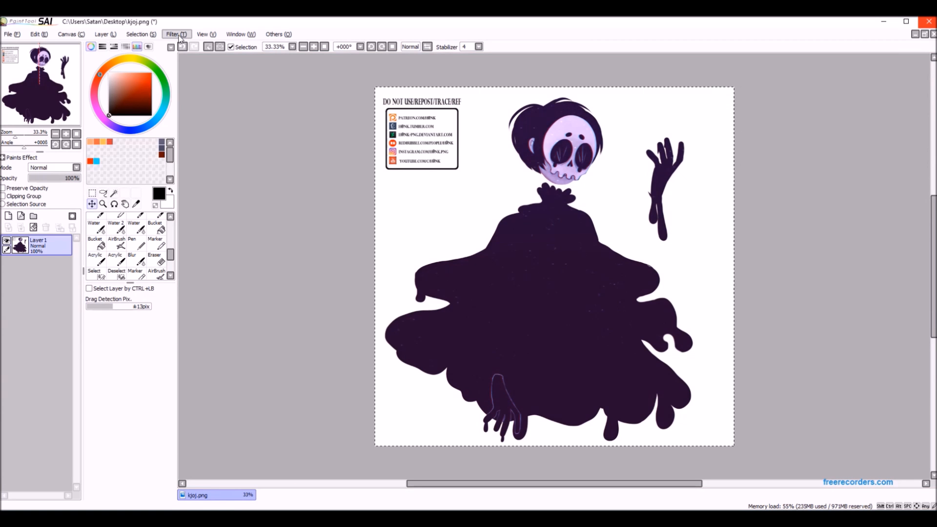
Create a second view of the kjoj.png canvas, unmaximize the canvas windows and place the new view beside the original.
{"action": "left_click", "coordinate": [200, 36]}
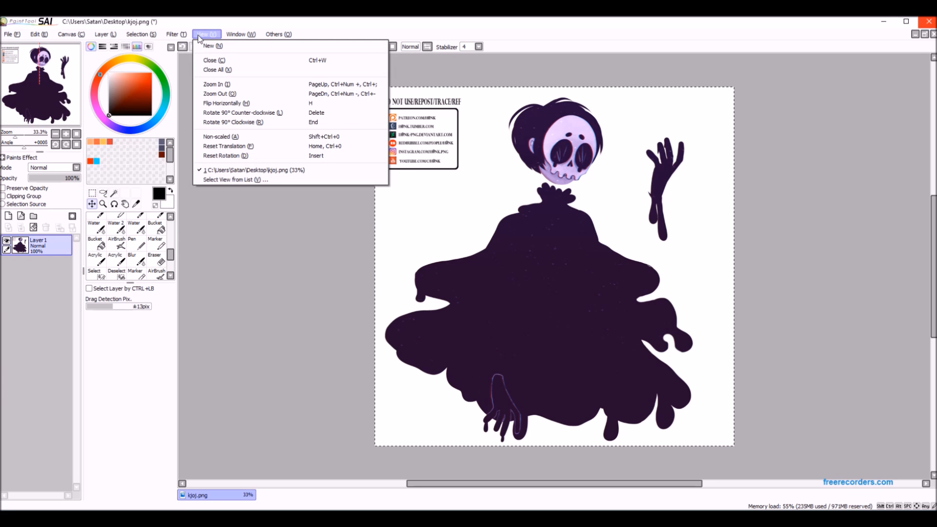
{"action": "left_click", "coordinate": [221, 50]}
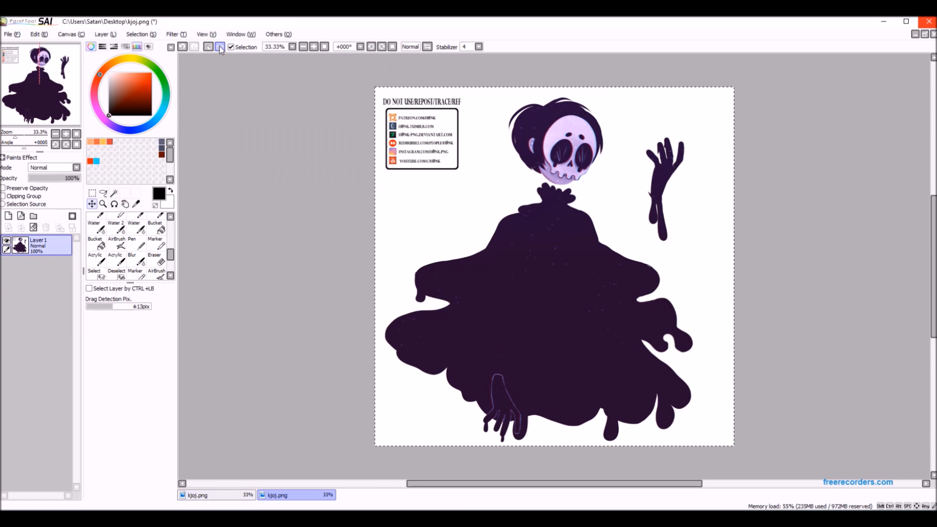
{"action": "left_click", "coordinate": [925, 35]}
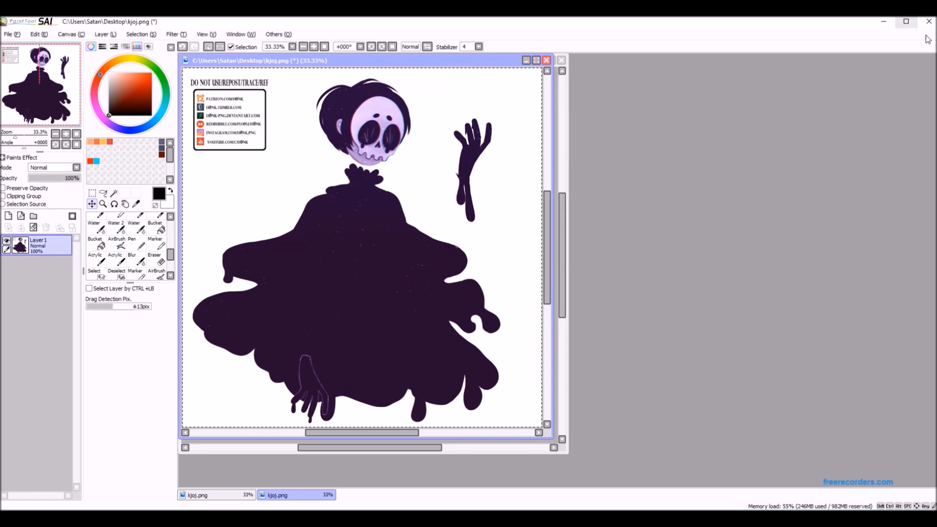
{"action": "left_click_drag", "start_coordinate": [395, 67], "coordinate": [757, 53]}
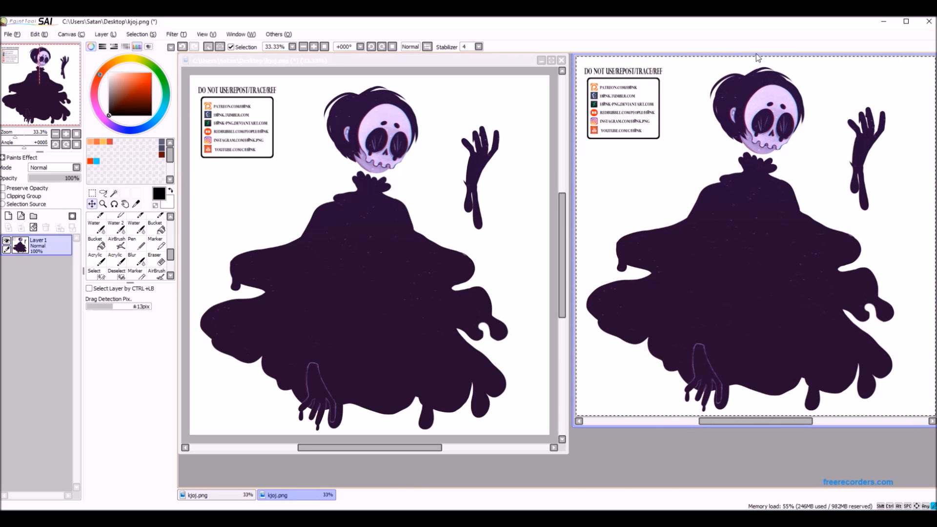
Resize and align both kjoj.png view windows so they fill the workspace side by side.
{"action": "left_click_drag", "start_coordinate": [572, 430], "coordinate": [603, 490]}
{"action": "left_click_drag", "start_coordinate": [748, 483], "coordinate": [740, 484]}
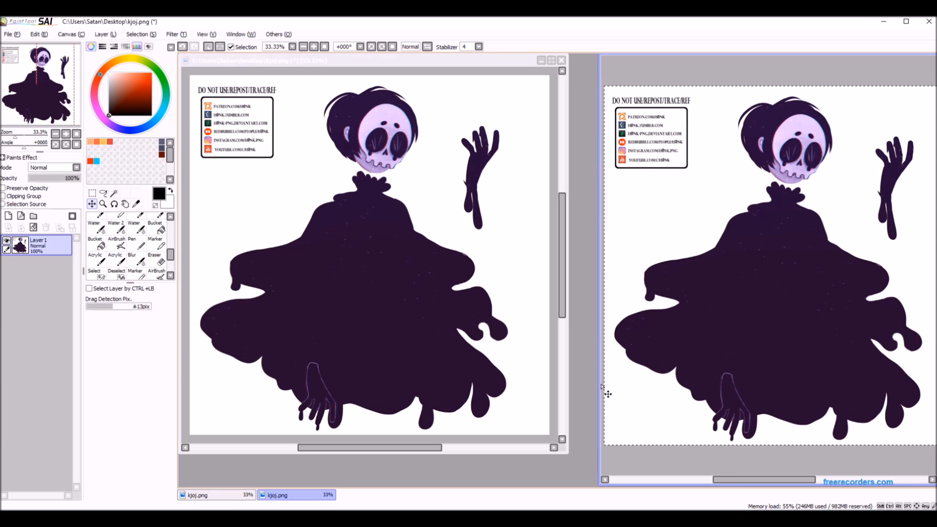
{"action": "left_click_drag", "start_coordinate": [600, 390], "coordinate": [621, 391]}
{"action": "left_click_drag", "start_coordinate": [242, 62], "coordinate": [245, 54]}
{"action": "left_click_drag", "start_coordinate": [571, 444], "coordinate": [617, 493]}
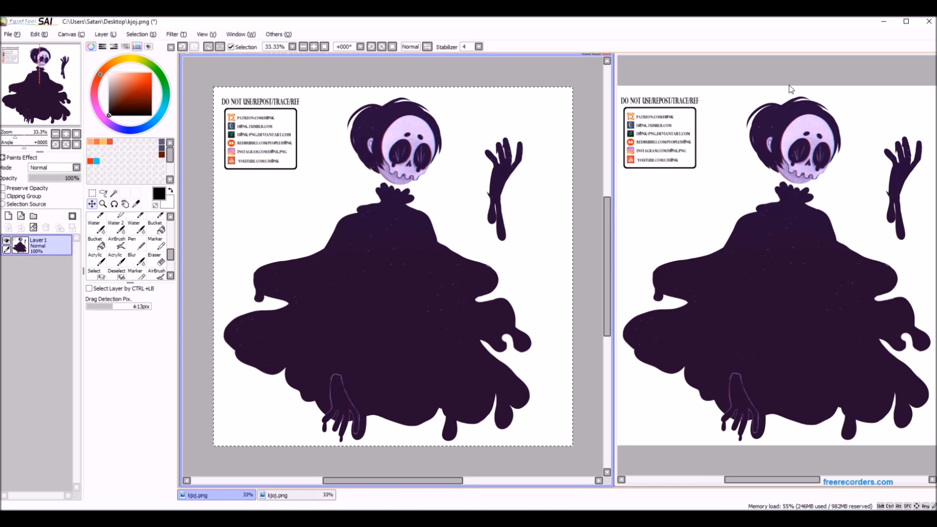
Scribble loose black strokes with the size 80 Pen on a new layer over the figure's head, raised hand and dress.
{"action": "left_click", "coordinate": [138, 244]}
{"action": "left_click", "coordinate": [8, 216]}
{"action": "scroll", "coordinate": [312, 181], "scroll_direction": "up", "scroll_amount": 1}
{"action": "mouse_move", "coordinate": [309, 176]}
{"action": "left_mouse_down"}
{"action": "mouse_move", "coordinate": [272, 268]}
{"action": "mouse_move", "coordinate": [363, 230]}
{"action": "mouse_move", "coordinate": [467, 161]}
{"action": "left_mouse_up"}
{"action": "scroll", "coordinate": [468, 159], "scroll_direction": "up", "scroll_amount": 4}
{"action": "left_click_drag", "start_coordinate": [410, 171], "coordinate": [527, 234]}
{"action": "scroll", "coordinate": [431, 255], "scroll_direction": "down", "scroll_amount": 4}
{"action": "mouse_move", "coordinate": [443, 192]}
{"action": "left_mouse_down"}
{"action": "mouse_move", "coordinate": [424, 252]}
{"action": "mouse_move", "coordinate": [431, 293]}
{"action": "left_mouse_up"}
{"action": "mouse_move", "coordinate": [359, 229]}
{"action": "left_mouse_down"}
{"action": "mouse_move", "coordinate": [359, 266]}
{"action": "mouse_move", "coordinate": [444, 273]}
{"action": "left_mouse_up"}
{"action": "left_click_drag", "start_coordinate": [380, 254], "coordinate": [400, 237]}
{"action": "scroll", "coordinate": [346, 315], "scroll_direction": "up", "scroll_amount": 2}
{"action": "left_click_drag", "start_coordinate": [293, 366], "coordinate": [517, 200]}
{"action": "scroll", "coordinate": [517, 210], "scroll_direction": "down", "scroll_amount": 3}
{"action": "scroll", "coordinate": [372, 200], "scroll_direction": "up", "scroll_amount": 2}
{"action": "mouse_move", "coordinate": [373, 186]}
{"action": "left_mouse_down"}
{"action": "mouse_move", "coordinate": [449, 361]}
{"action": "mouse_move", "coordinate": [285, 353]}
{"action": "left_mouse_up"}
{"action": "left_click_drag", "start_coordinate": [285, 201], "coordinate": [375, 185]}
{"action": "scroll", "coordinate": [410, 190], "scroll_direction": "down", "scroll_amount": 5}
{"action": "left_click_drag", "start_coordinate": [521, 226], "coordinate": [452, 260]}
{"action": "scroll", "coordinate": [565, 214], "scroll_direction": "up", "scroll_amount": 5}
{"action": "mouse_move", "coordinate": [495, 209]}
{"action": "left_mouse_down"}
{"action": "mouse_move", "coordinate": [456, 164]}
{"action": "mouse_move", "coordinate": [391, 250]}
{"action": "left_mouse_up"}
{"action": "scroll", "coordinate": [570, 178], "scroll_direction": "down", "scroll_amount": 1}
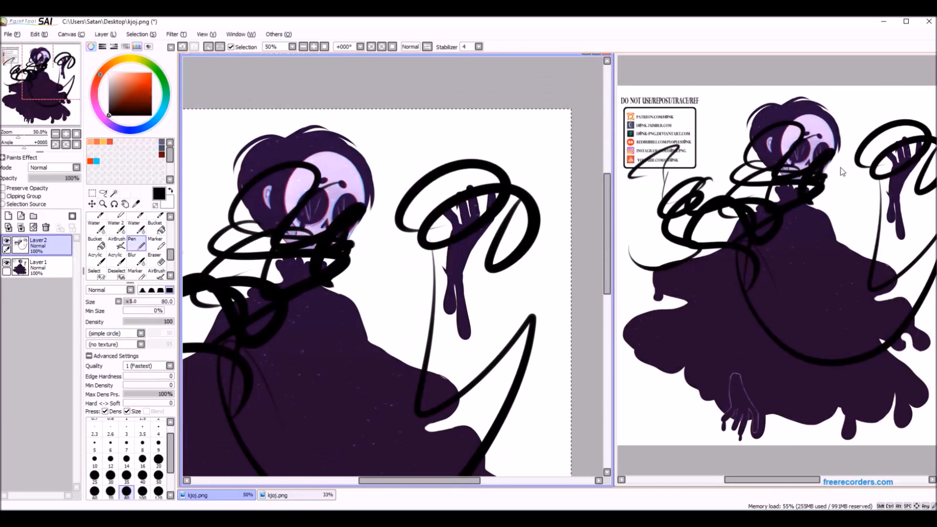
Clear all the scribbles from Layer2.
{"action": "left_click", "coordinate": [34, 227]}
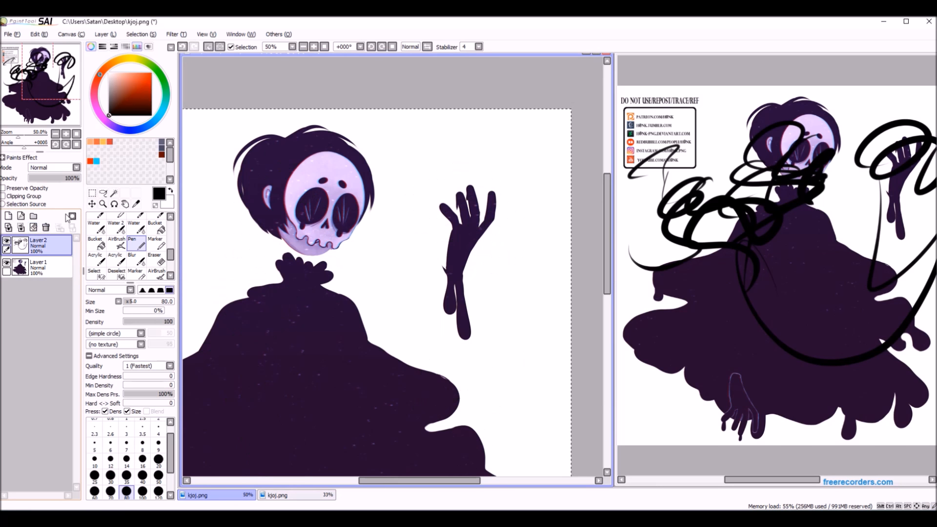
{"action": "scroll", "coordinate": [372, 131], "scroll_direction": "down", "scroll_amount": 3}
{"action": "scroll", "coordinate": [366, 97], "scroll_direction": "up", "scroll_amount": 4}
{"action": "scroll", "coordinate": [366, 78], "scroll_direction": "down", "scroll_amount": 3}
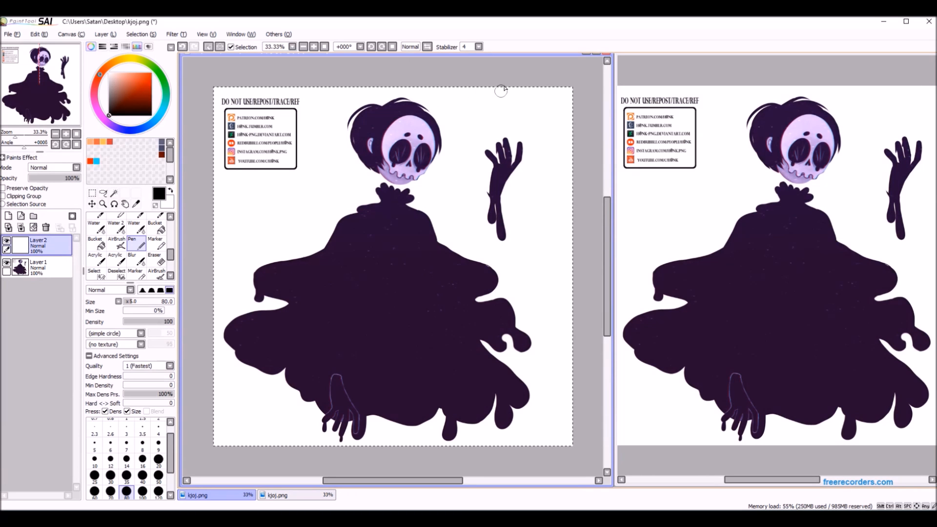
Draw a few more black test strokes on Layer2 across the skull, collar and raised forearm.
{"action": "scroll", "coordinate": [510, 115], "scroll_direction": "up", "scroll_amount": 5}
{"action": "scroll", "coordinate": [532, 163], "scroll_direction": "down", "scroll_amount": 4}
{"action": "mouse_move", "coordinate": [464, 173]}
{"action": "left_mouse_down"}
{"action": "mouse_move", "coordinate": [444, 240]}
{"action": "mouse_move", "coordinate": [379, 312]}
{"action": "left_mouse_up"}
{"action": "scroll", "coordinate": [423, 283], "scroll_direction": "up", "scroll_amount": 5}
{"action": "mouse_move", "coordinate": [514, 275]}
{"action": "left_mouse_down"}
{"action": "mouse_move", "coordinate": [312, 395]}
{"action": "mouse_move", "coordinate": [390, 317]}
{"action": "left_mouse_up"}
{"action": "scroll", "coordinate": [488, 220], "scroll_direction": "down", "scroll_amount": 5}
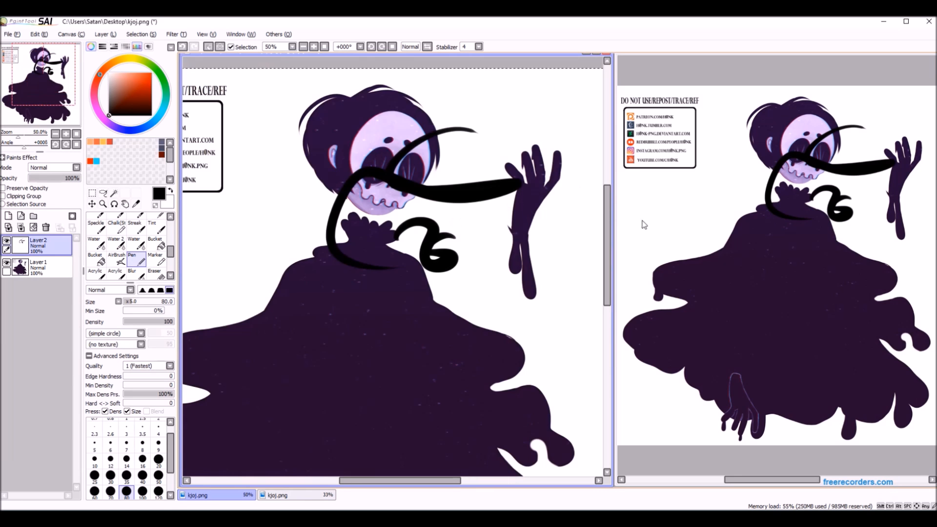
{"action": "scroll", "coordinate": [477, 229], "scroll_direction": "up", "scroll_amount": 3}
{"action": "scroll", "coordinate": [477, 228], "scroll_direction": "down", "scroll_amount": 1}
{"action": "mouse_move", "coordinate": [475, 227]}
{"action": "left_mouse_down"}
{"action": "mouse_move", "coordinate": [400, 383]}
{"action": "mouse_move", "coordinate": [332, 324]}
{"action": "mouse_move", "coordinate": [371, 259]}
{"action": "left_mouse_up"}
{"action": "scroll", "coordinate": [364, 71], "scroll_direction": "down", "scroll_amount": 3}
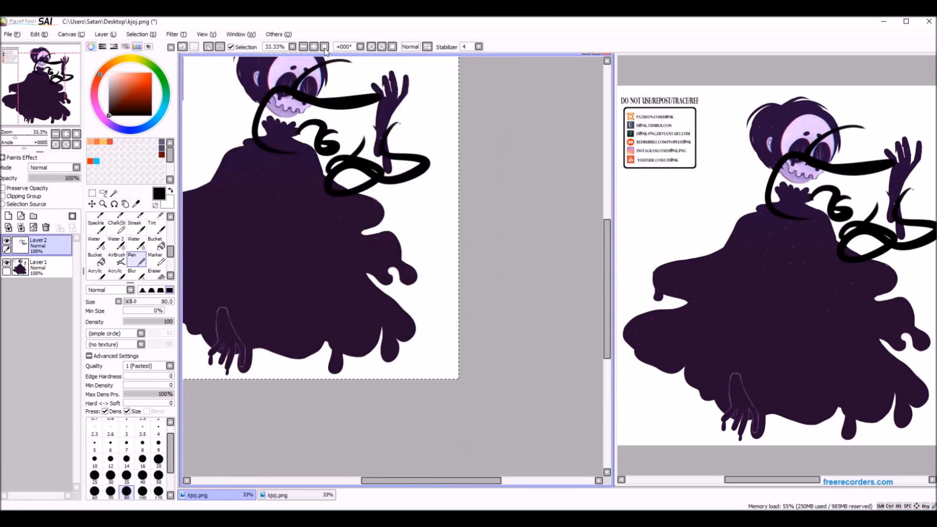
Reset the canvas view and delete the scribbled Layer2.
{"action": "left_click", "coordinate": [323, 47]}
{"action": "key", "text": "ctrl+a"}
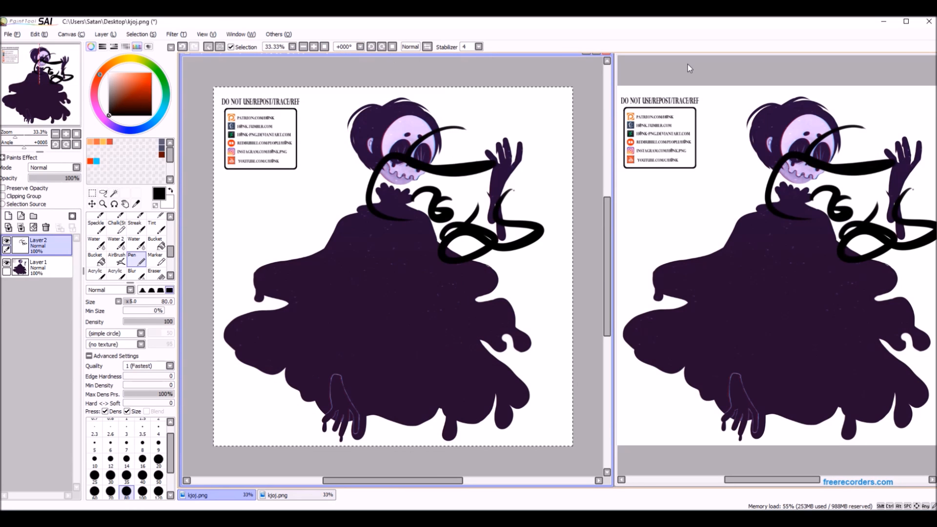
{"action": "left_click", "coordinate": [207, 34]}
{"action": "left_click", "coordinate": [232, 497]}
{"action": "left_click", "coordinate": [232, 496]}
{"action": "left_click", "coordinate": [232, 495]}
{"action": "left_click", "coordinate": [46, 228]}
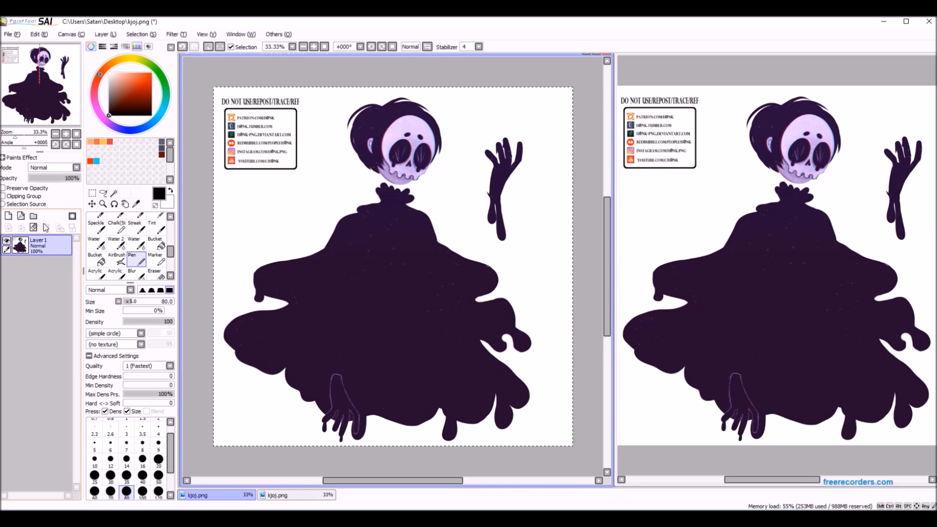
Create another view of kjoj.png, place it over the second view's window and resize it.
{"action": "left_click", "coordinate": [207, 34]}
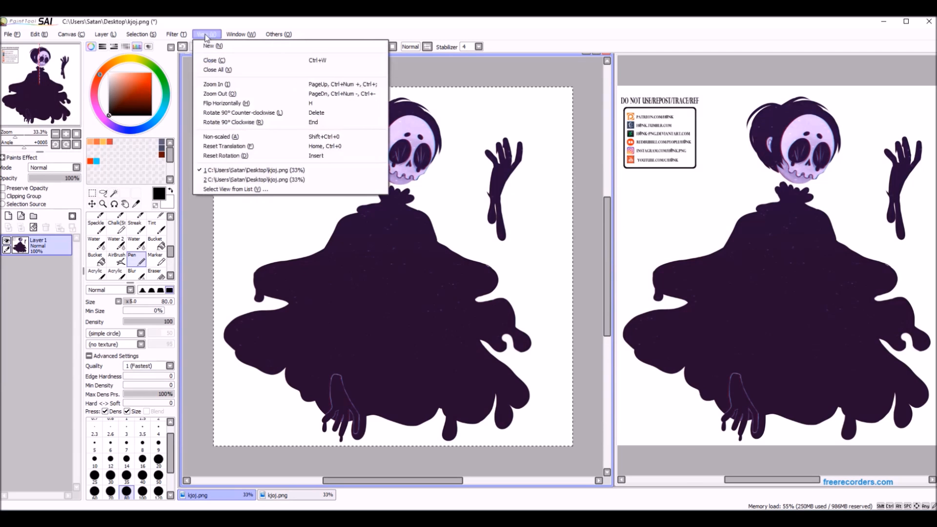
{"action": "left_click", "coordinate": [220, 49]}
{"action": "left_click_drag", "start_coordinate": [324, 69], "coordinate": [714, 58]}
{"action": "left_click_drag", "start_coordinate": [637, 60], "coordinate": [616, 58]}
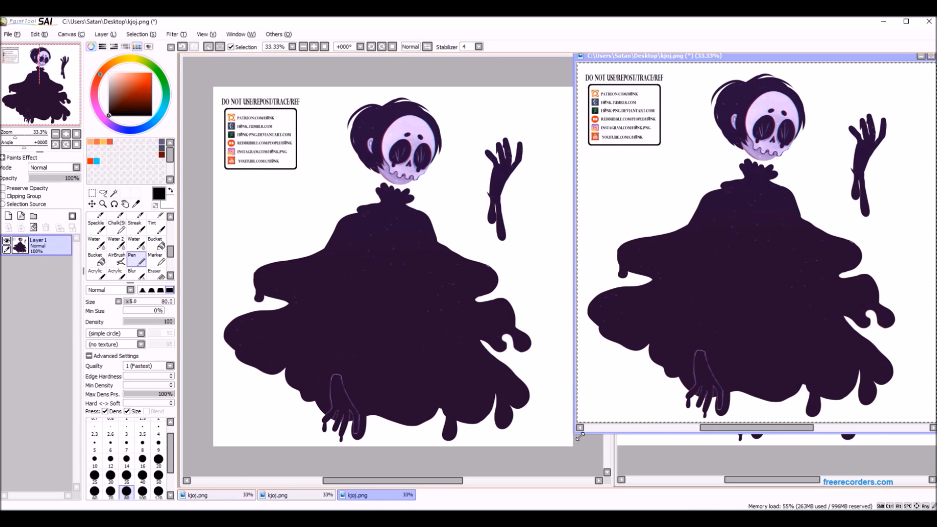
{"action": "left_click_drag", "start_coordinate": [577, 434], "coordinate": [610, 469]}
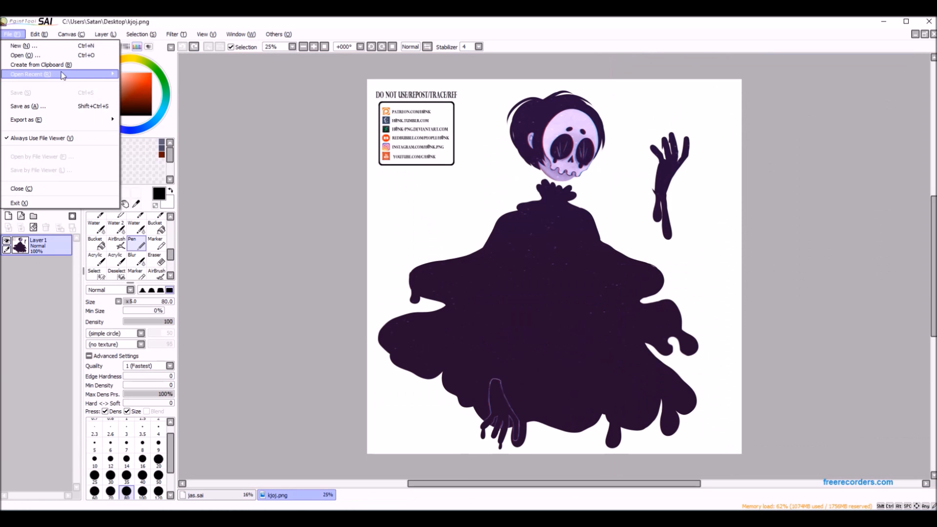
Open xx.sai, end.sai, outro.sai and intro.sai from the Desktop and look through each canvas.
{"action": "mouse_move", "coordinate": [63, 74]}
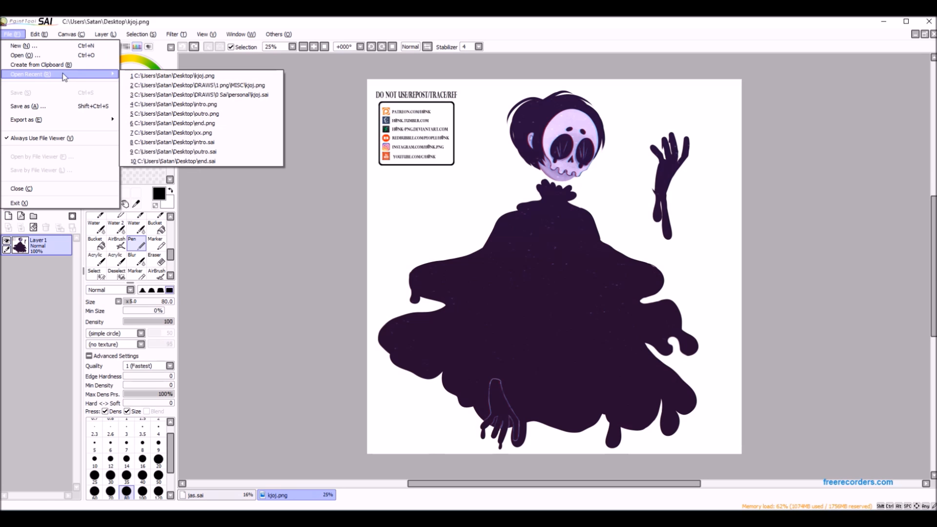
{"action": "left_click", "coordinate": [62, 54]}
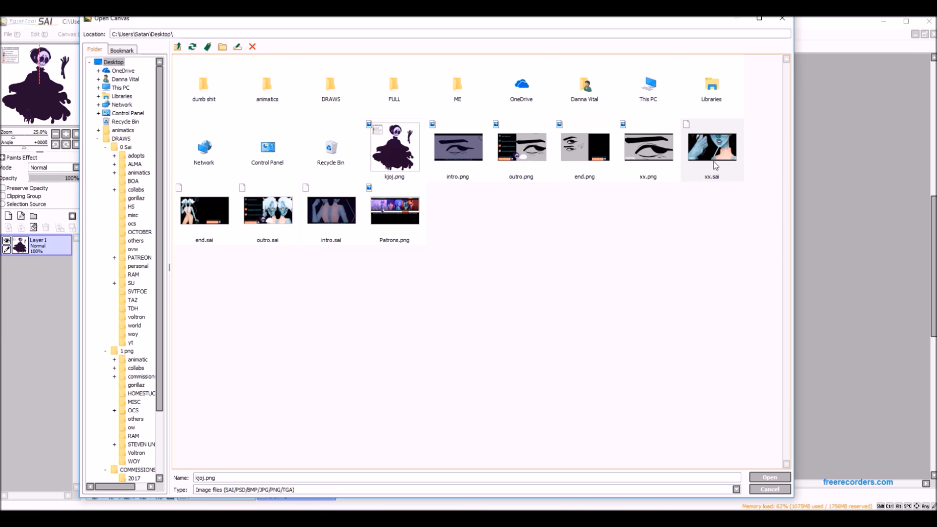
{"action": "left_click", "coordinate": [714, 164]}
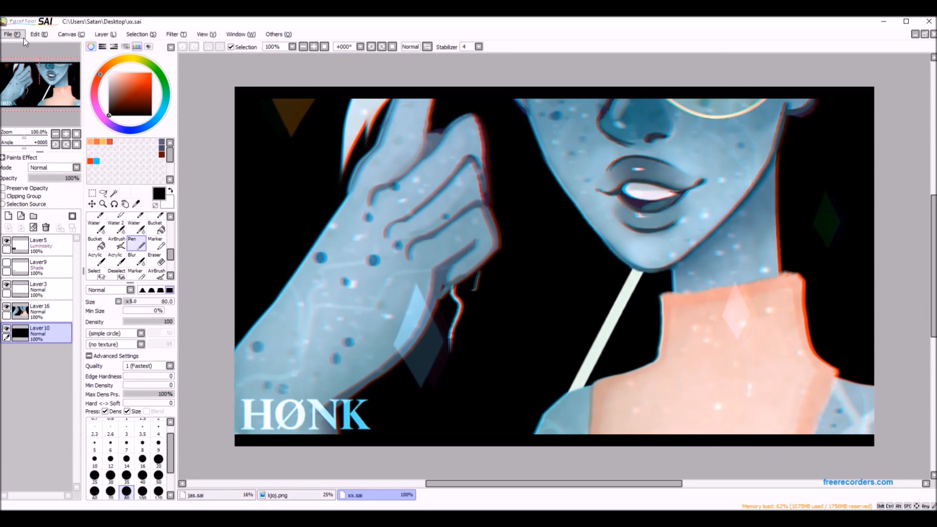
{"action": "left_click", "coordinate": [13, 34]}
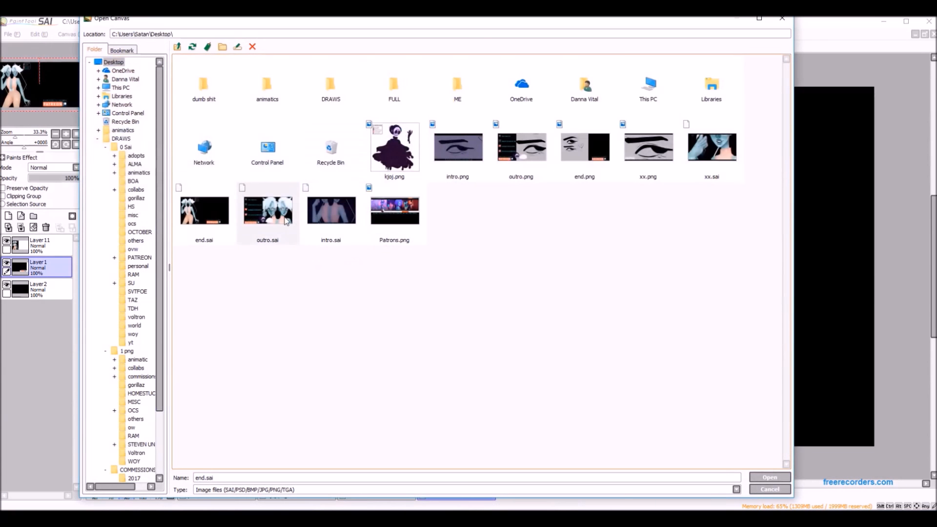
{"action": "left_click", "coordinate": [287, 221]}
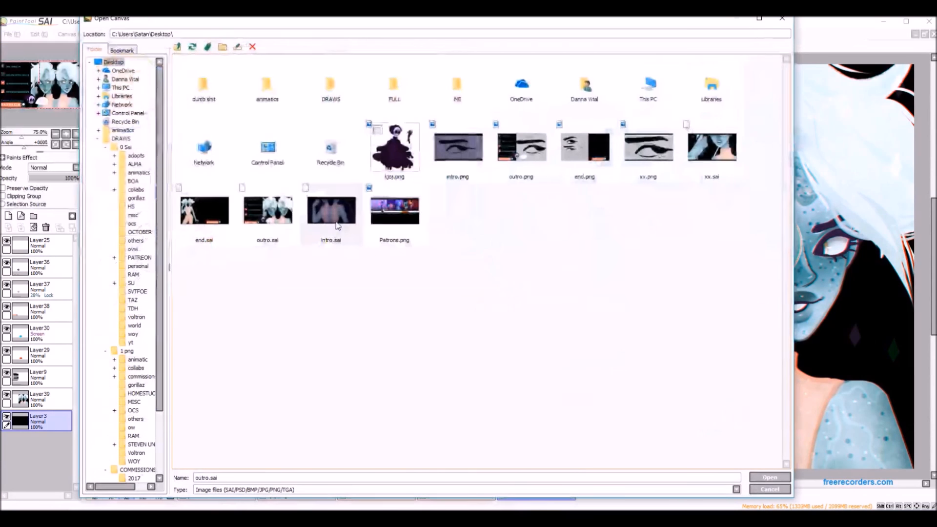
{"action": "double_click", "coordinate": [336, 224]}
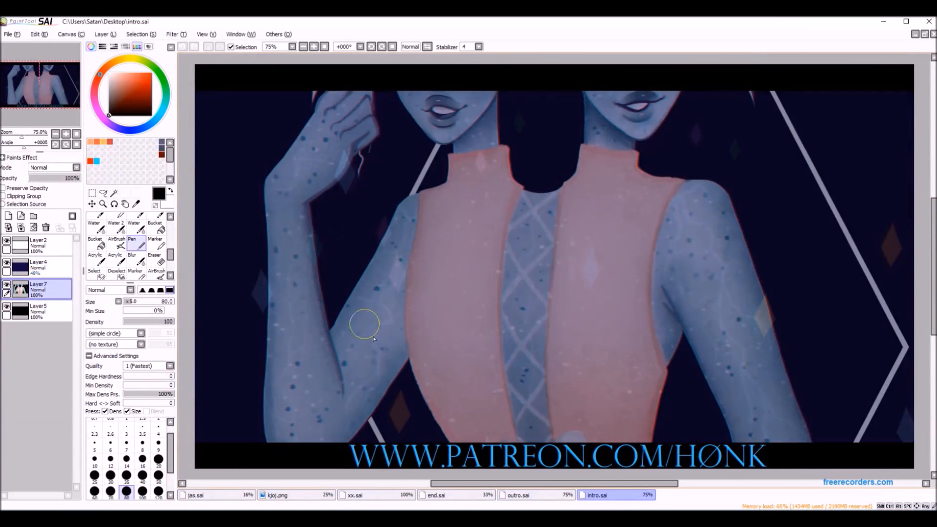
{"action": "left_click", "coordinate": [384, 496]}
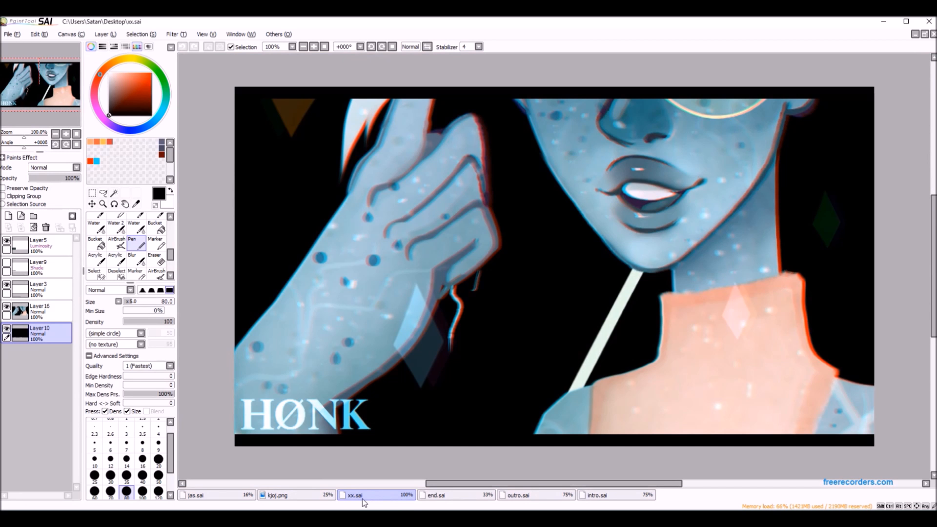
{"action": "left_click", "coordinate": [443, 494]}
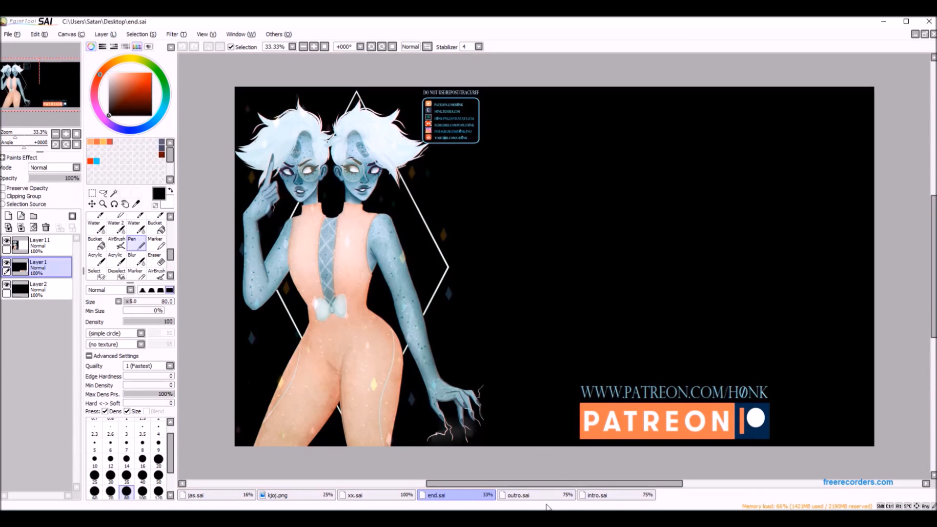
{"action": "left_click", "coordinate": [525, 497]}
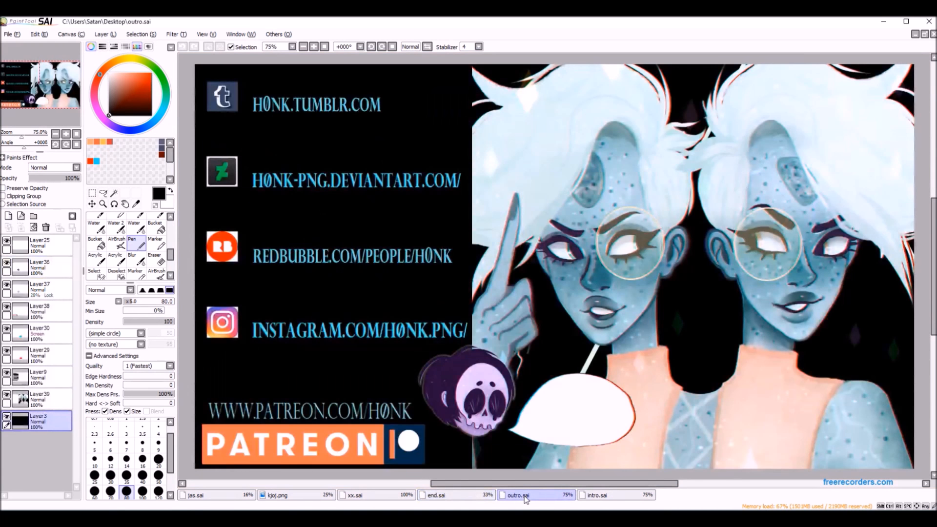
{"action": "left_click", "coordinate": [602, 498]}
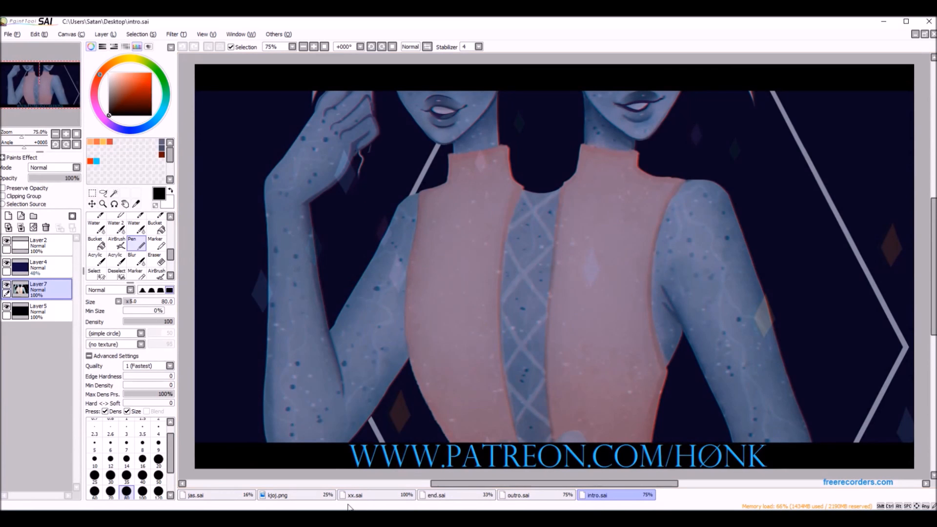
Select the entire kjoj.png drawing with a rectangular selection and copy it.
{"action": "left_click", "coordinate": [318, 493]}
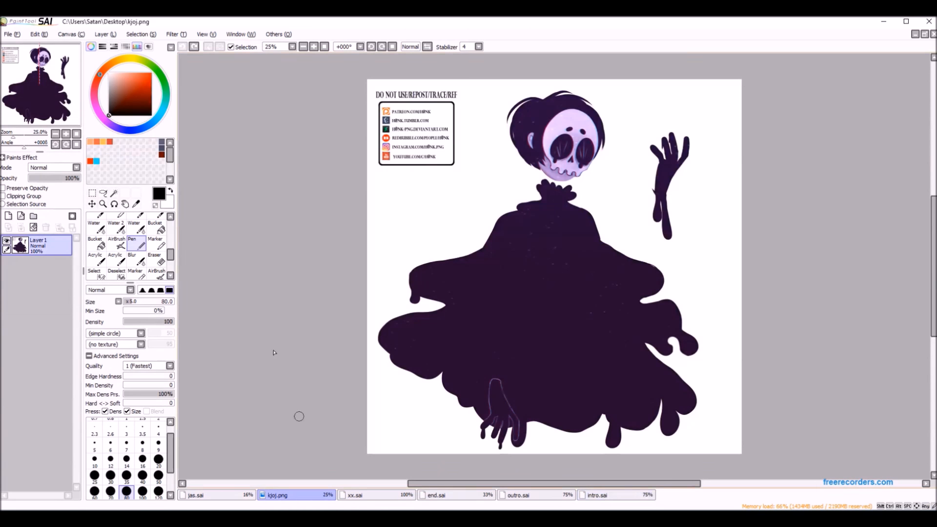
{"action": "key", "text": "m"}
{"action": "scroll", "coordinate": [488, 241], "scroll_direction": "down", "scroll_amount": 3}
{"action": "left_click_drag", "start_coordinate": [401, 146], "coordinate": [593, 332]}
{"action": "left_click", "coordinate": [39, 34]}
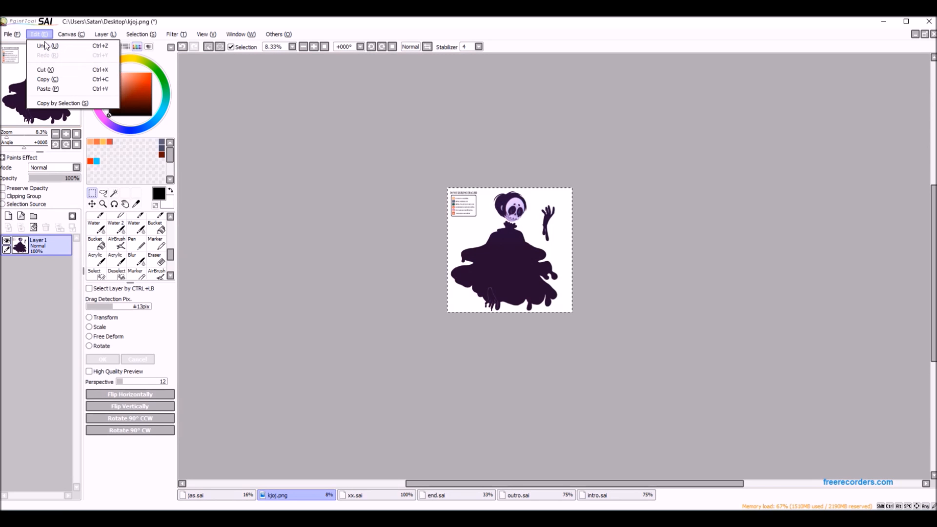
{"action": "left_click", "coordinate": [46, 80]}
Replace Layer16's artwork in xx.sai with the copied skeleton drawing, positioned so the skull and raised hand show in the frame.
{"action": "left_click", "coordinate": [372, 495]}
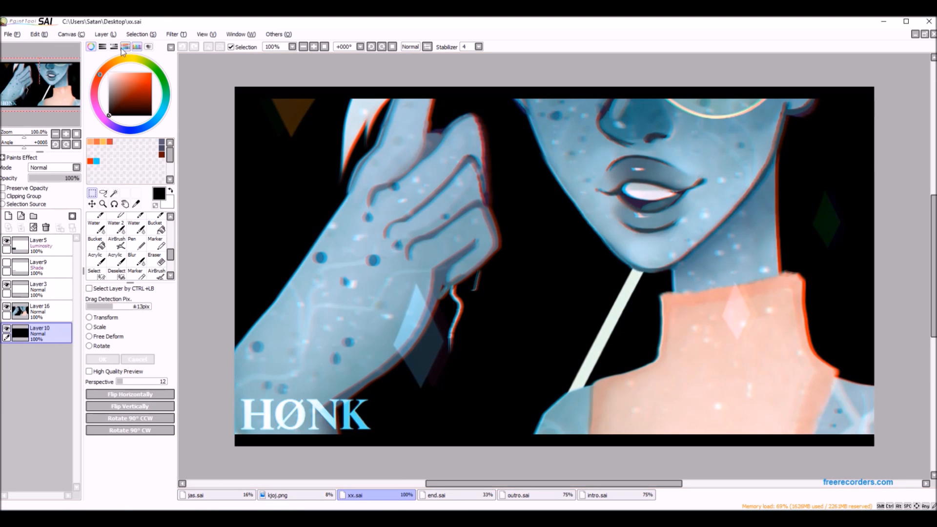
{"action": "left_click", "coordinate": [46, 228]}
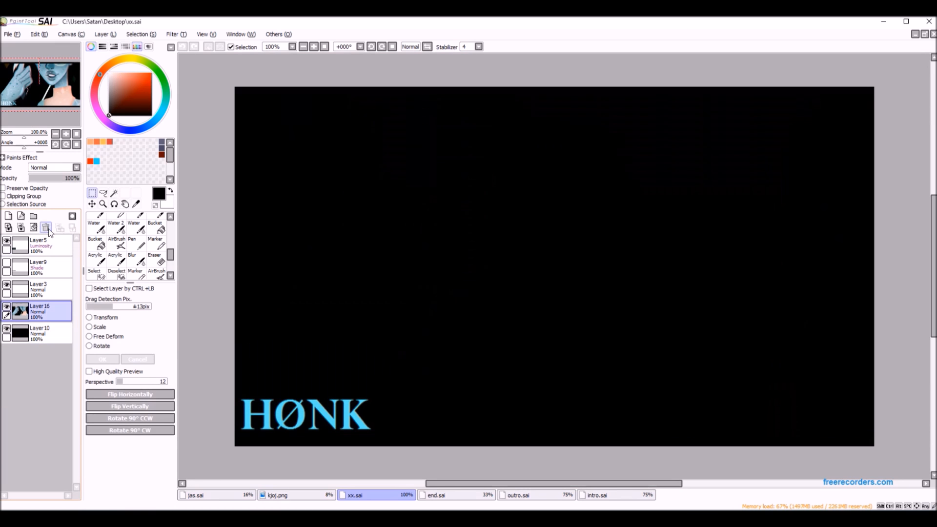
{"action": "left_click", "coordinate": [39, 34]}
{"action": "left_click", "coordinate": [63, 90]}
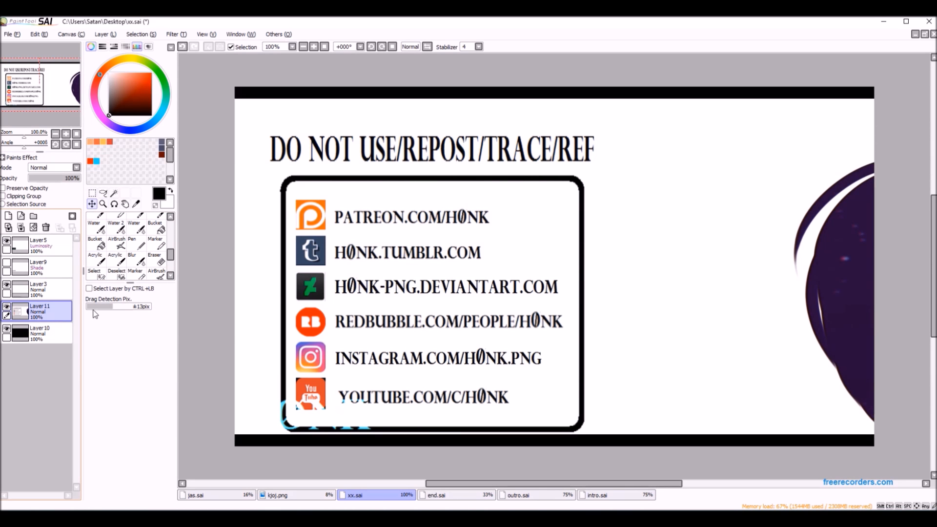
{"action": "scroll", "coordinate": [433, 354], "scroll_direction": "down", "scroll_amount": 3}
{"action": "left_click_drag", "start_coordinate": [611, 383], "coordinate": [407, 337]}
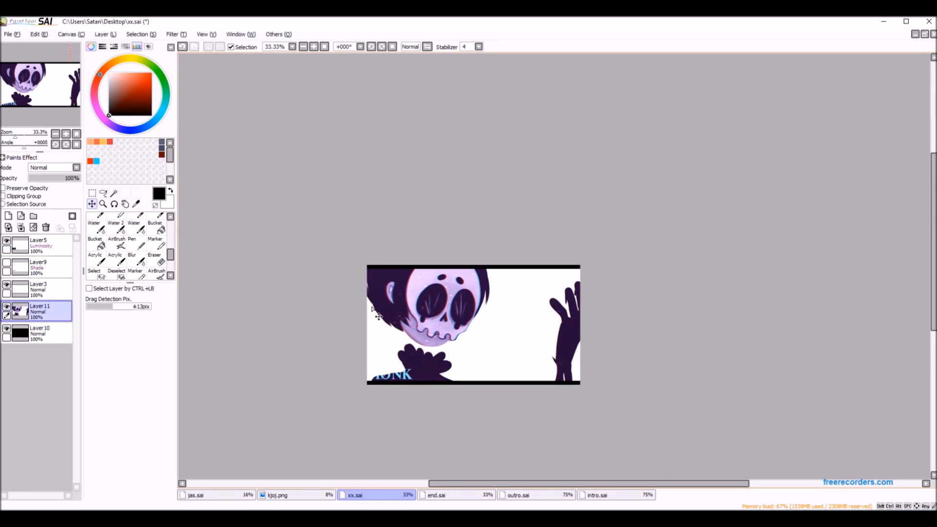
Save the xx canvas to the Desktop in PNG format as xx.png, overwriting the existing file and accepting the export options.
{"action": "left_click", "coordinate": [12, 34]}
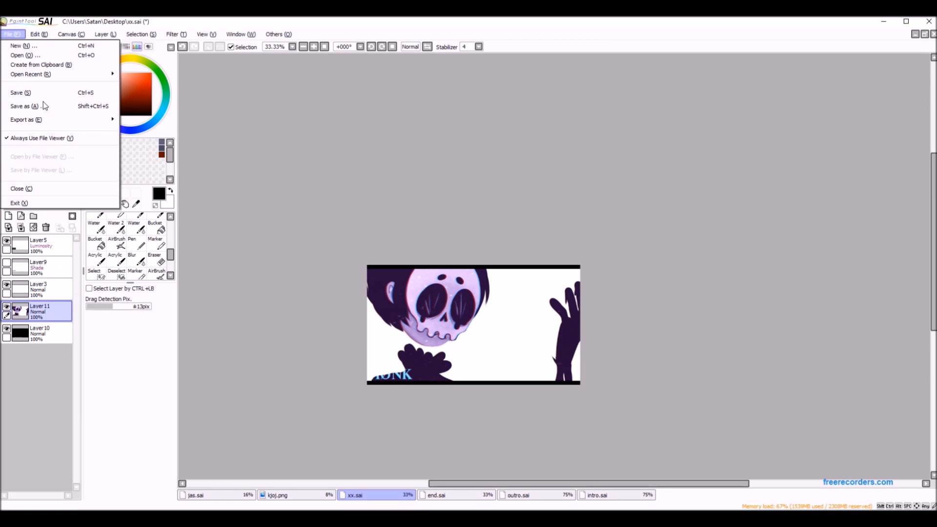
{"action": "left_click", "coordinate": [43, 102]}
{"action": "left_click", "coordinate": [210, 489]}
{"action": "left_click", "coordinate": [234, 467]}
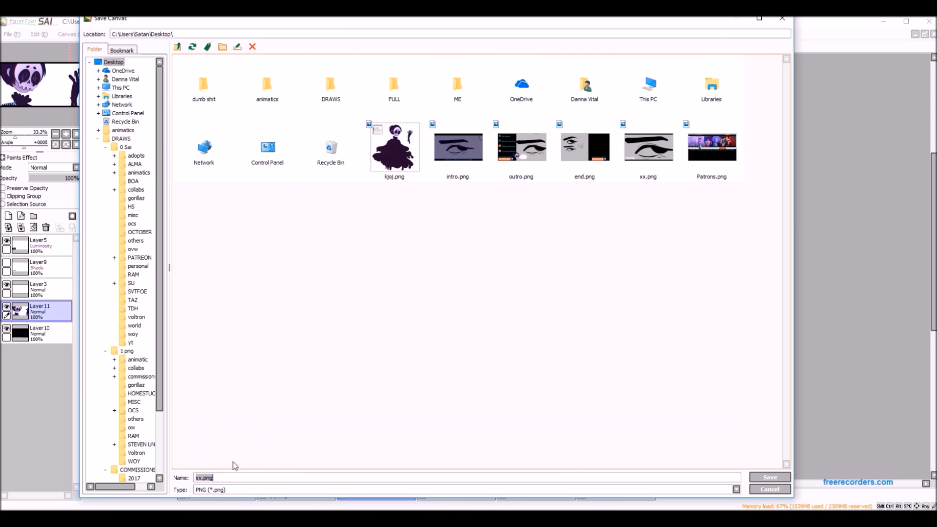
{"action": "left_click", "coordinate": [766, 477]}
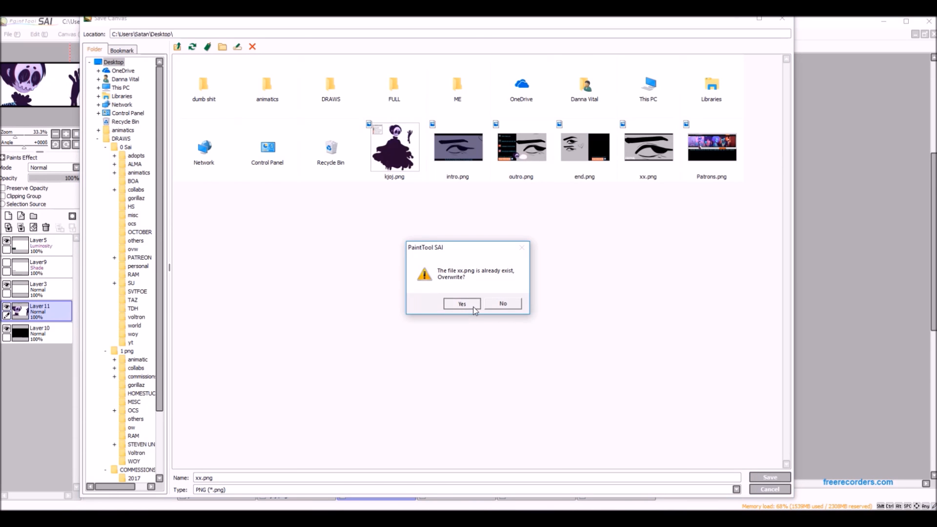
{"action": "left_click", "coordinate": [460, 303]}
{"action": "left_click", "coordinate": [477, 222]}
{"action": "left_click", "coordinate": [488, 250]}
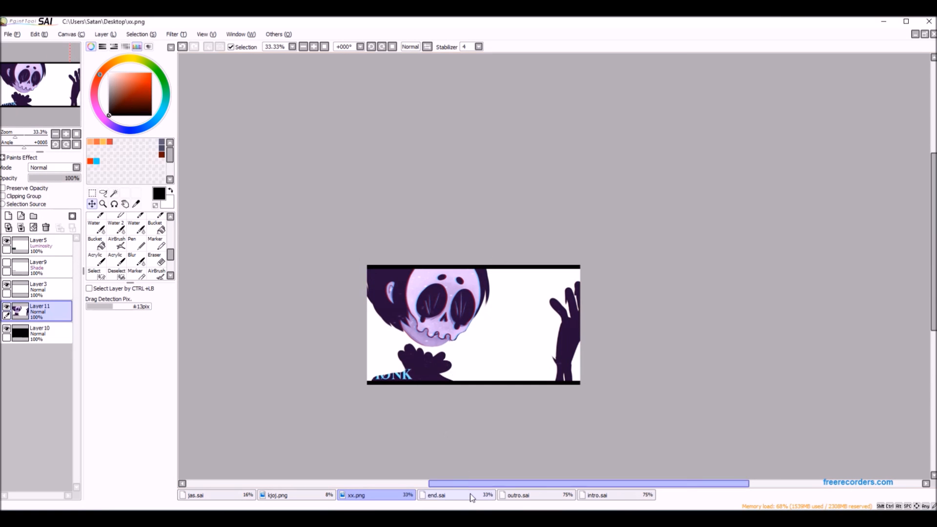
Paste the copied skeleton drawing into outro.sai above Layer3 and delete the old character artwork on Layer39.
{"action": "left_click", "coordinate": [470, 494]}
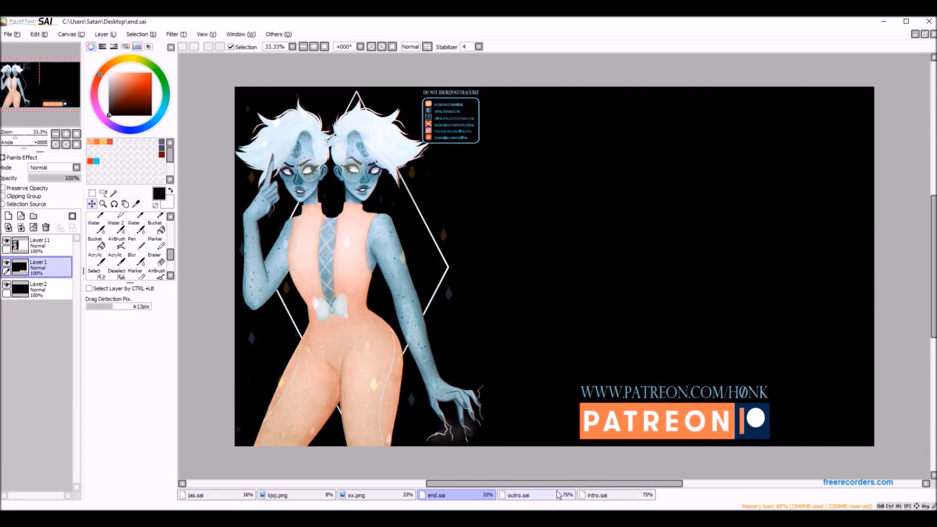
{"action": "left_click", "coordinate": [558, 494]}
{"action": "left_click", "coordinate": [39, 33]}
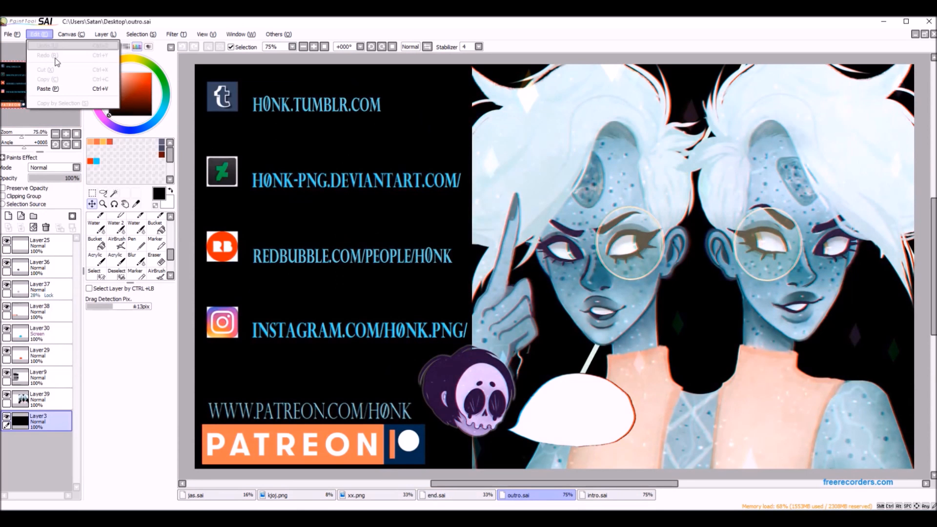
{"action": "left_click", "coordinate": [72, 91]}
{"action": "left_click", "coordinate": [55, 395]}
{"action": "left_click", "coordinate": [46, 227]}
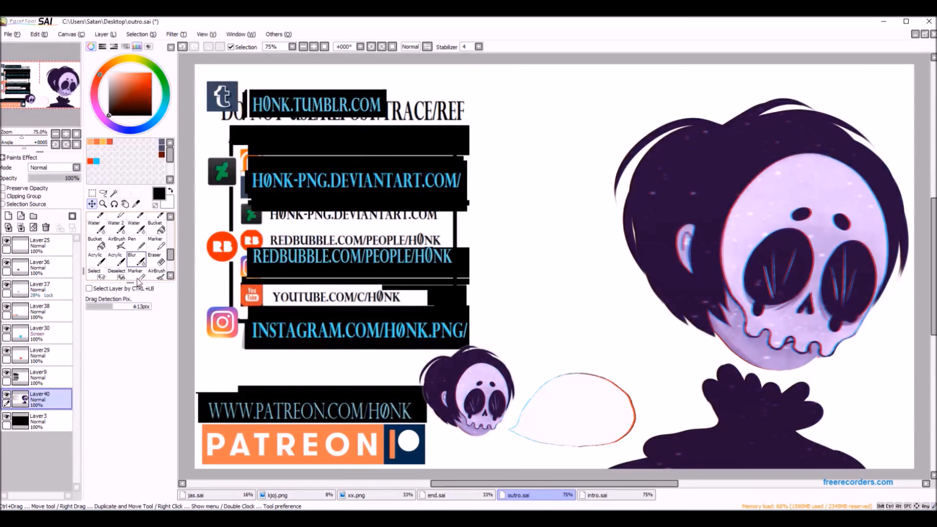
Shift the pasted skeleton slightly up and left, and clear the part of its layer that lies behind the social media links.
{"action": "left_click_drag", "start_coordinate": [519, 339], "coordinate": [577, 299]}
{"action": "key", "text": "ctrl+t"}
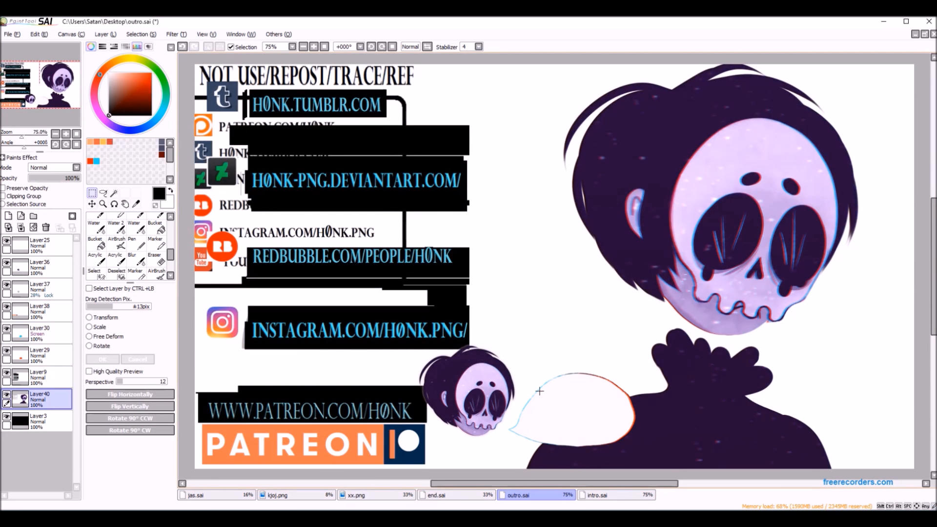
{"action": "scroll", "coordinate": [579, 391], "scroll_direction": "down", "scroll_amount": 4}
{"action": "scroll", "coordinate": [522, 350], "scroll_direction": "up", "scroll_amount": 2}
{"action": "left_click_drag", "start_coordinate": [372, 209], "coordinate": [574, 444]}
{"action": "left_click", "coordinate": [33, 227]}
{"action": "left_click", "coordinate": [304, 330]}
{"action": "scroll", "coordinate": [607, 362], "scroll_direction": "down", "scroll_amount": 2}
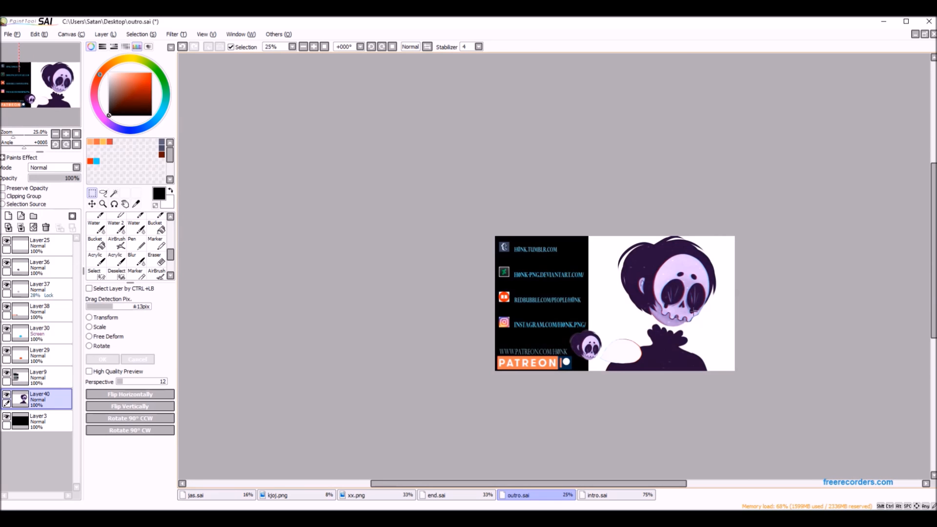
{"action": "scroll", "coordinate": [692, 308], "scroll_direction": "up", "scroll_amount": 2}
Save the outro canvas to the Desktop in PNG format as outro.png, overwriting the existing file and accepting the export options.
{"action": "left_click", "coordinate": [10, 34]}
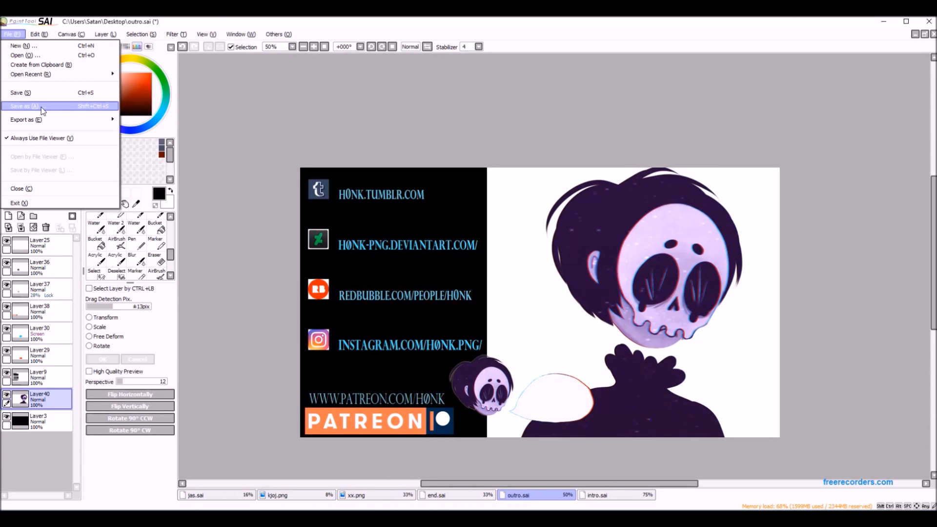
{"action": "left_click", "coordinate": [34, 106]}
{"action": "left_click", "coordinate": [226, 490]}
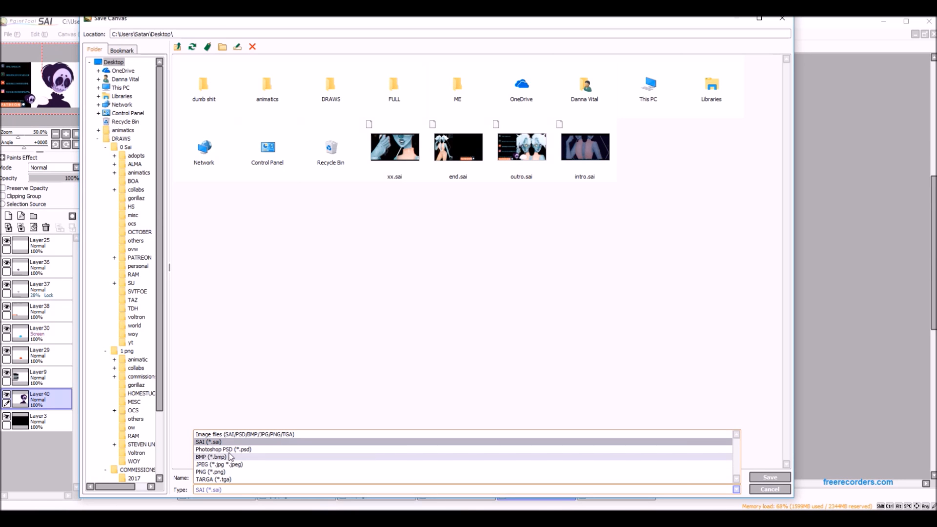
{"action": "left_click", "coordinate": [225, 472]}
{"action": "left_click", "coordinate": [752, 476]}
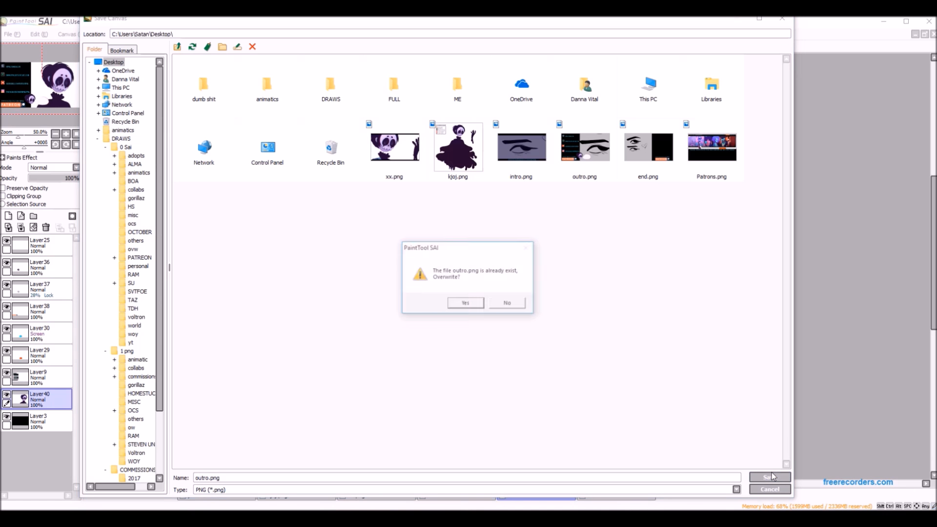
{"action": "left_click", "coordinate": [464, 305]}
{"action": "left_click", "coordinate": [456, 223]}
{"action": "left_click", "coordinate": [492, 251]}
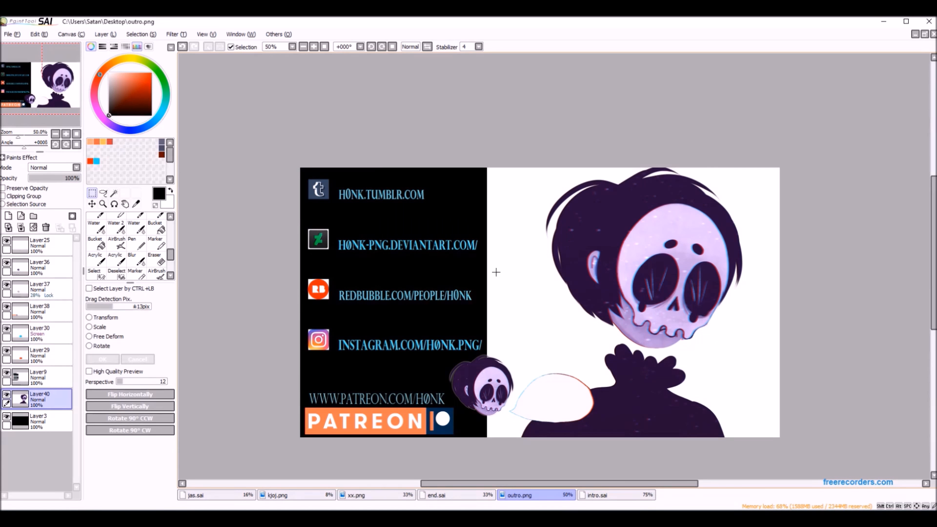
Paste the skeleton drawing into intro.sai and delete the old artwork on Layer7.
{"action": "left_click", "coordinate": [608, 493]}
{"action": "left_click", "coordinate": [39, 34]}
{"action": "left_click", "coordinate": [49, 90]}
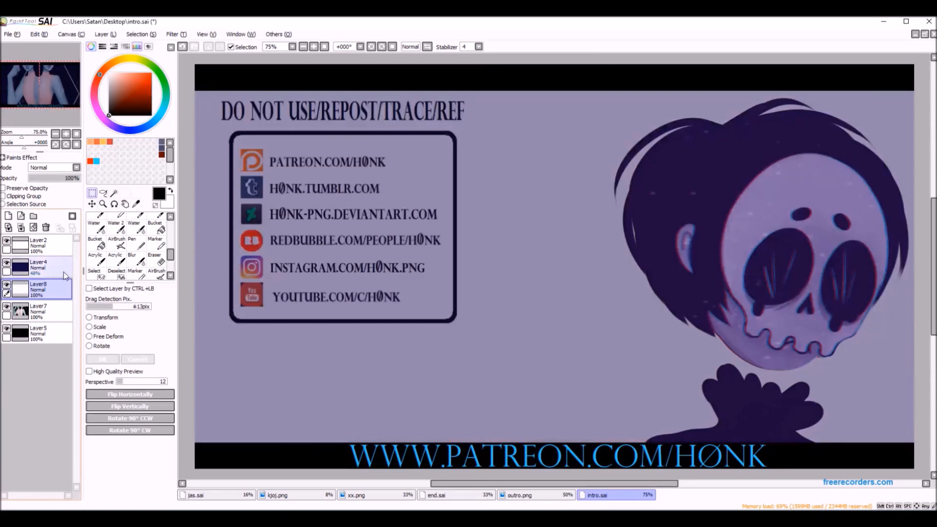
{"action": "left_click", "coordinate": [51, 311]}
{"action": "left_click", "coordinate": [46, 228]}
Move the pasted skeleton on Layer8 so the skull and raised hand fit in the intro frame without the link box.
{"action": "left_click", "coordinate": [46, 289]}
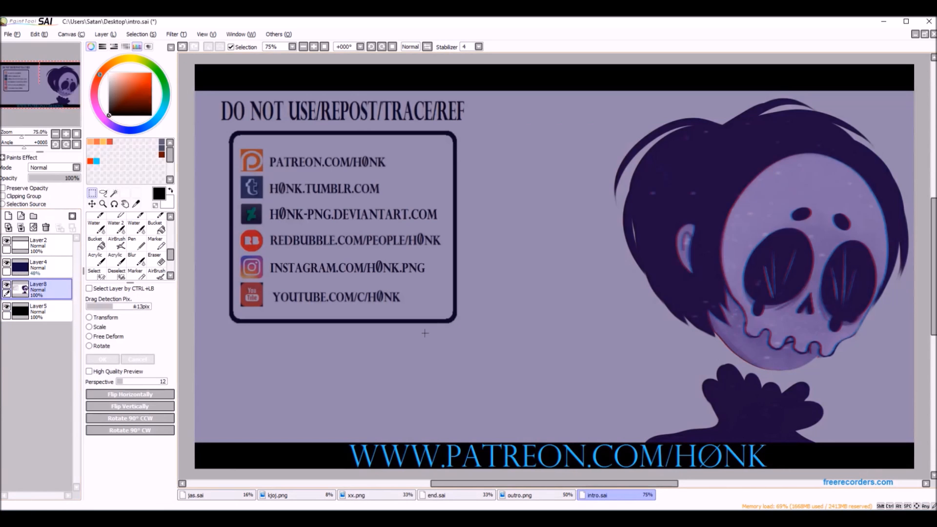
{"action": "left_click", "coordinate": [92, 204]}
{"action": "scroll", "coordinate": [496, 381], "scroll_direction": "down", "scroll_amount": 3}
{"action": "left_click_drag", "start_coordinate": [550, 362], "coordinate": [419, 345]}
Save the intro canvas to the Desktop in PNG format as intro.png, overwriting the existing file and accepting the export options.
{"action": "left_click", "coordinate": [13, 35]}
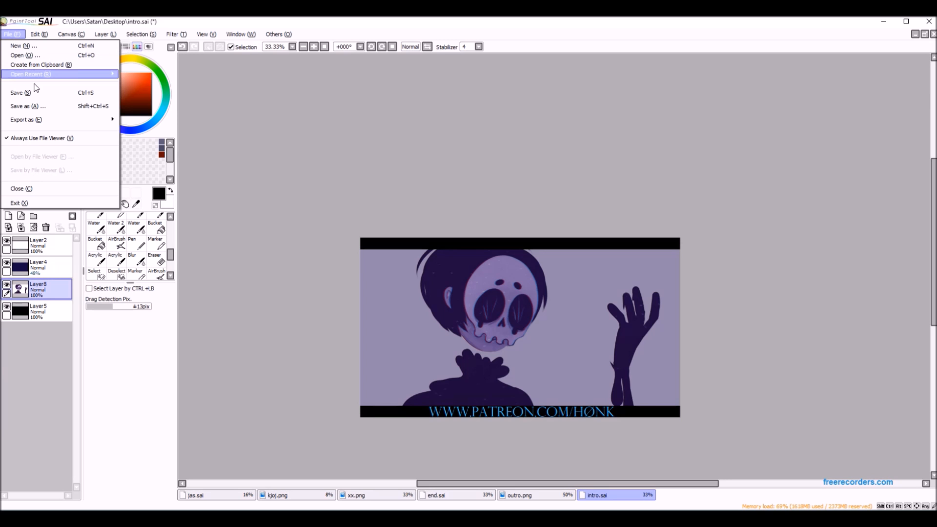
{"action": "left_click", "coordinate": [52, 106]}
{"action": "left_click", "coordinate": [215, 489]}
{"action": "left_click", "coordinate": [214, 464]}
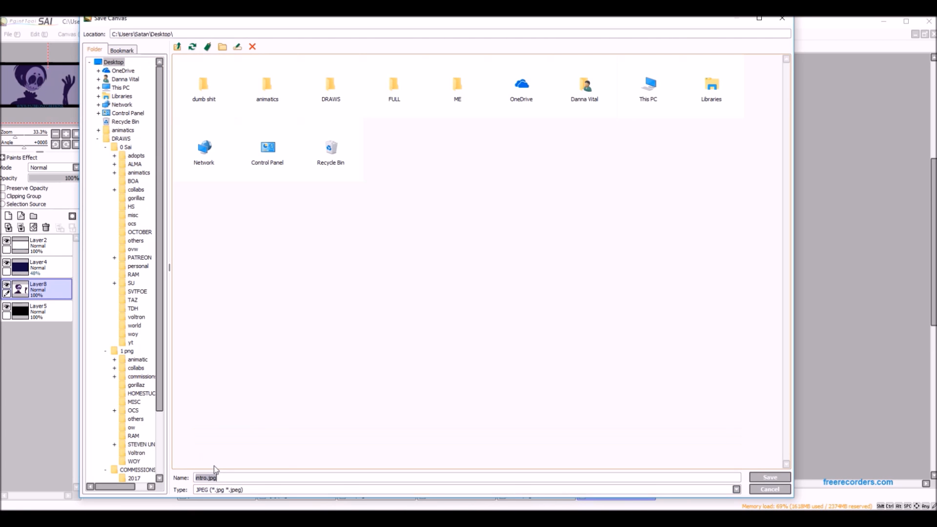
{"action": "left_click", "coordinate": [303, 490]}
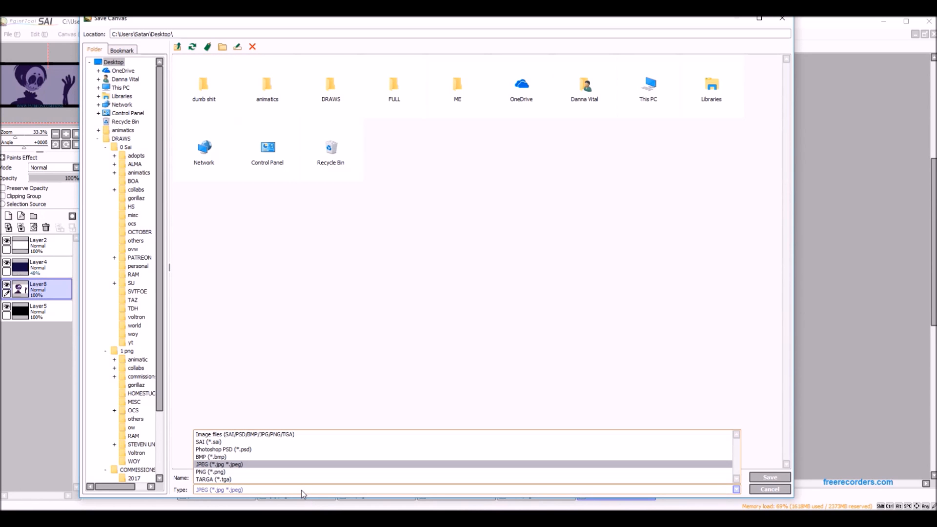
{"action": "left_click", "coordinate": [211, 464]}
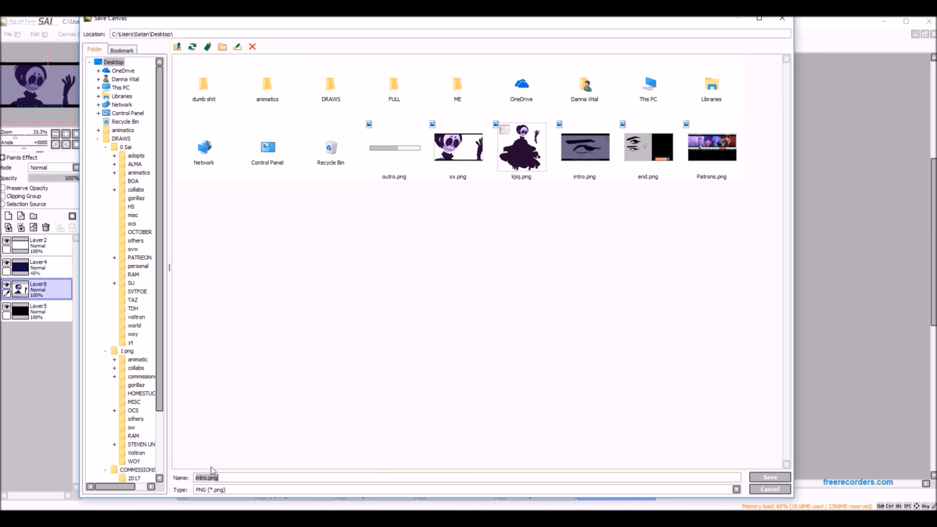
{"action": "left_click", "coordinate": [774, 484]}
{"action": "left_click", "coordinate": [464, 303]}
{"action": "left_click", "coordinate": [456, 222]}
{"action": "left_click", "coordinate": [489, 251]}
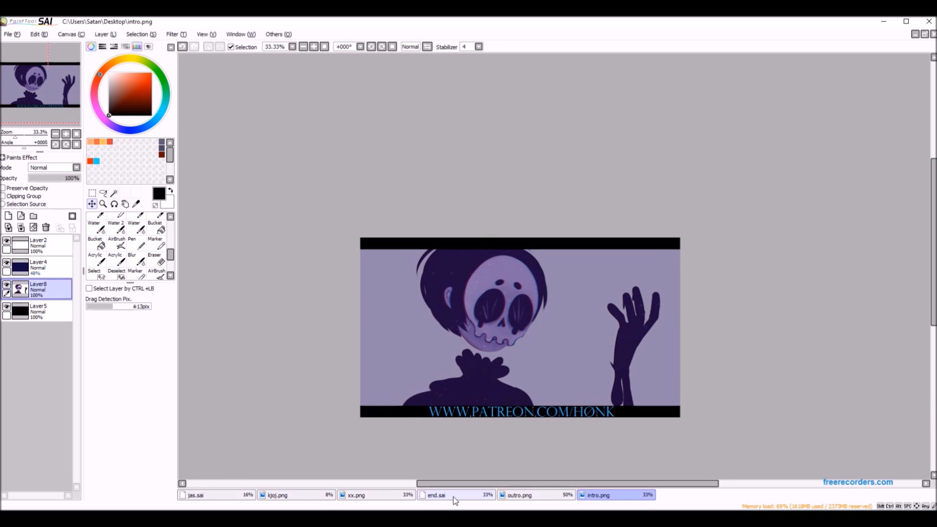
Copy the pixel height of end.sai from its canvas resolution settings, then close them without changing anything.
{"action": "left_click", "coordinate": [436, 495]}
{"action": "left_click", "coordinate": [70, 34]}
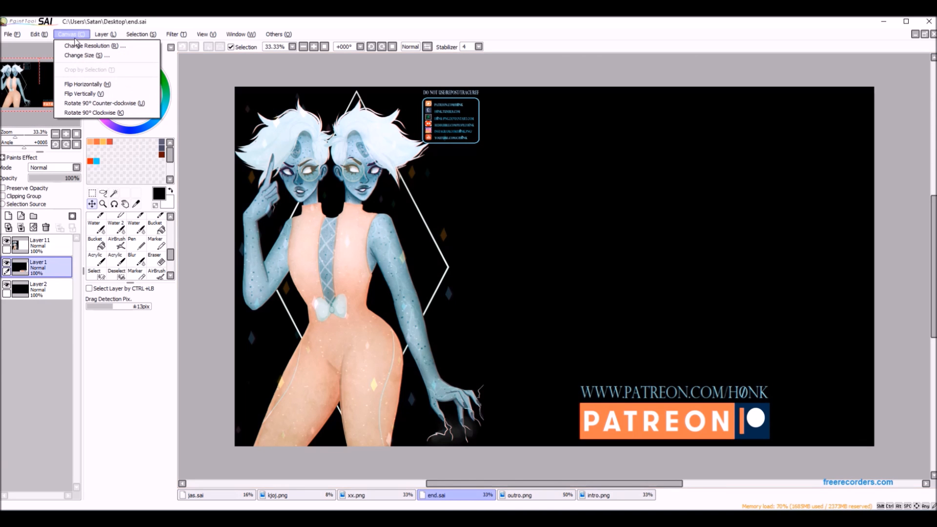
{"action": "left_click", "coordinate": [94, 47]}
{"action": "double_click", "coordinate": [98, 62]}
{"action": "right_click", "coordinate": [105, 65]}
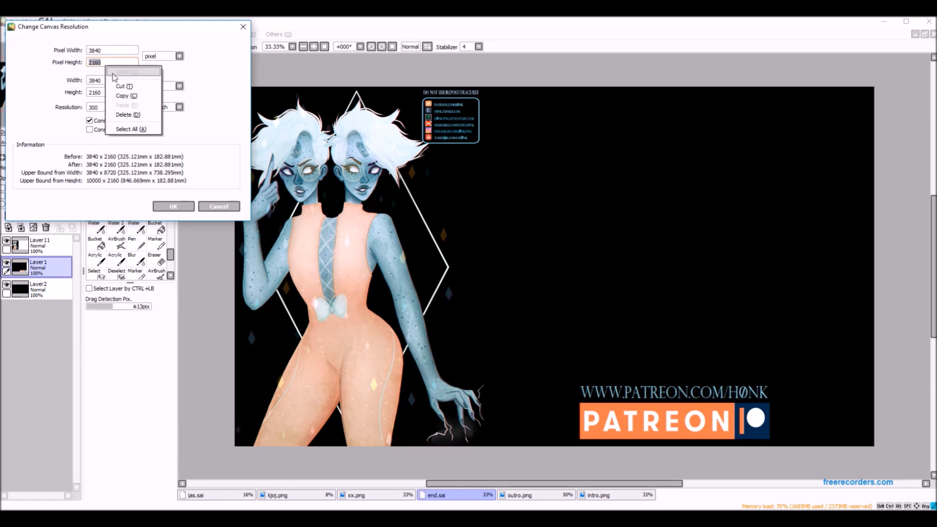
{"action": "left_click", "coordinate": [132, 96]}
{"action": "left_click", "coordinate": [214, 206]}
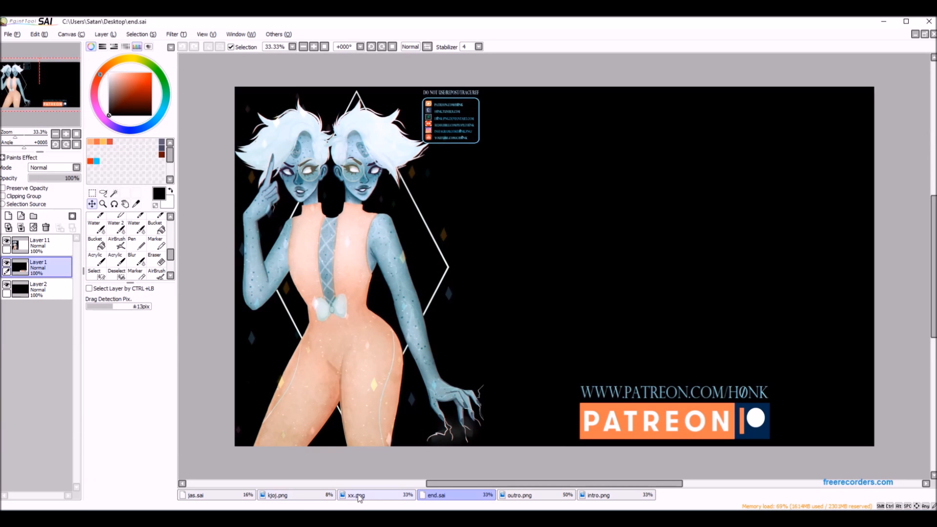
Change the canvas resolution of kjoj.png to 2160 x 2160 pixels using the copied height, with proportions constrained.
{"action": "left_click", "coordinate": [300, 496]}
{"action": "left_click", "coordinate": [71, 34]}
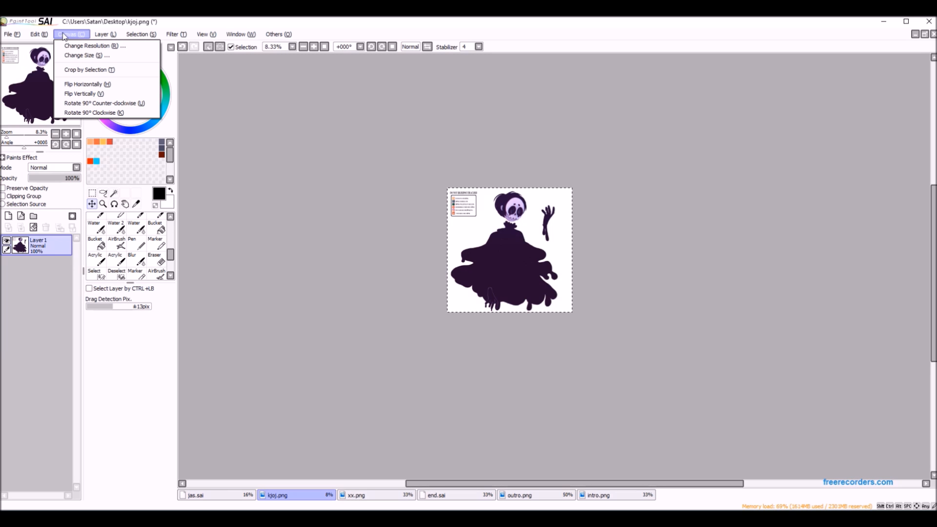
{"action": "left_click", "coordinate": [87, 46]}
{"action": "right_click", "coordinate": [100, 54]}
{"action": "left_click", "coordinate": [125, 92]}
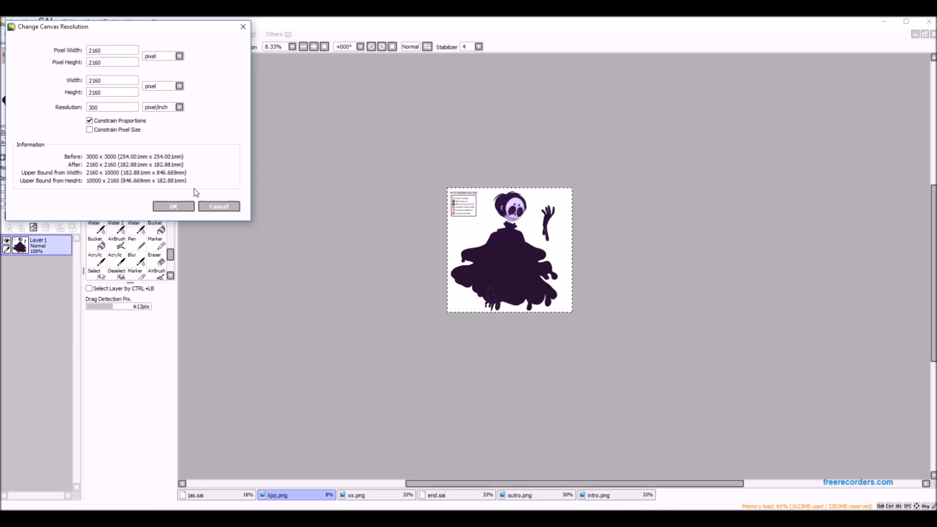
{"action": "left_click", "coordinate": [184, 205]}
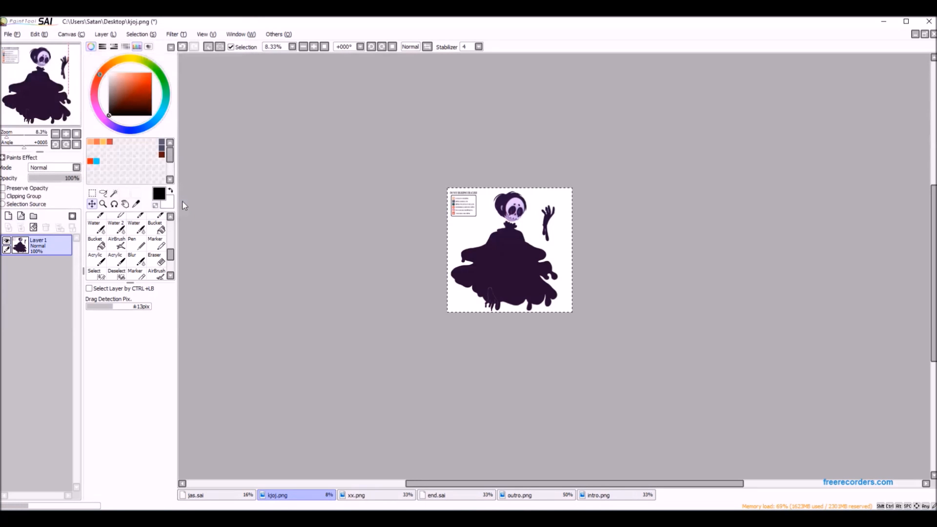
Copy the resized kjoj.png drawing and paste it into end.sai above Layer1.
{"action": "left_click", "coordinate": [41, 35]}
{"action": "left_click", "coordinate": [65, 79]}
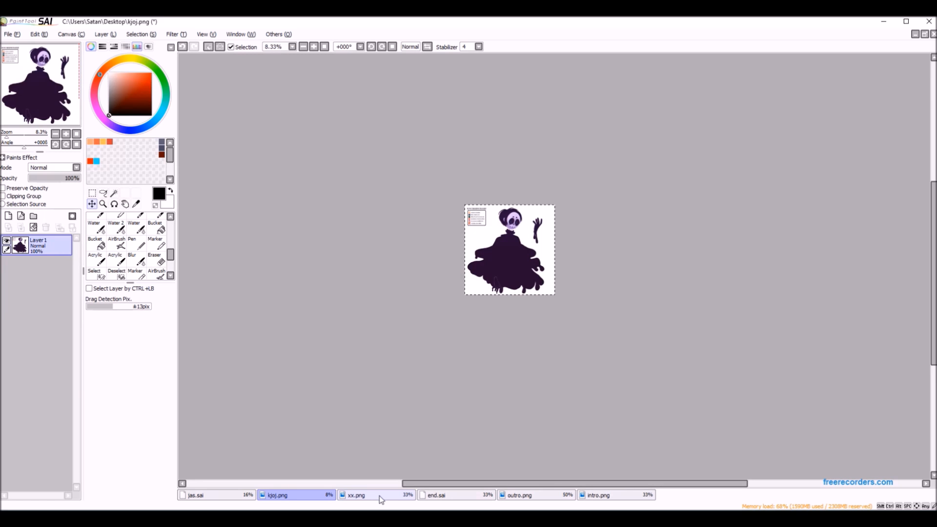
{"action": "left_click", "coordinate": [431, 498]}
{"action": "left_click", "coordinate": [39, 34]}
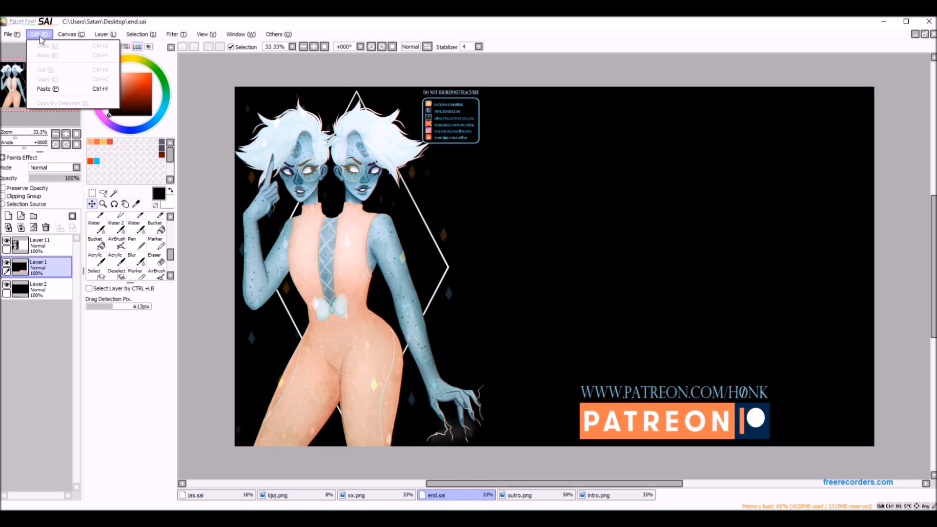
{"action": "left_click", "coordinate": [47, 88]}
Delete the old figure on Layer11 and move Layer1's Patreon link and logo right, clear of the skeleton drawing.
{"action": "left_click", "coordinate": [40, 243]}
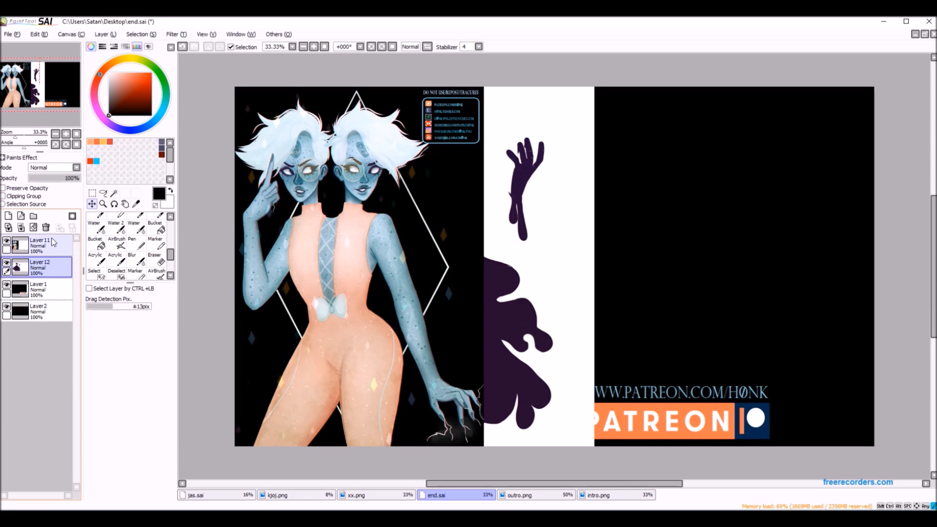
{"action": "left_click", "coordinate": [46, 227]}
{"action": "left_click", "coordinate": [42, 268]}
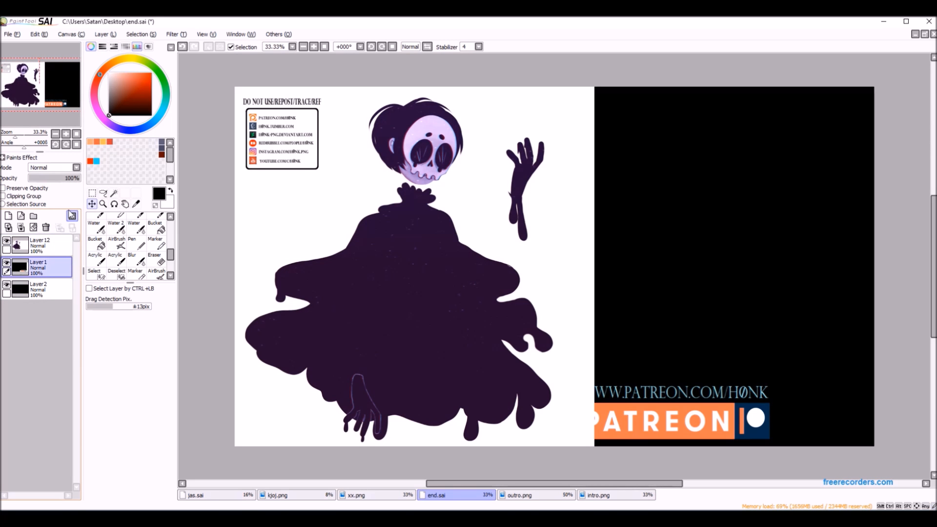
{"action": "left_click_drag", "start_coordinate": [662, 398], "coordinate": [713, 406]}
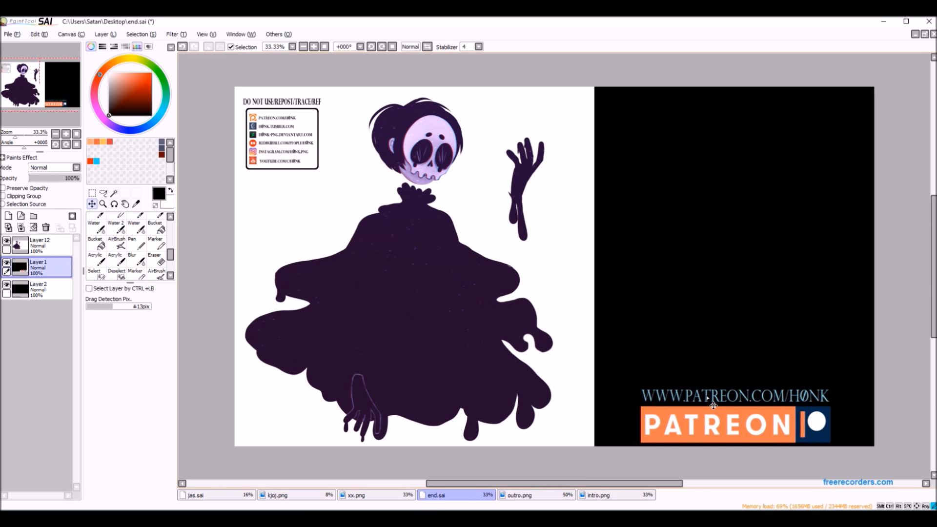
Save end.sai as end.png in 24bpp RGB PNG format, overwriting the existing file on the Desktop.
{"action": "left_click", "coordinate": [11, 36]}
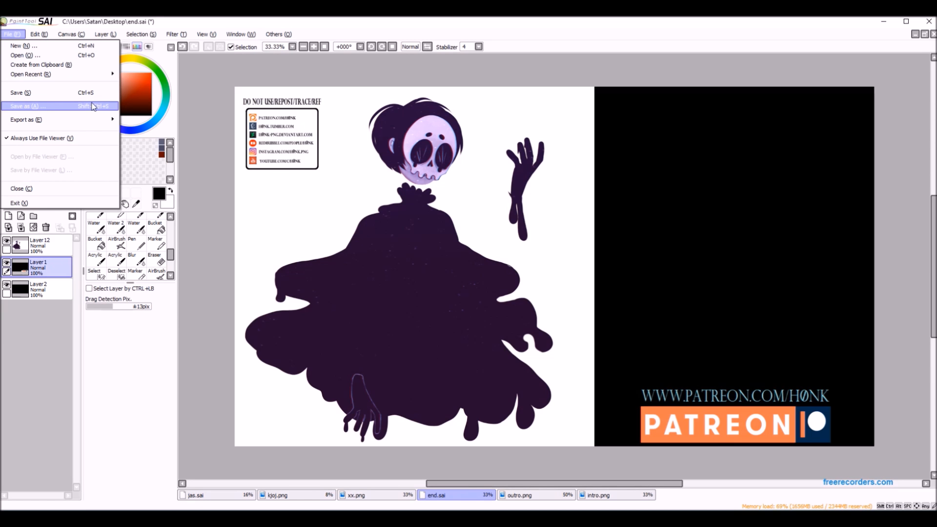
{"action": "left_click", "coordinate": [94, 107]}
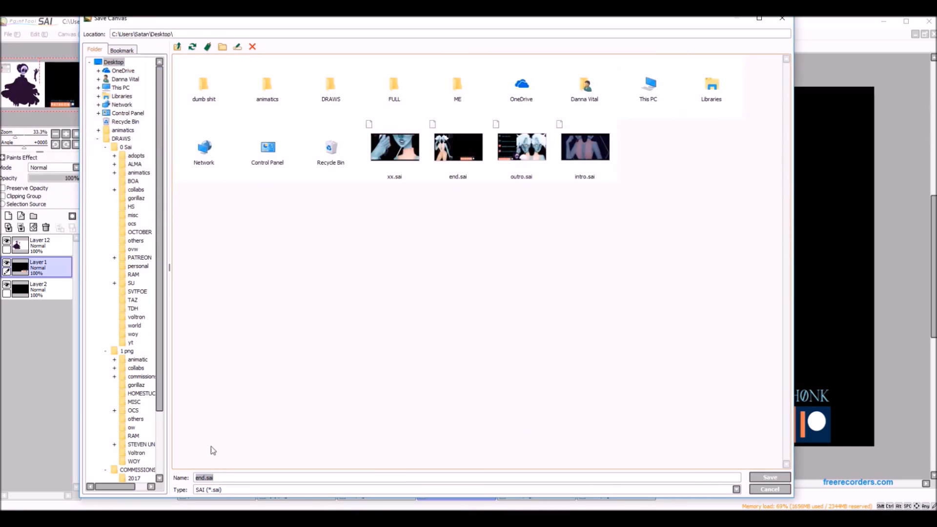
{"action": "left_click", "coordinate": [208, 488]}
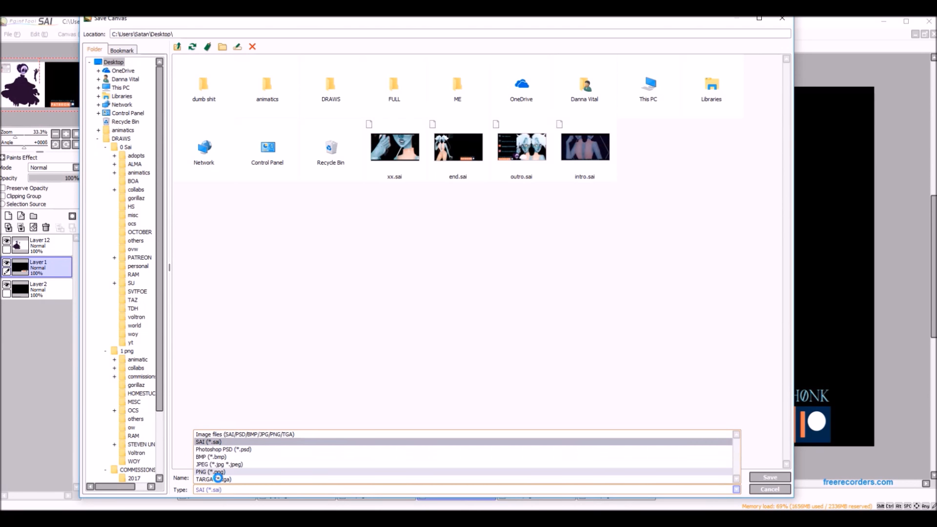
{"action": "left_click", "coordinate": [213, 472]}
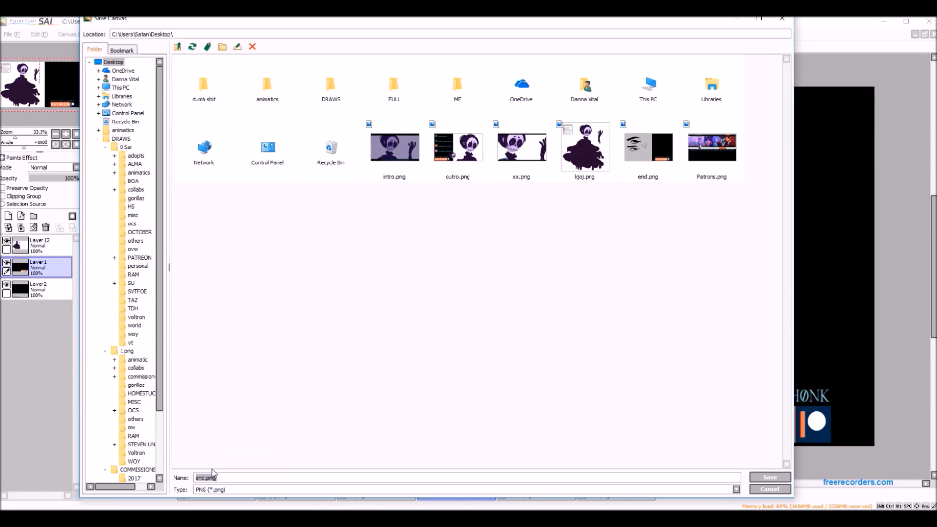
{"action": "left_click", "coordinate": [769, 478]}
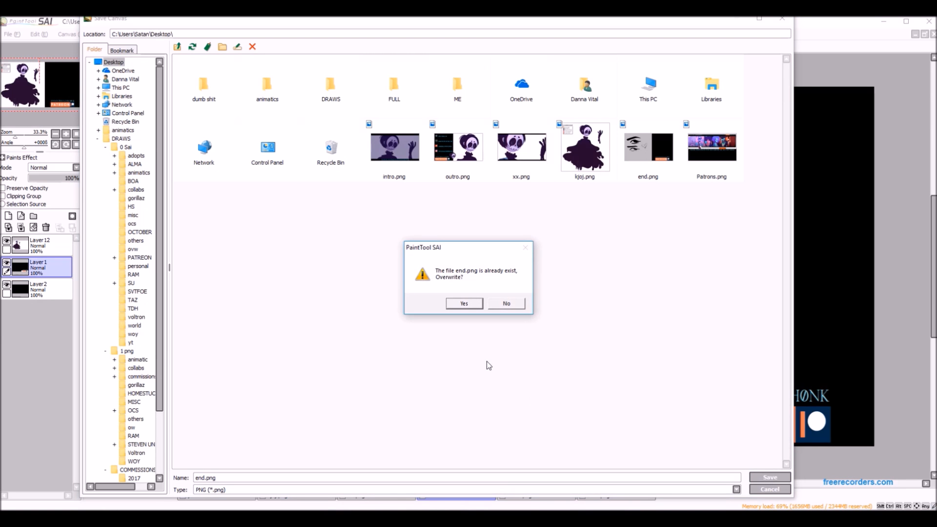
{"action": "left_click", "coordinate": [467, 302]}
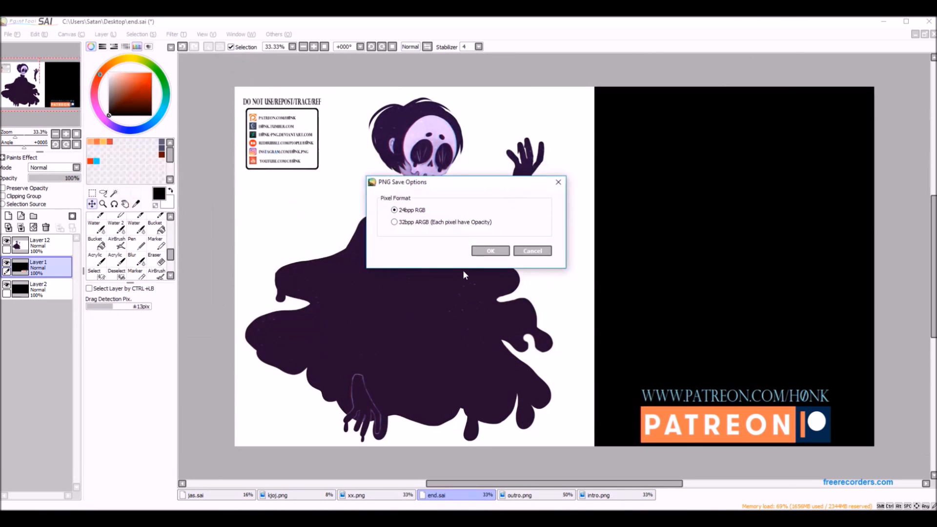
{"action": "left_click", "coordinate": [462, 223]}
{"action": "left_click", "coordinate": [489, 251]}
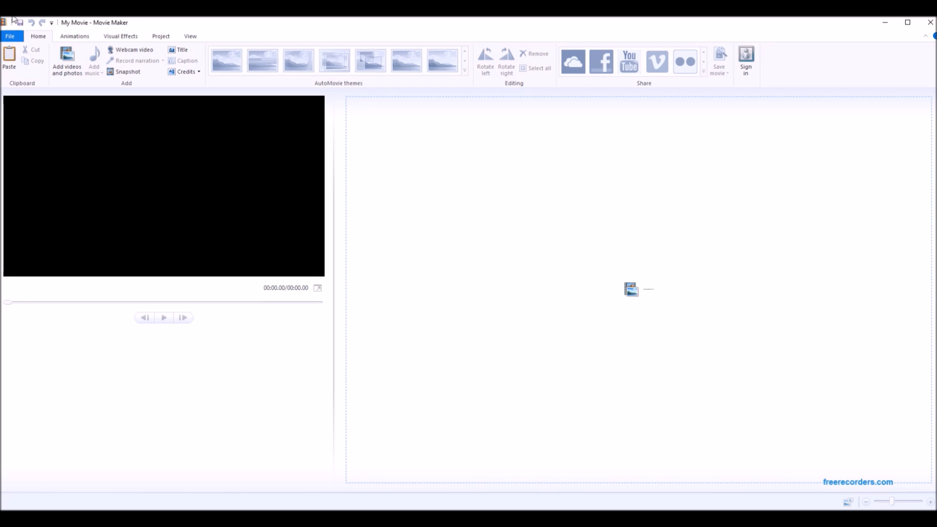
Switch to Movie Maker and add the drawing's screen recording from the FULL folder on the Desktop.
{"action": "left_click", "coordinate": [57, 59]}
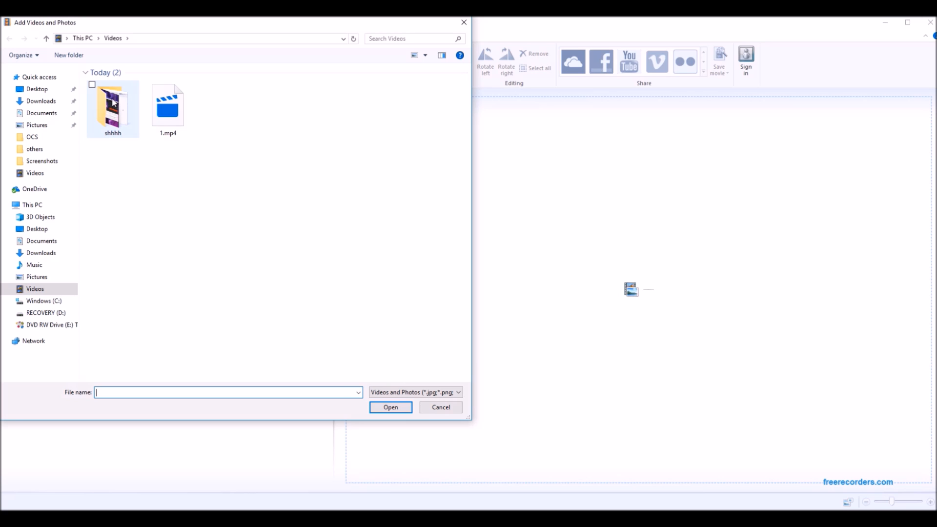
{"action": "mouse_move", "coordinate": [111, 117]}
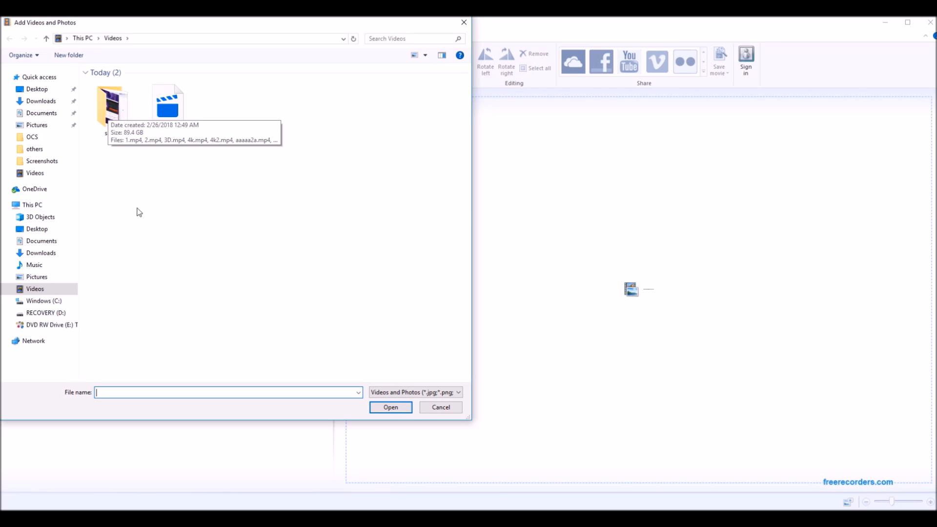
{"action": "left_click", "coordinate": [50, 92]}
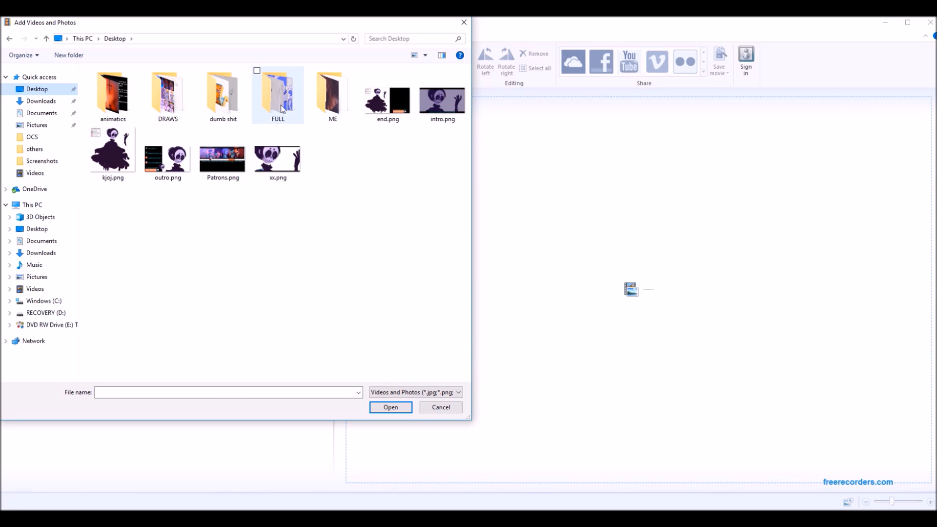
{"action": "left_click", "coordinate": [289, 112]}
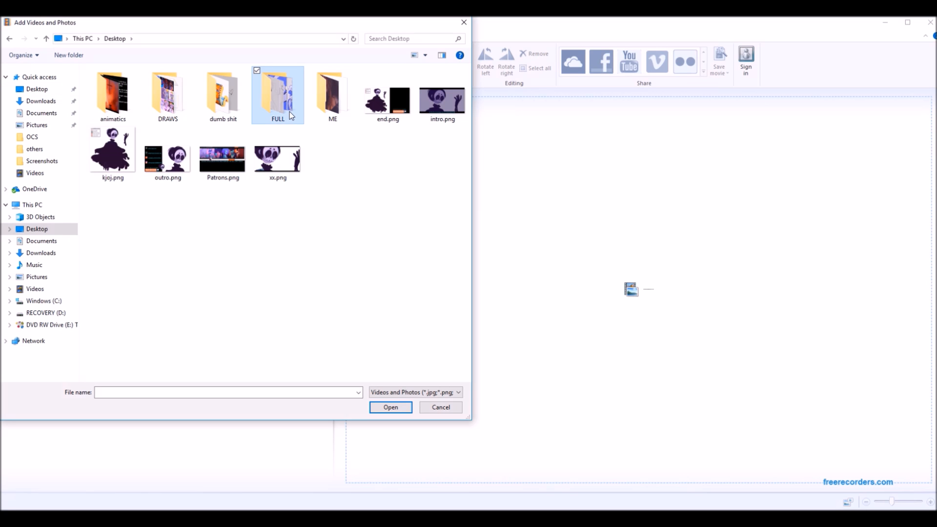
{"action": "double_click", "coordinate": [290, 112]}
{"action": "scroll", "coordinate": [271, 273], "scroll_direction": "down", "scroll_amount": 6}
{"action": "scroll", "coordinate": [264, 338], "scroll_direction": "up", "scroll_amount": 6}
{"action": "scroll", "coordinate": [256, 322], "scroll_direction": "down", "scroll_amount": 3}
{"action": "double_click", "coordinate": [240, 285]}
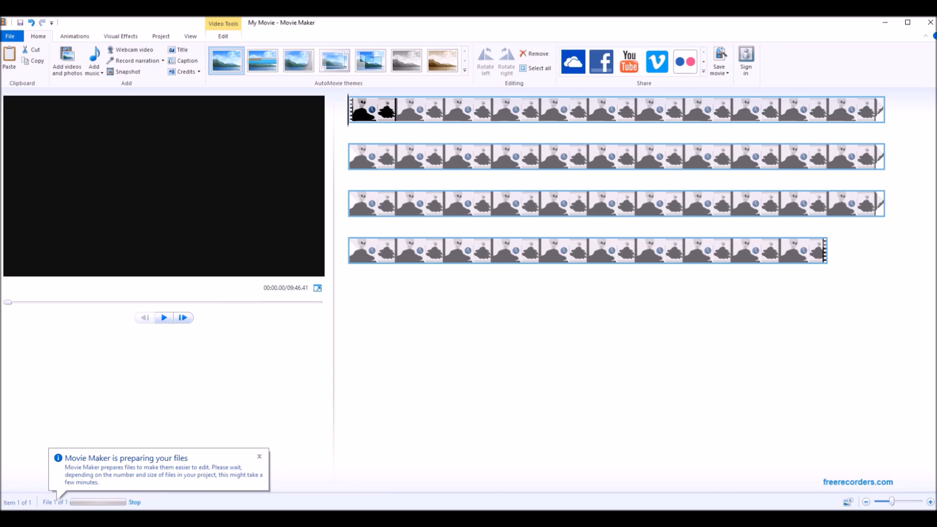
{"action": "left_click", "coordinate": [428, 518]}
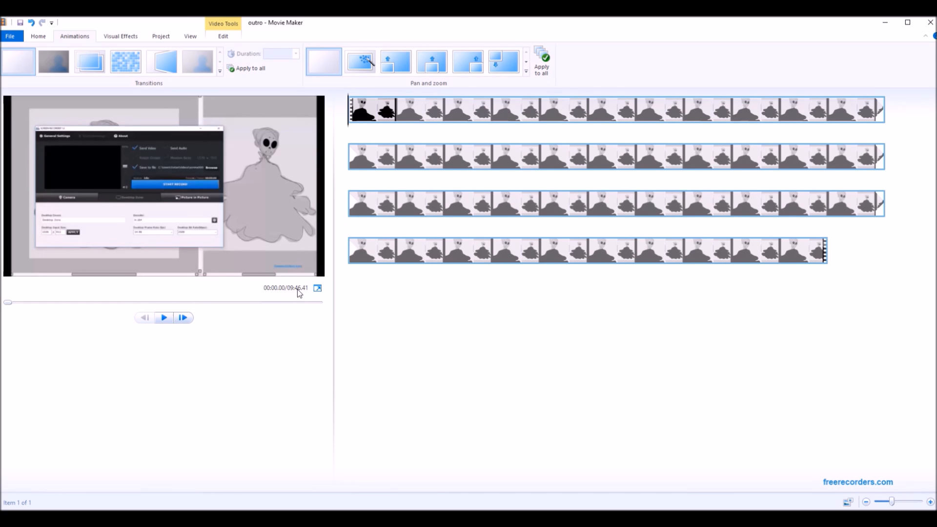
Set the playback speed of the recording clip to 0.25x.
{"action": "right_click", "coordinate": [350, 118]}
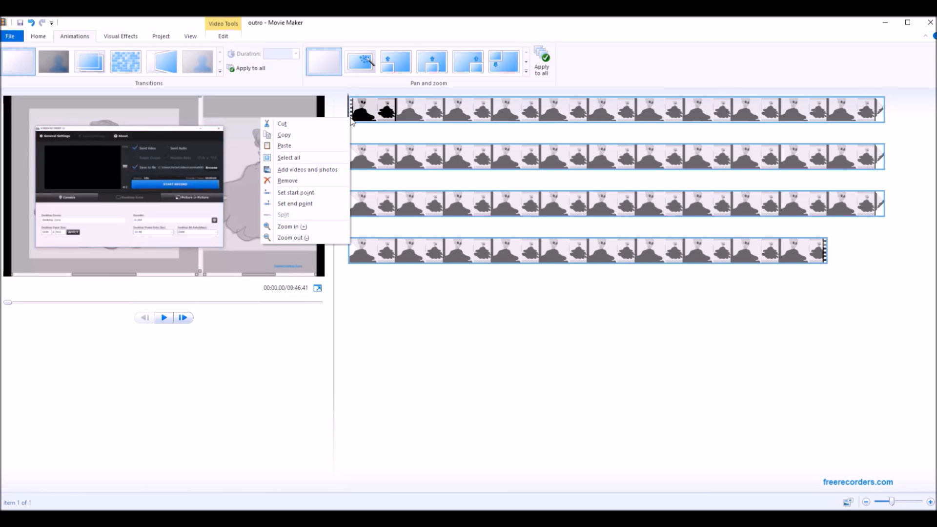
{"action": "left_click", "coordinate": [314, 163]}
{"action": "left_click", "coordinate": [227, 38]}
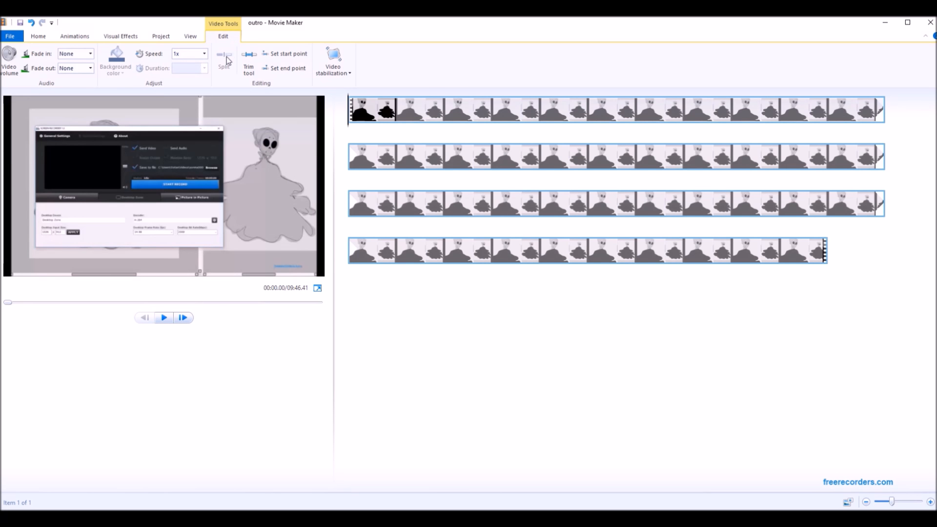
{"action": "left_click", "coordinate": [204, 54]}
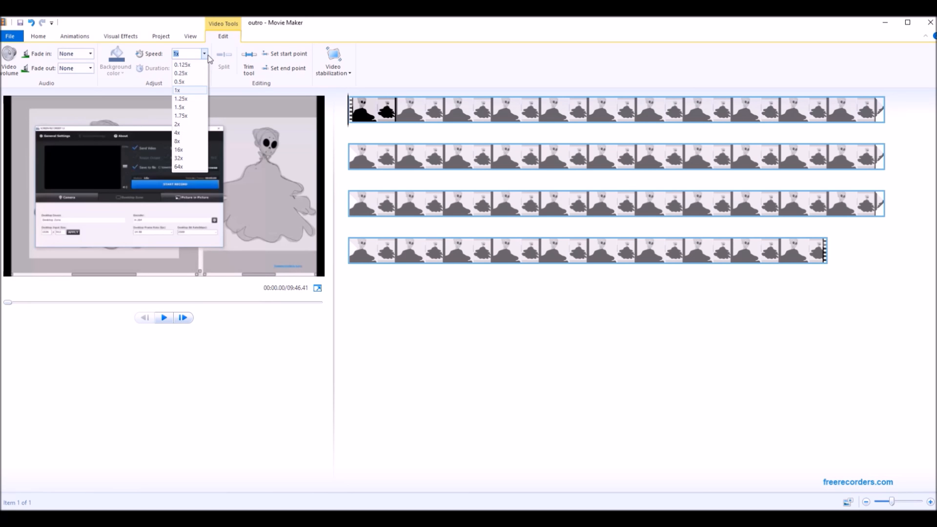
{"action": "left_click", "coordinate": [191, 73]}
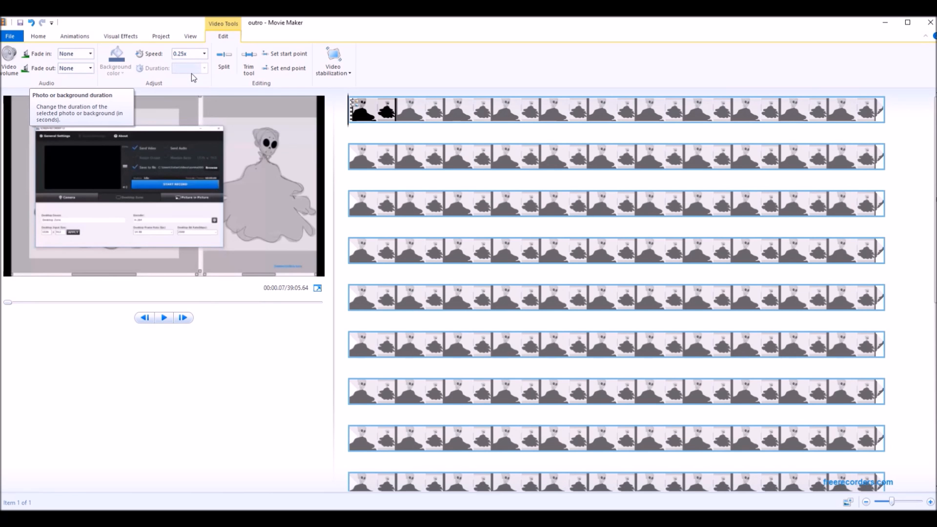
{"action": "scroll", "coordinate": [737, 148], "scroll_direction": "down", "scroll_amount": 5}
{"action": "scroll", "coordinate": [479, 231], "scroll_direction": "up", "scroll_amount": 5}
{"action": "left_click", "coordinate": [376, 104]}
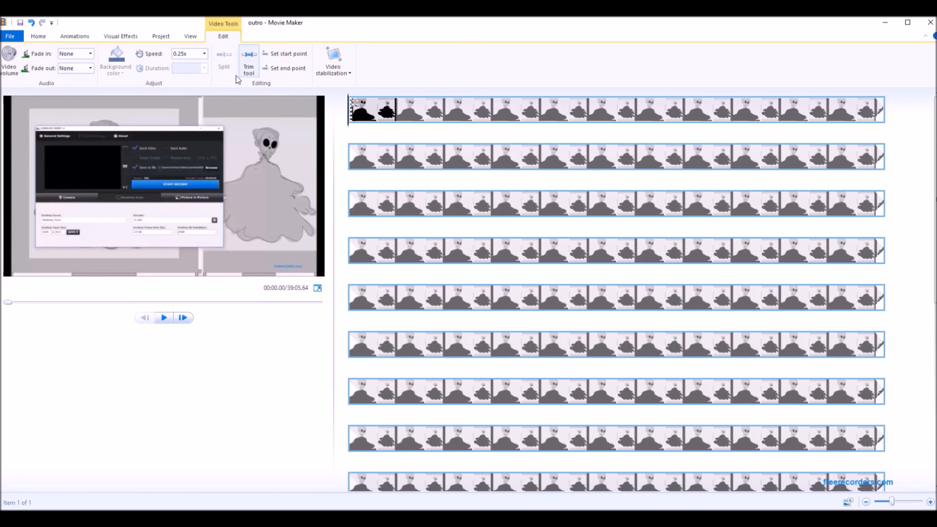
Speed the recording clip up to 16x, and adjust it to 14x.
{"action": "left_click", "coordinate": [205, 55]}
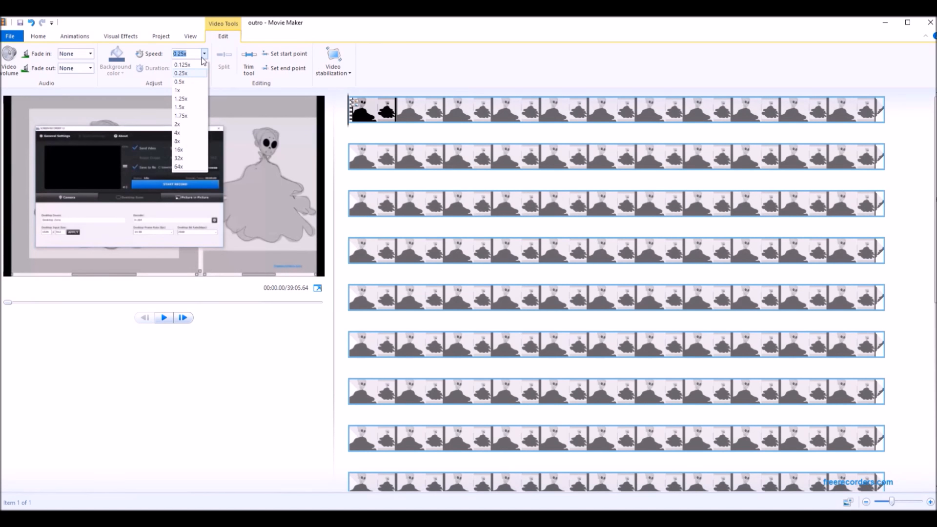
{"action": "left_click", "coordinate": [189, 150]}
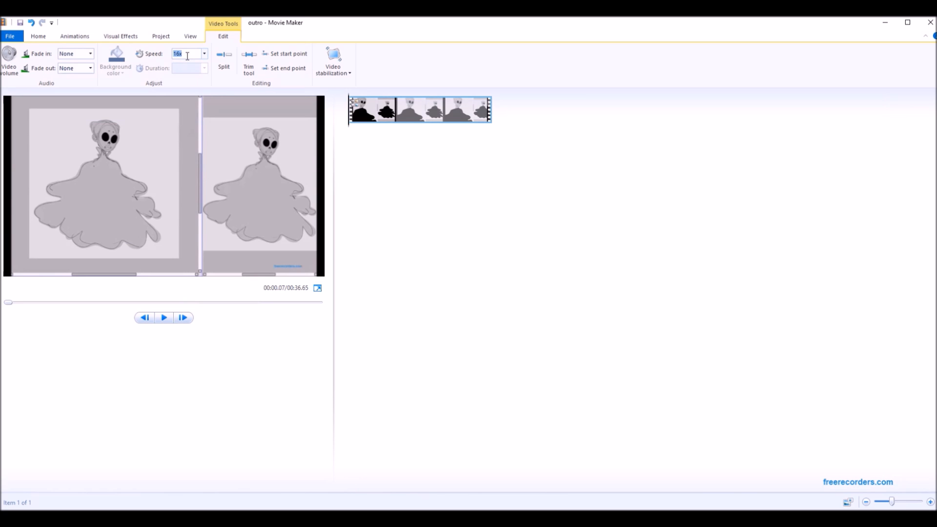
{"action": "left_click_drag", "start_coordinate": [187, 55], "coordinate": [180, 62]}
{"action": "type", "text": "14"}
{"action": "key", "text": "Return"}
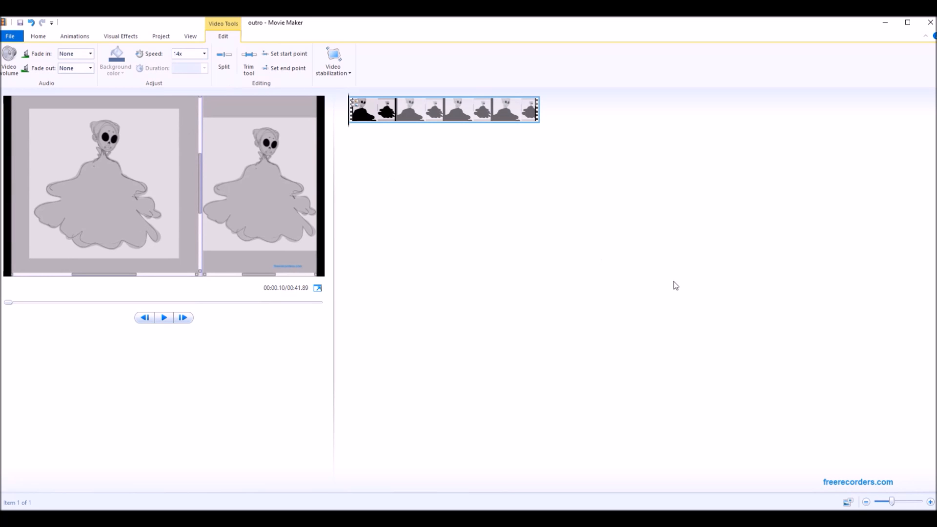
Play a few seconds of the sped-up clip and return its speed to 1x.
{"action": "left_click", "coordinate": [168, 317]}
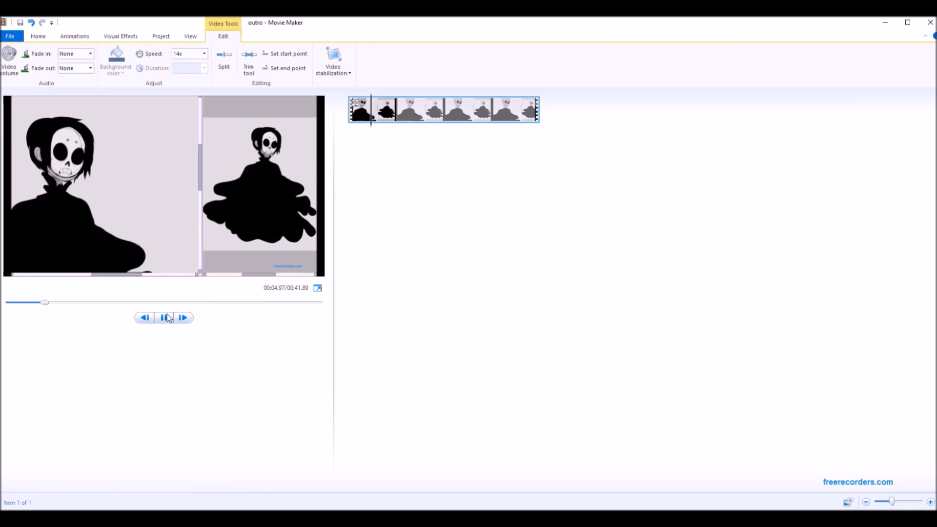
{"action": "left_click", "coordinate": [168, 317]}
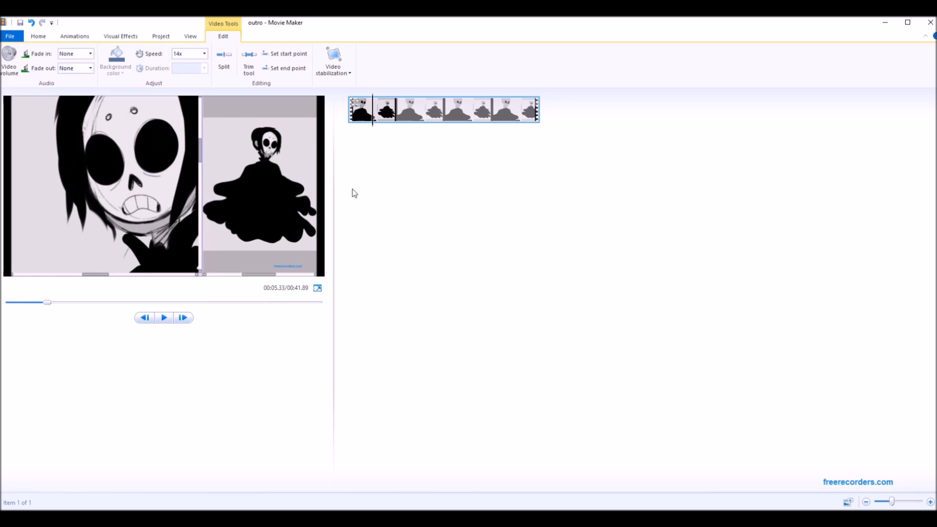
{"action": "left_click", "coordinate": [205, 54]}
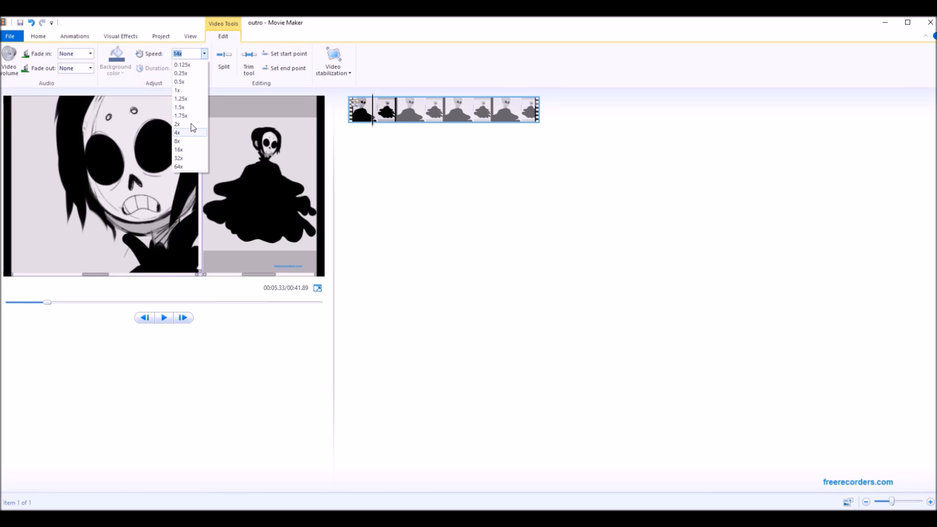
{"action": "left_click", "coordinate": [187, 91]}
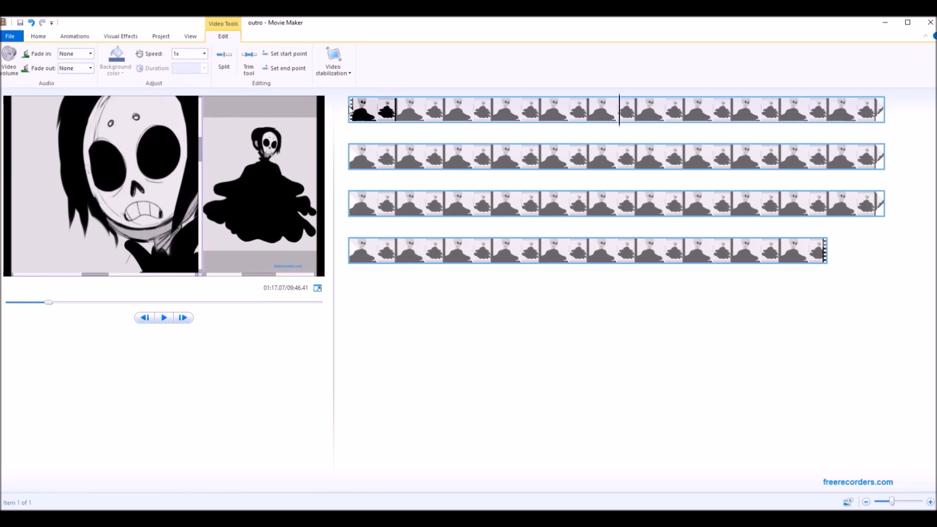
Split the recording clip at about 03:44.17.
{"action": "left_click_drag", "start_coordinate": [349, 108], "coordinate": [374, 104]}
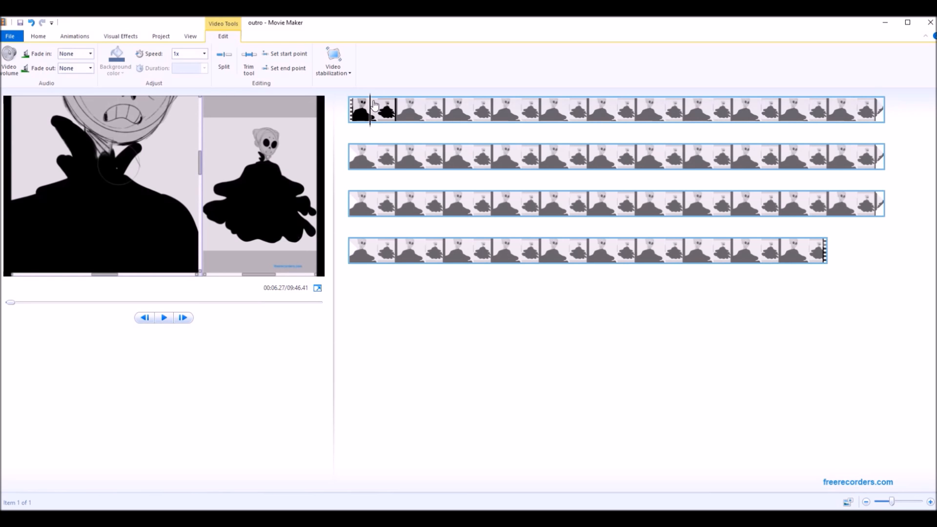
{"action": "left_click", "coordinate": [730, 110]}
{"action": "left_click_drag", "start_coordinate": [710, 109], "coordinate": [613, 159]}
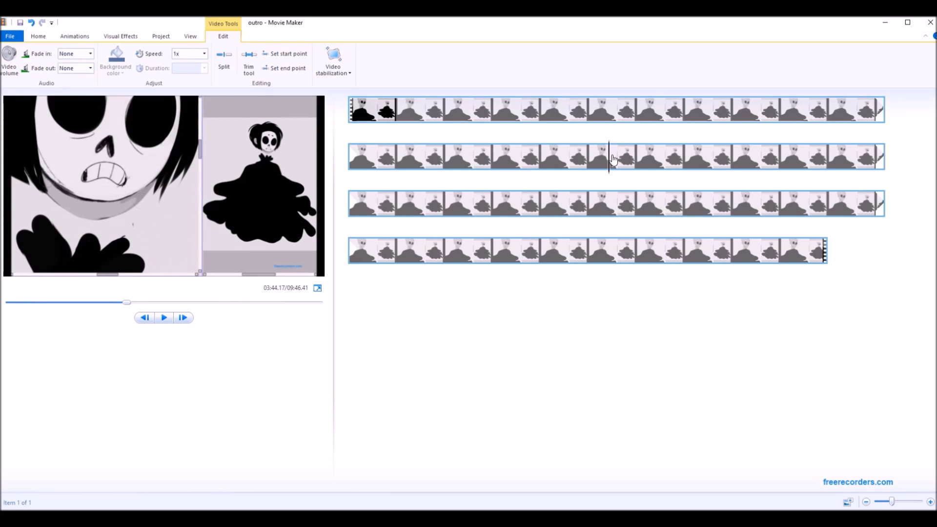
{"action": "right_click", "coordinate": [613, 159]}
{"action": "left_click", "coordinate": [564, 247]}
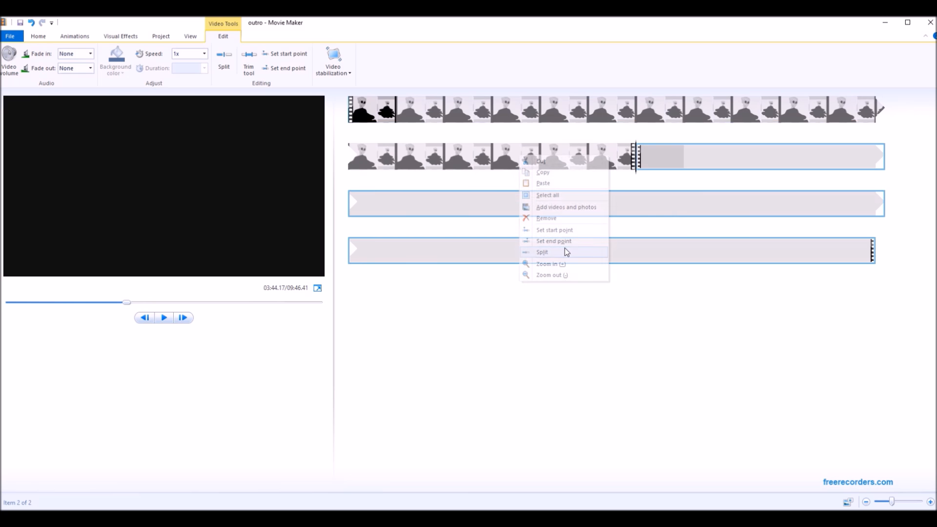
Set the second clip's start point at 03:45.13, where the canvas is zoomed out, and play from the cut.
{"action": "left_click_drag", "start_coordinate": [637, 158], "coordinate": [645, 157]}
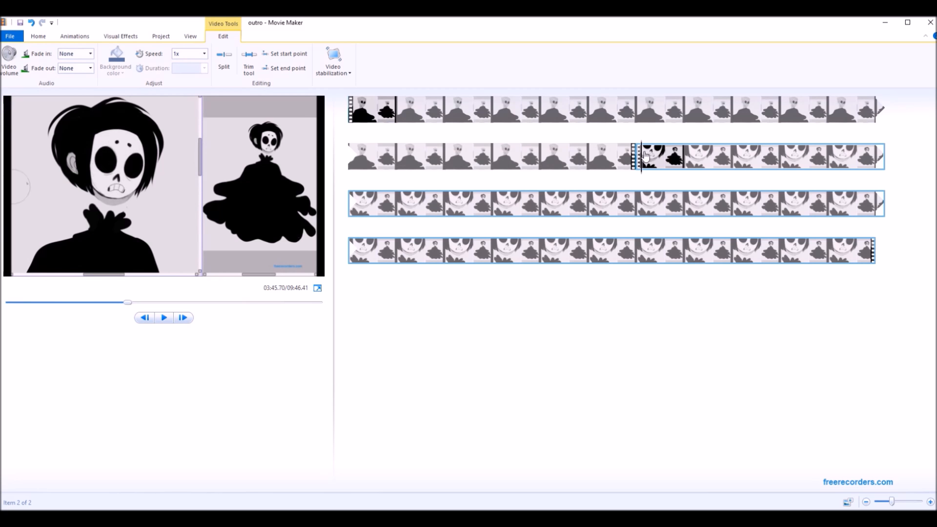
{"action": "left_click_drag", "start_coordinate": [647, 157], "coordinate": [644, 155]}
{"action": "right_click", "coordinate": [644, 155]}
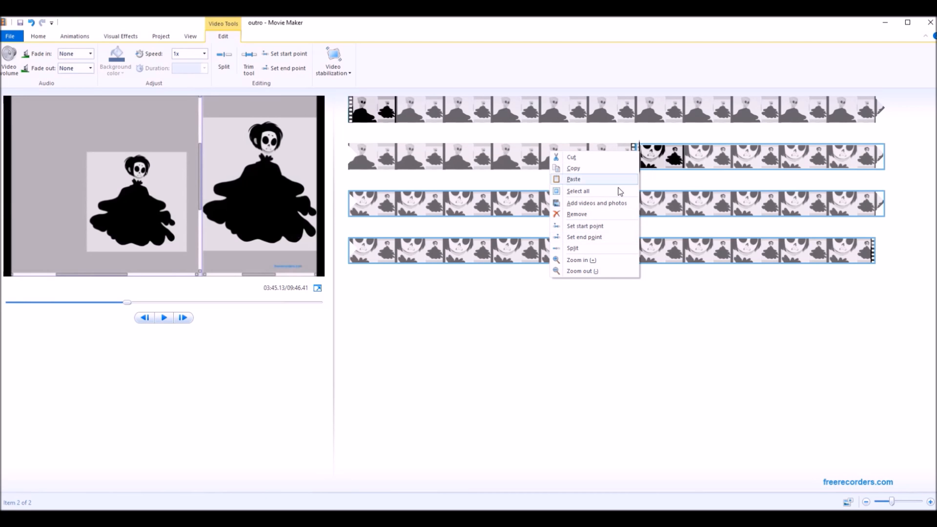
{"action": "left_click", "coordinate": [592, 228]}
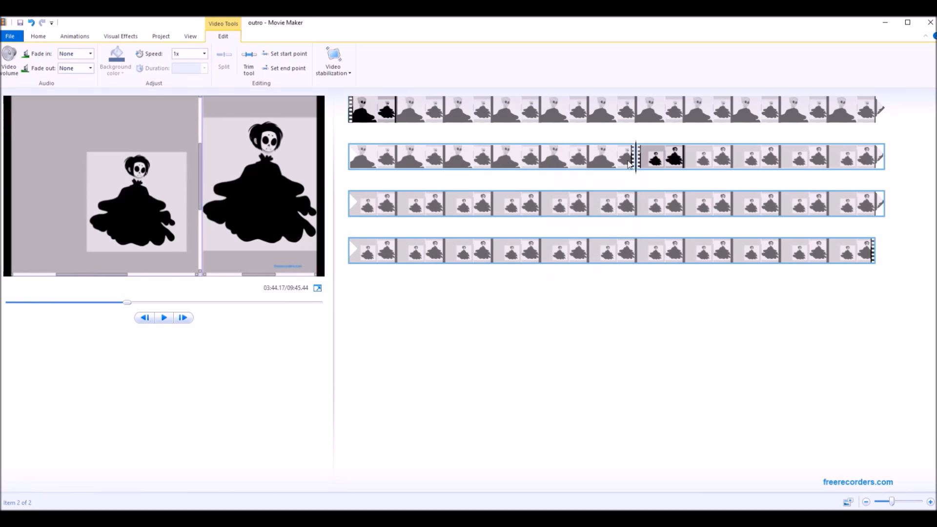
{"action": "left_click", "coordinate": [172, 319]}
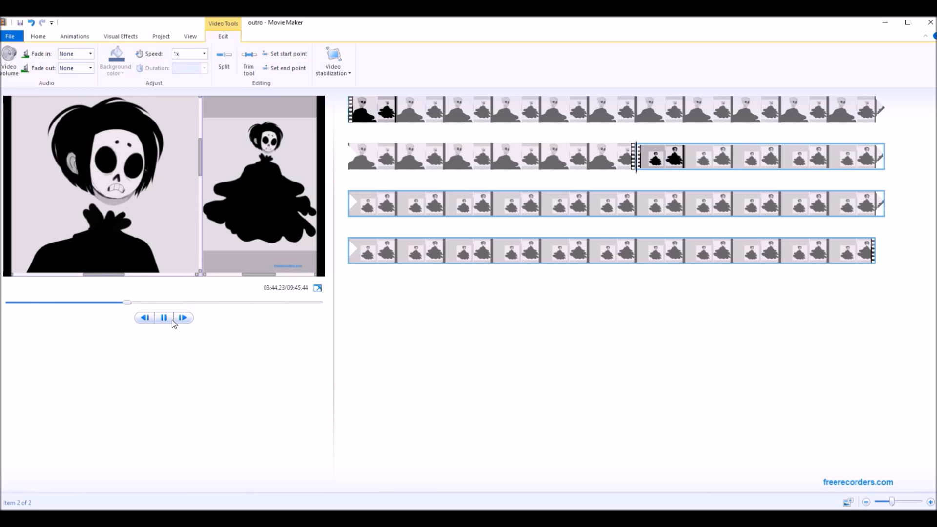
Set the second clip's end point at about 08:23.50, near the finished black figure with the raised hand.
{"action": "left_click", "coordinate": [540, 253]}
{"action": "left_click_drag", "start_coordinate": [542, 252], "coordinate": [582, 255]}
{"action": "right_click", "coordinate": [582, 253]}
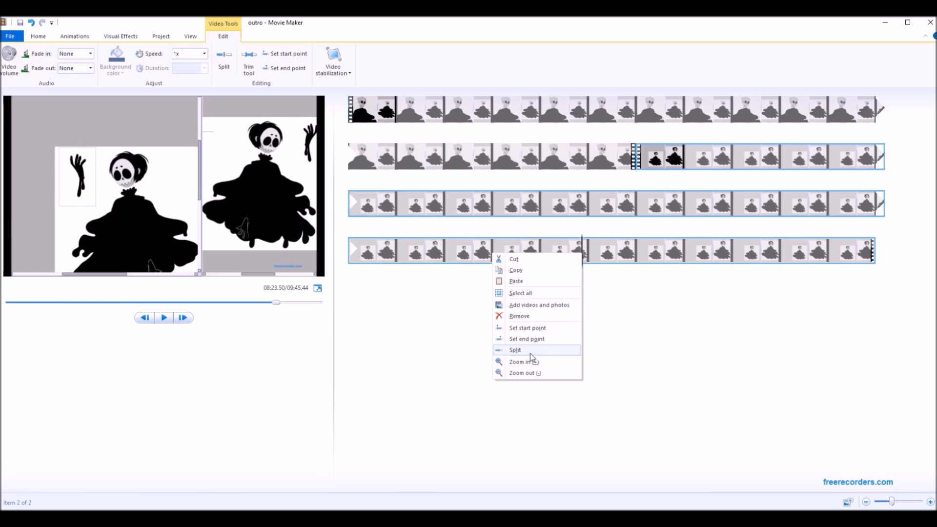
{"action": "left_click", "coordinate": [527, 339]}
Set the first recording clip's start point at about 00:21.70, past the opening screen-recorder window.
{"action": "left_click", "coordinate": [364, 114]}
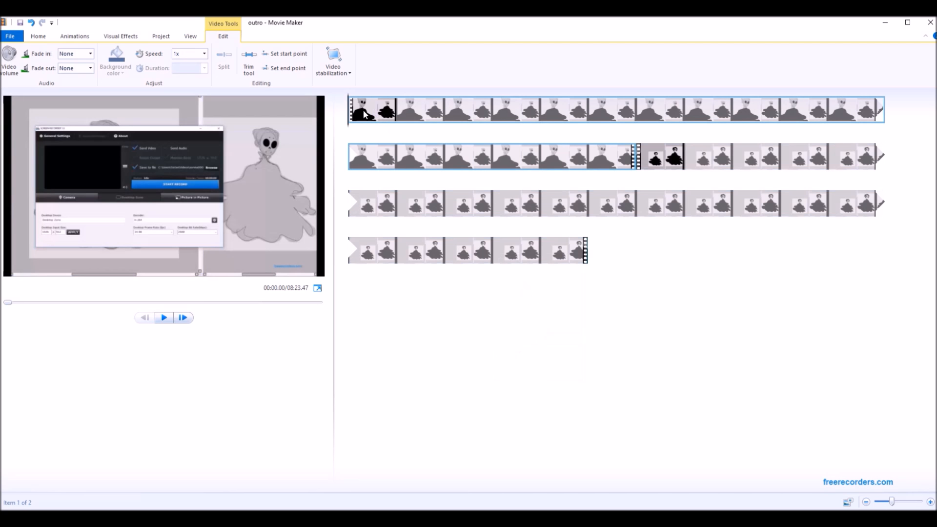
{"action": "left_click", "coordinate": [427, 111]}
{"action": "right_click", "coordinate": [427, 108]}
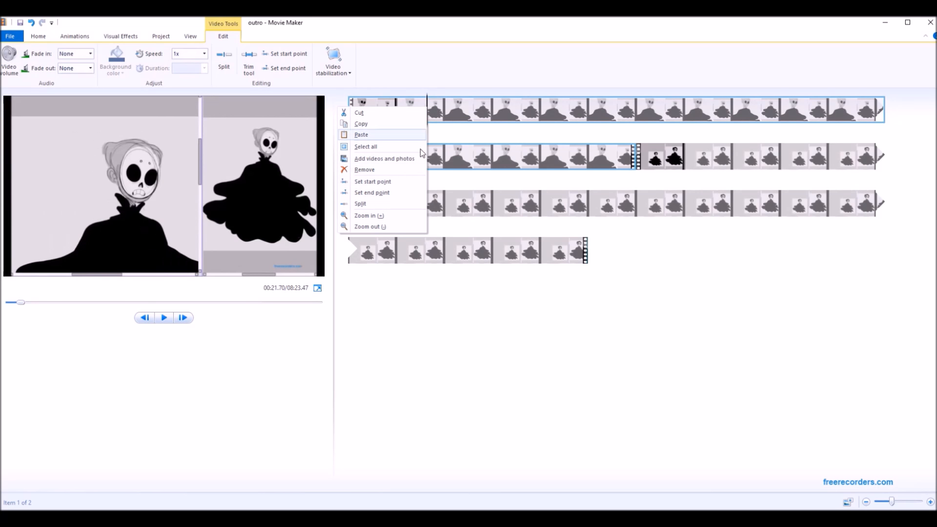
{"action": "left_click", "coordinate": [403, 184]}
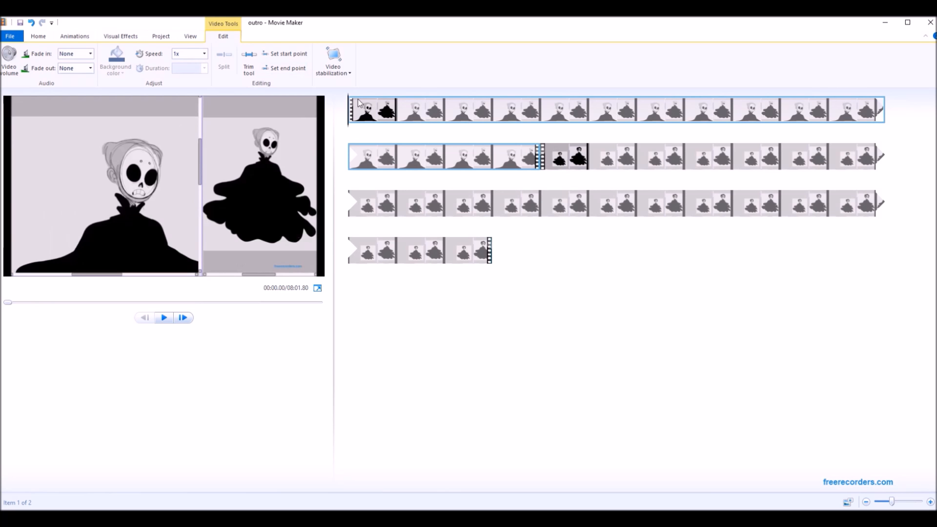
Reopen the recent project outro.wlmp without saving the changes.
{"action": "left_click", "coordinate": [16, 40]}
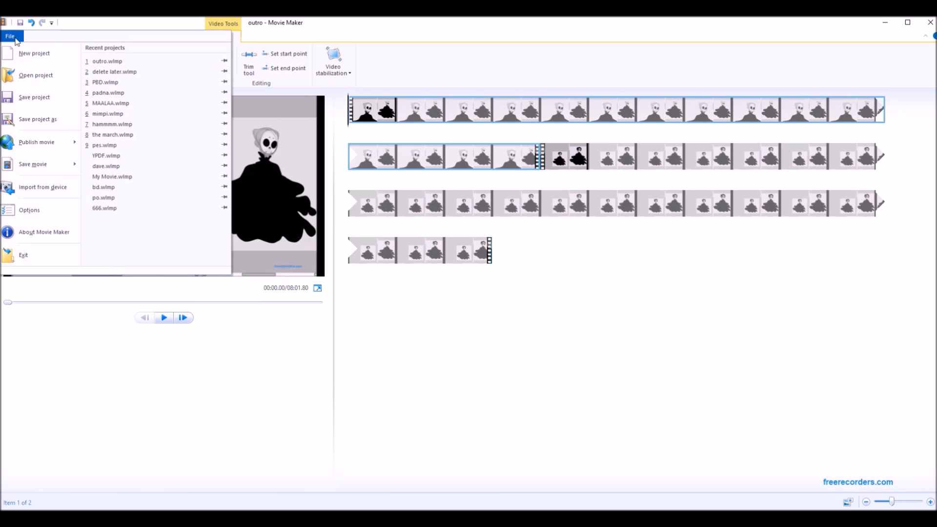
{"action": "left_click", "coordinate": [108, 62]}
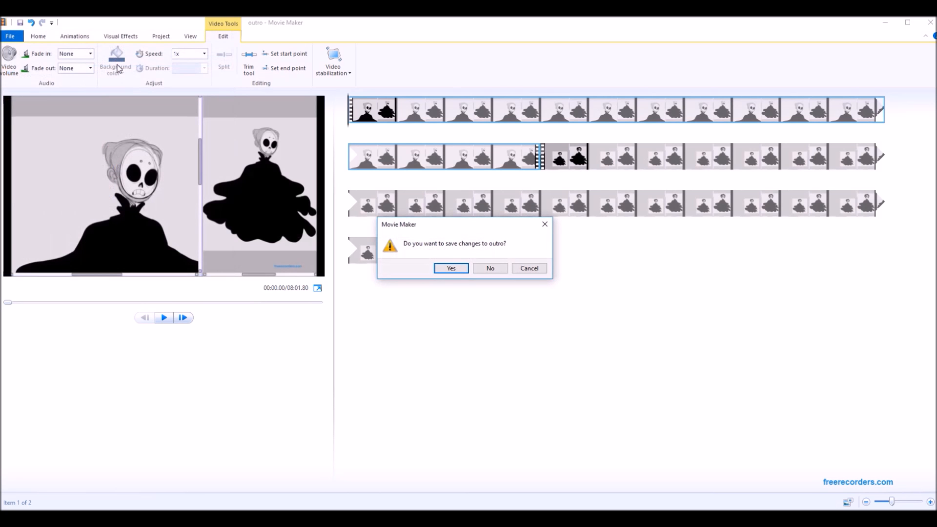
{"action": "left_click", "coordinate": [488, 267]}
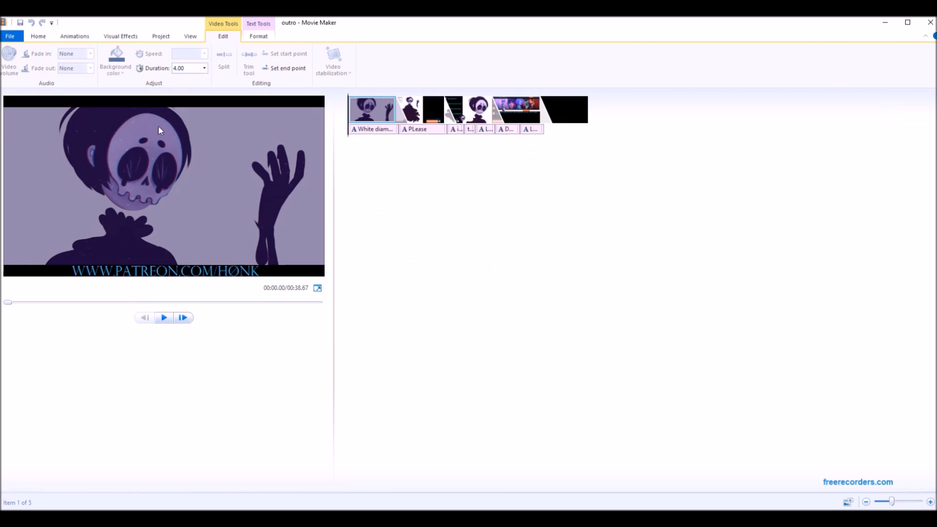
Look over the outro project, checking the first clip's title caption and the patron thank-you clip.
{"action": "left_click", "coordinate": [10, 37]}
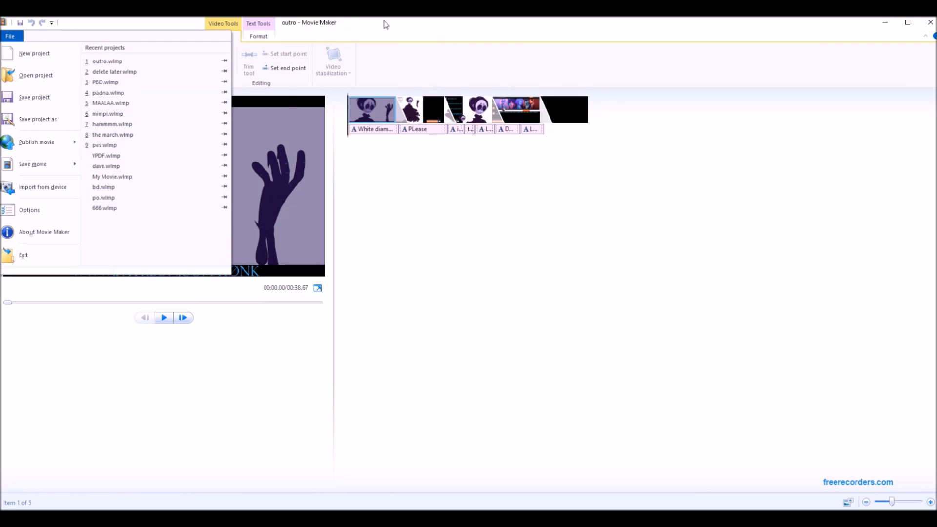
{"action": "key", "text": "Escape"}
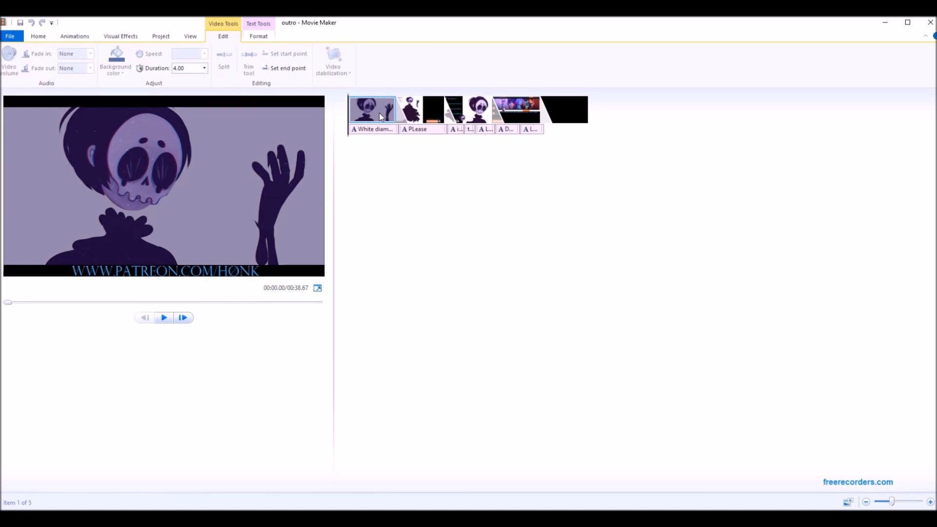
{"action": "left_click", "coordinate": [427, 519]}
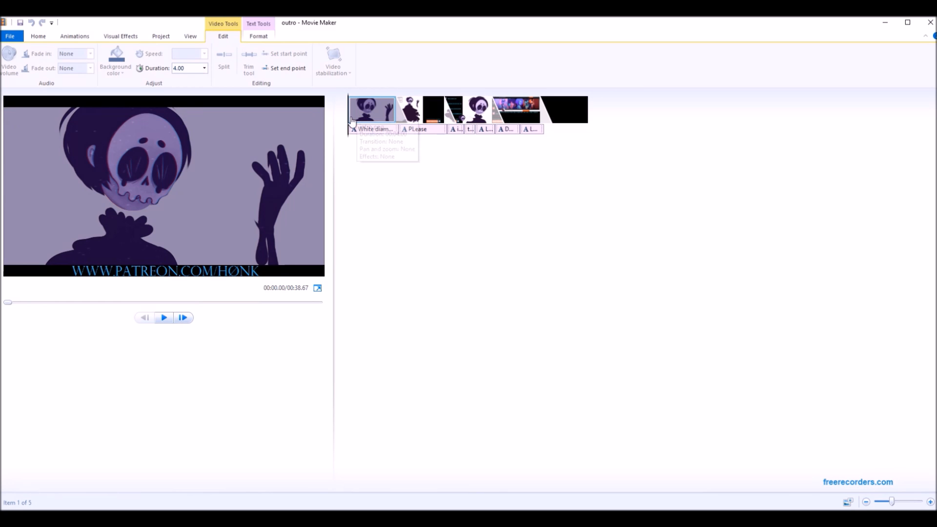
{"action": "left_click", "coordinate": [209, 182]}
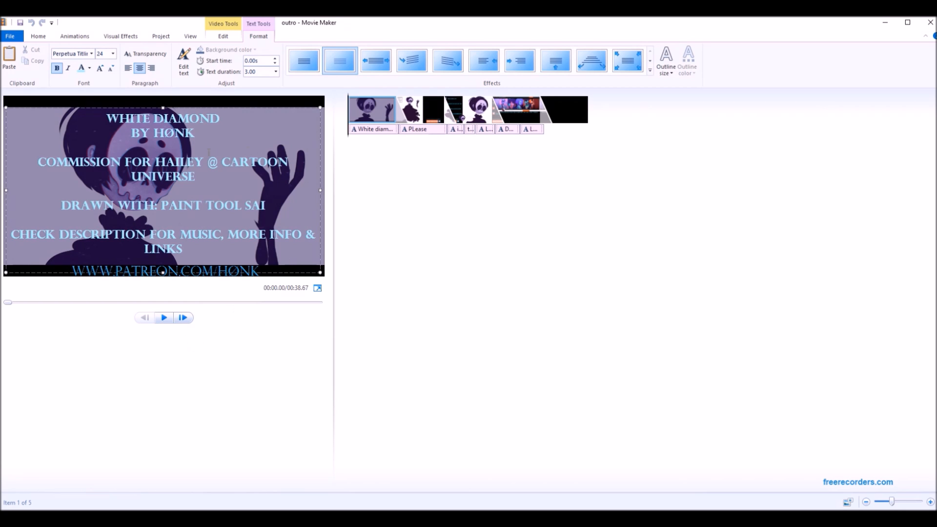
{"action": "left_click_drag", "start_coordinate": [353, 128], "coordinate": [470, 124]}
{"action": "left_click", "coordinate": [522, 128]}
{"action": "left_click", "coordinate": [22, 39]}
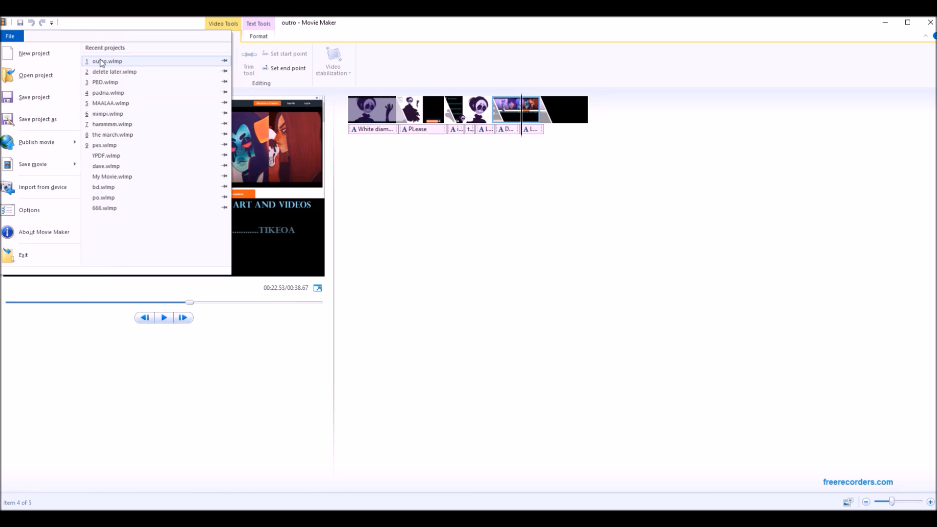
{"action": "left_click", "coordinate": [596, 261]}
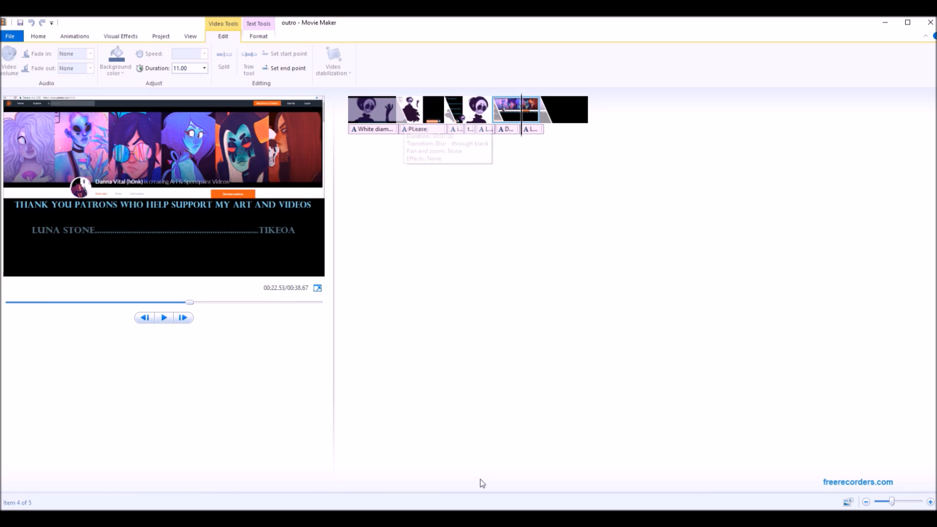
{"action": "left_click", "coordinate": [470, 518]}
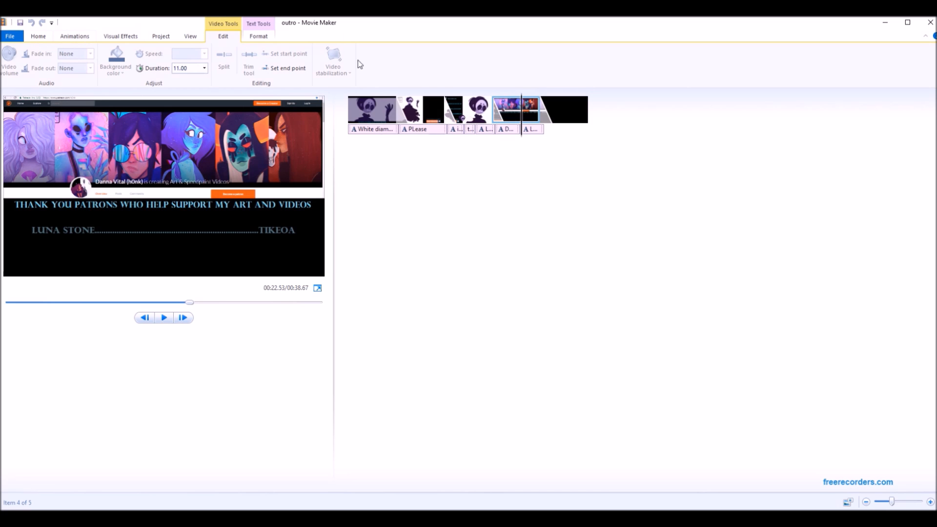
Delete the commission line from the first clip's title caption.
{"action": "left_click", "coordinate": [371, 110]}
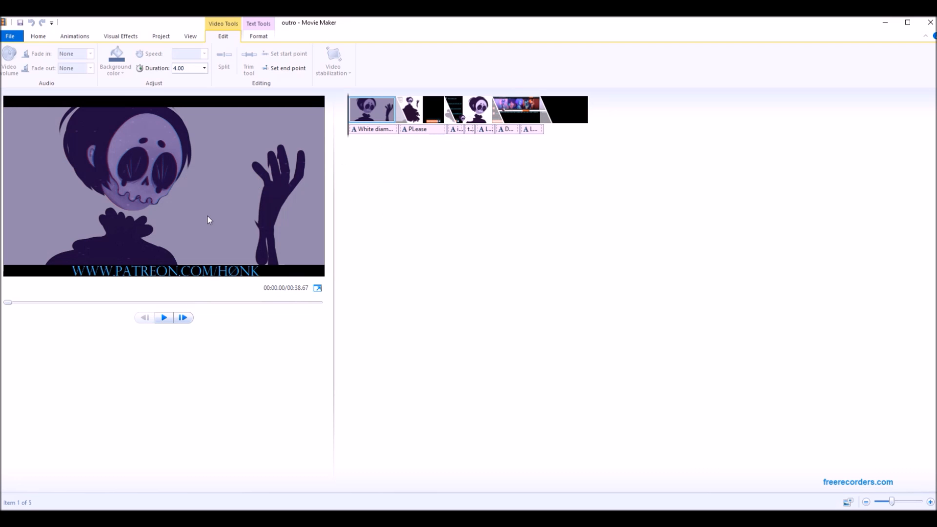
{"action": "left_click", "coordinate": [215, 182]}
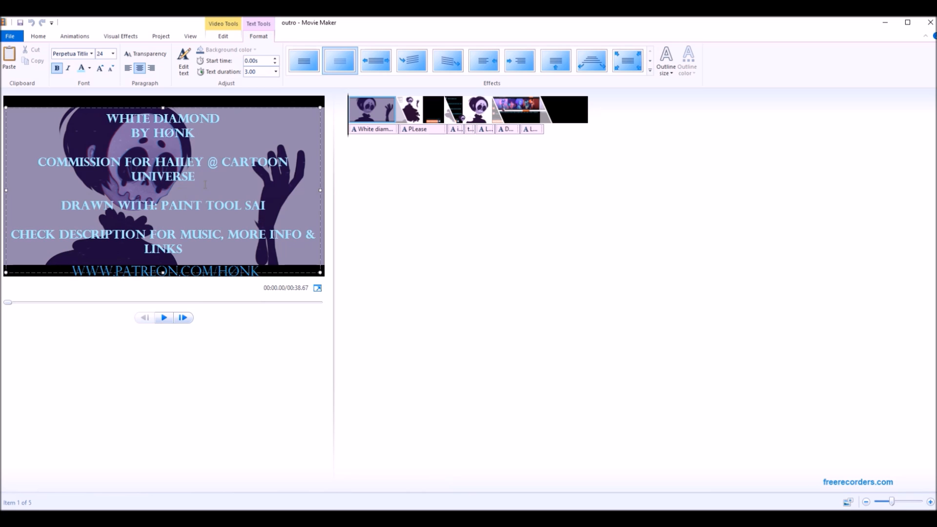
{"action": "left_click_drag", "start_coordinate": [224, 189], "coordinate": [175, 155]}
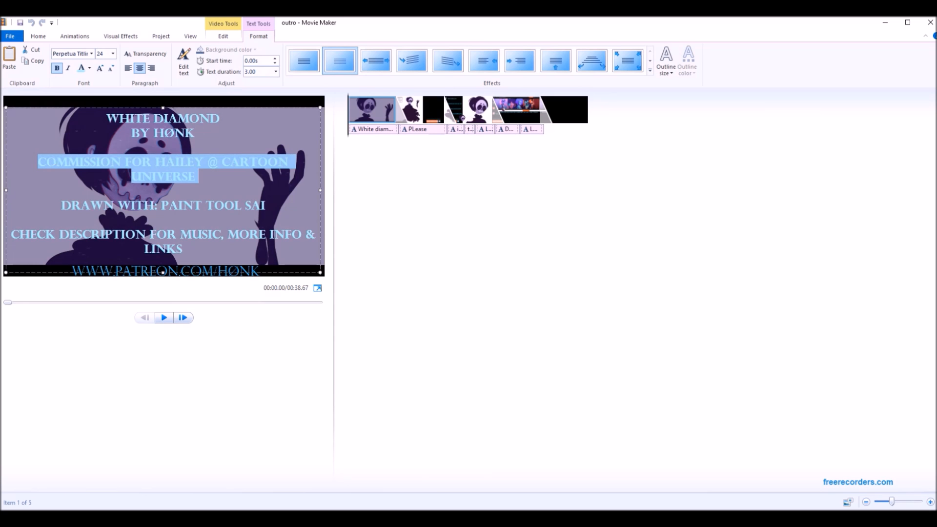
{"action": "key", "text": "BackSpace"}
Replace the "White Diamond" title line in the first clip's caption with "fdsdsjd" followed by a line break.
{"action": "left_click_drag", "start_coordinate": [242, 119], "coordinate": [103, 120]}
{"action": "key", "text": "BackSpace"}
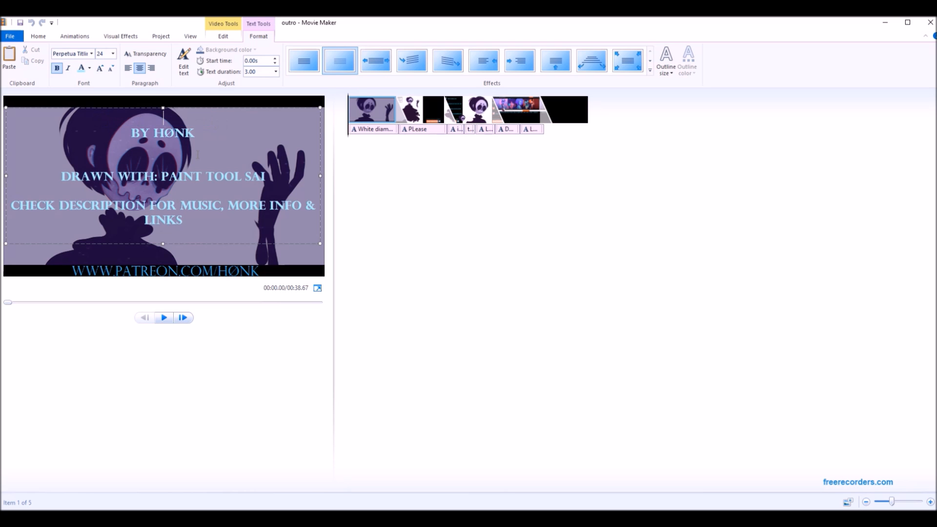
{"action": "key", "text": "BackSpace"}
{"action": "type", "text": "fdsdsjd"}
{"action": "key", "text": "Return"}
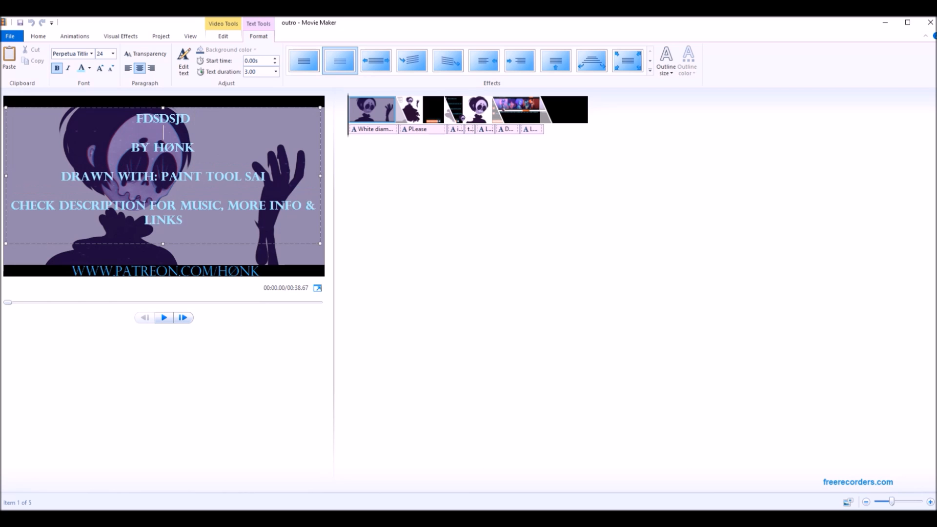
{"action": "left_click", "coordinate": [454, 229]}
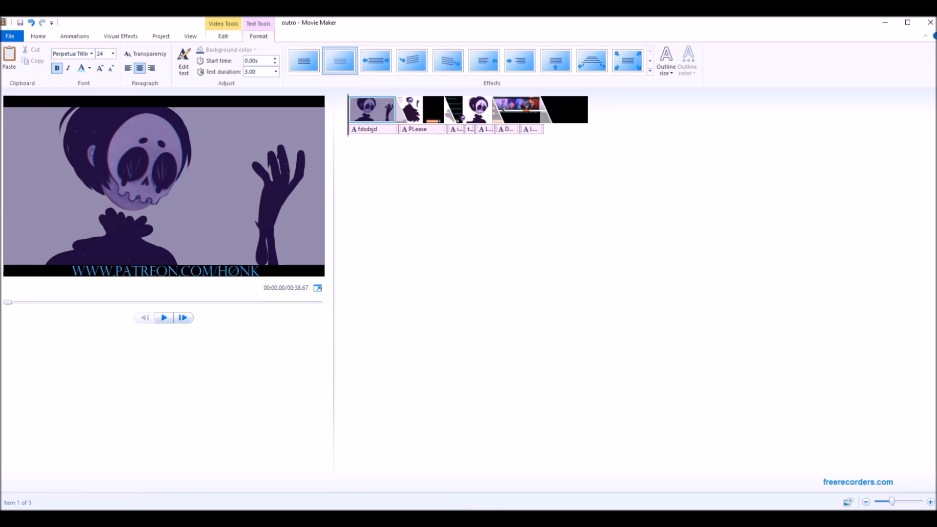
Switch to PaintTool SAI and shift the Layer8 artwork in intro.png so the social links box fills the frame's centre.
{"action": "mouse_move", "coordinate": [426, 519]}
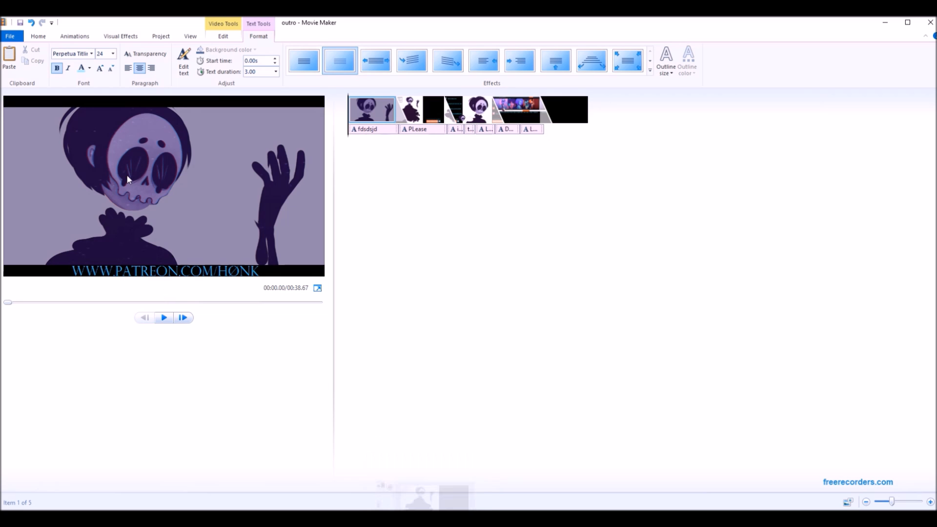
{"action": "left_click", "coordinate": [426, 519]}
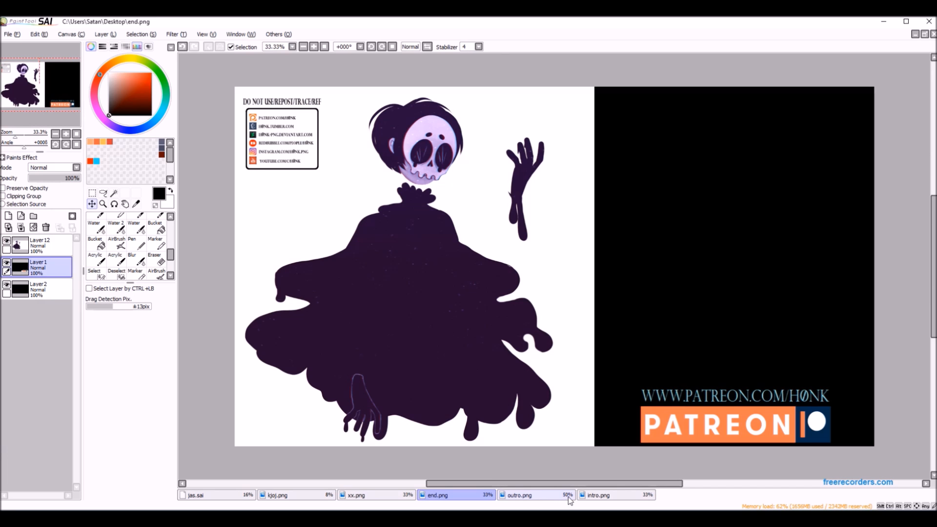
{"action": "left_click", "coordinate": [602, 497]}
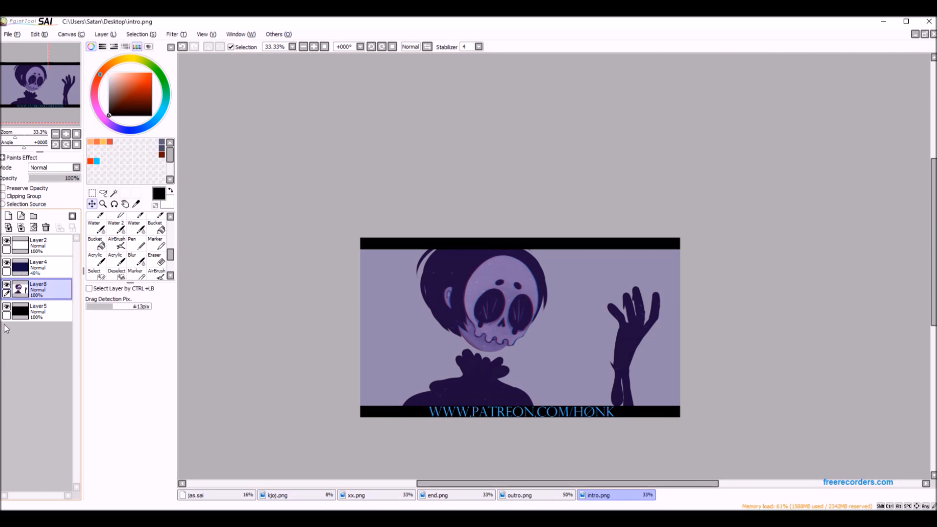
{"action": "left_click_drag", "start_coordinate": [614, 347], "coordinate": [620, 336]}
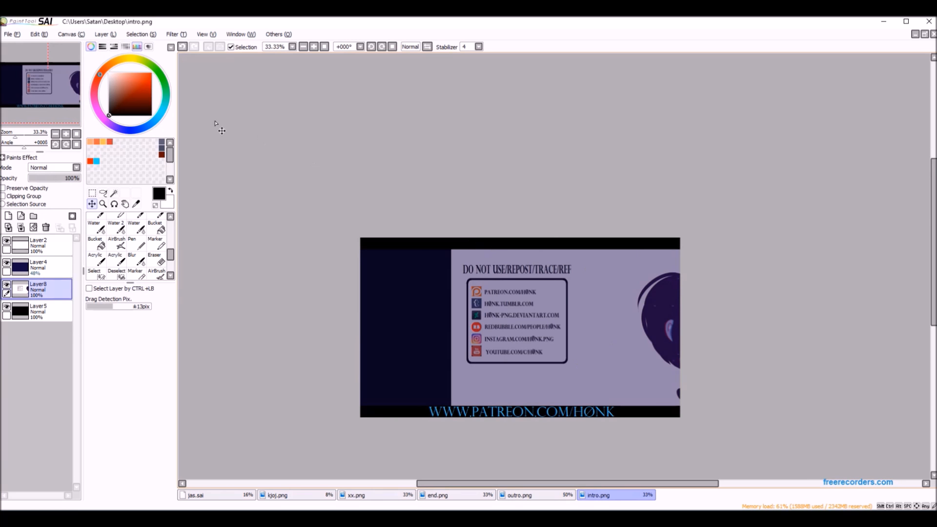
Save the canvas as intro.png in PNG format on the Desktop, overwriting the existing file.
{"action": "left_click", "coordinate": [12, 34]}
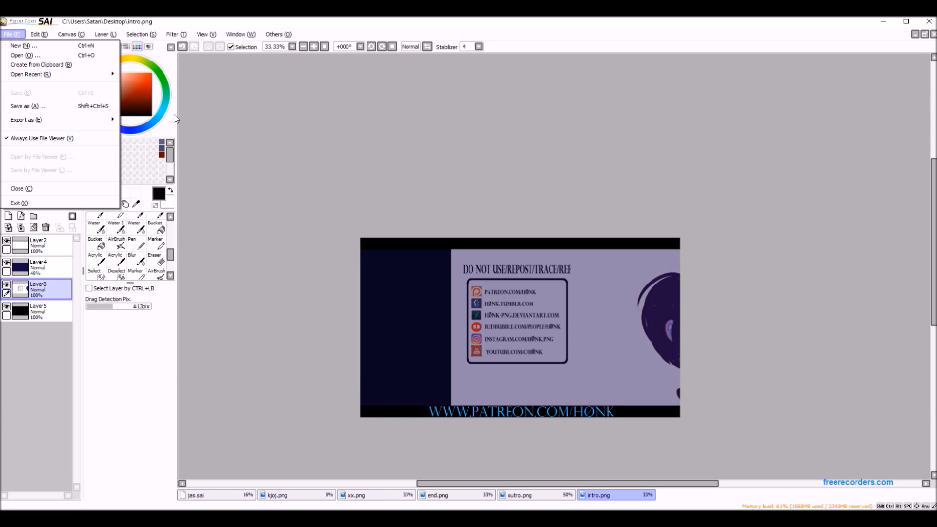
{"action": "left_click", "coordinate": [207, 145]}
{"action": "left_click", "coordinate": [12, 35]}
{"action": "left_click", "coordinate": [30, 105]}
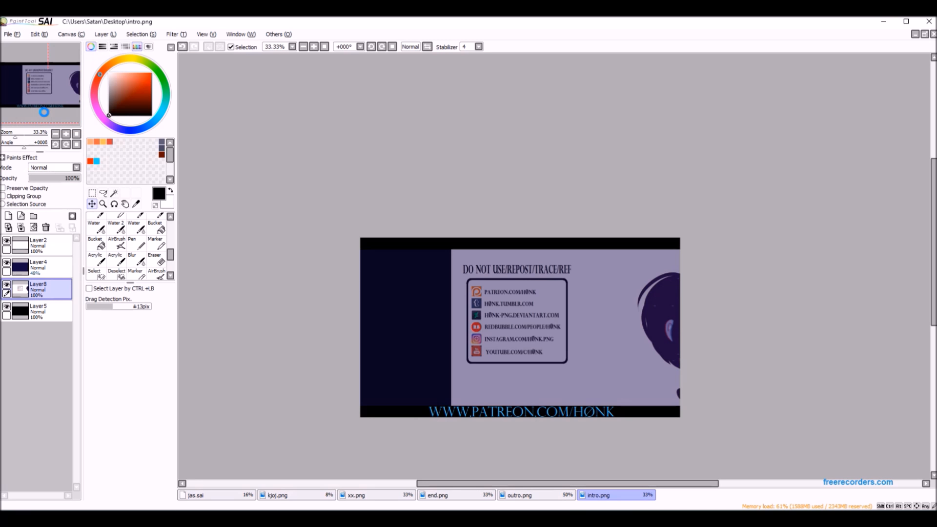
{"action": "double_click", "coordinate": [448, 171]}
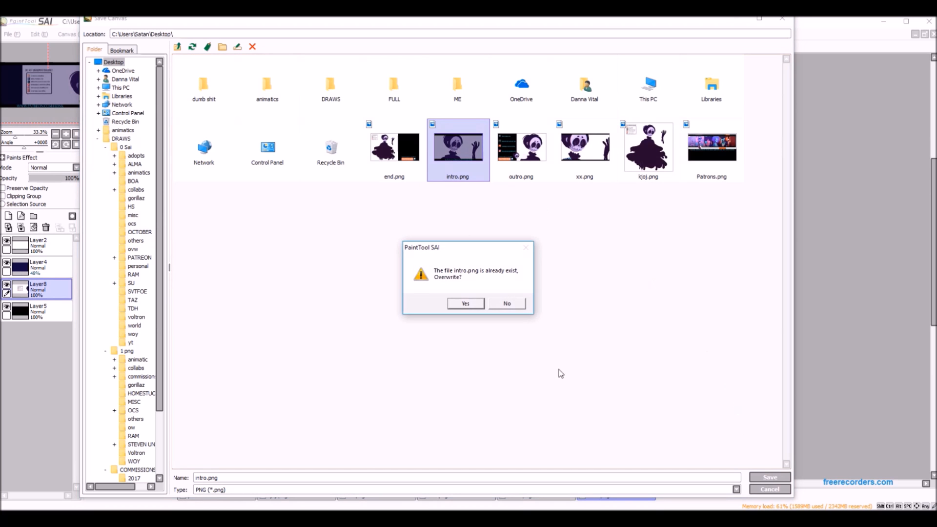
{"action": "left_click", "coordinate": [465, 302]}
{"action": "left_click", "coordinate": [490, 251]}
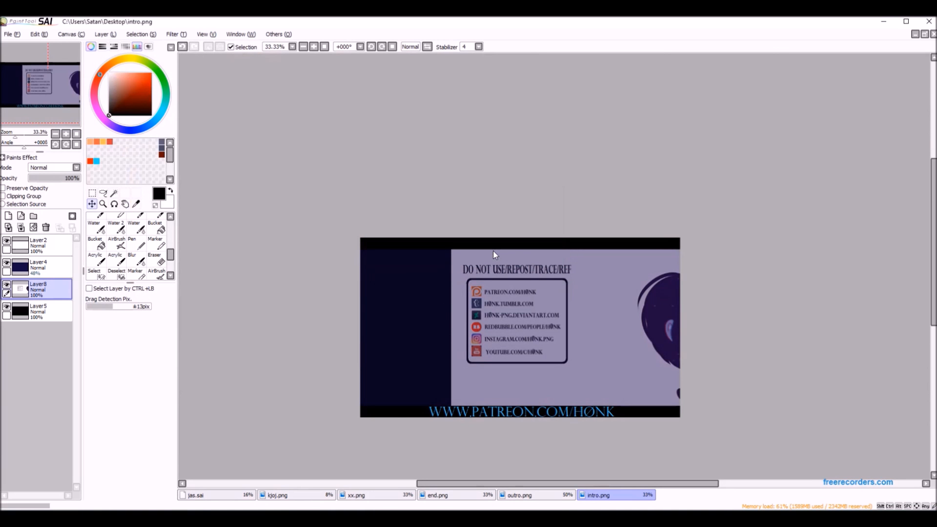
Return to Movie Maker, close the outro project without saving, and reopen outro.wlmp from the desktop.
{"action": "left_click", "coordinate": [884, 20]}
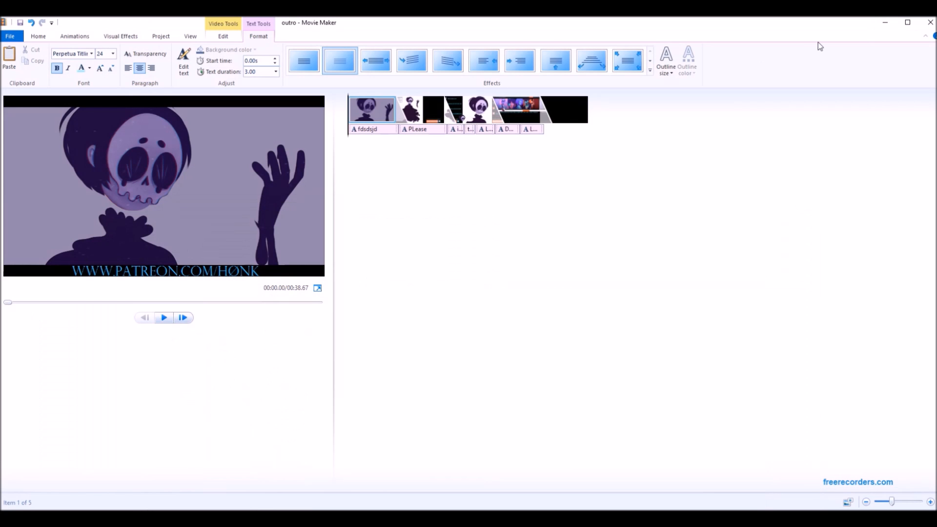
{"action": "left_click", "coordinate": [929, 23]}
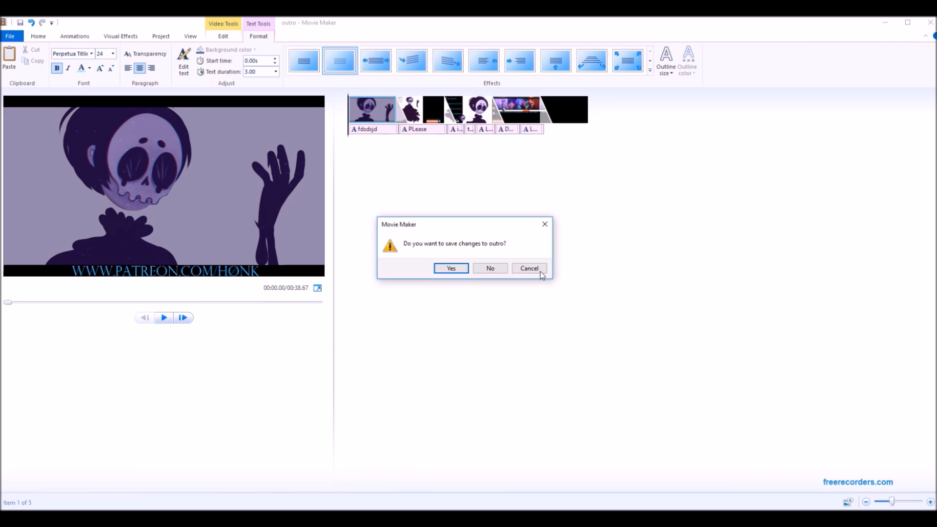
{"action": "left_click", "coordinate": [501, 268]}
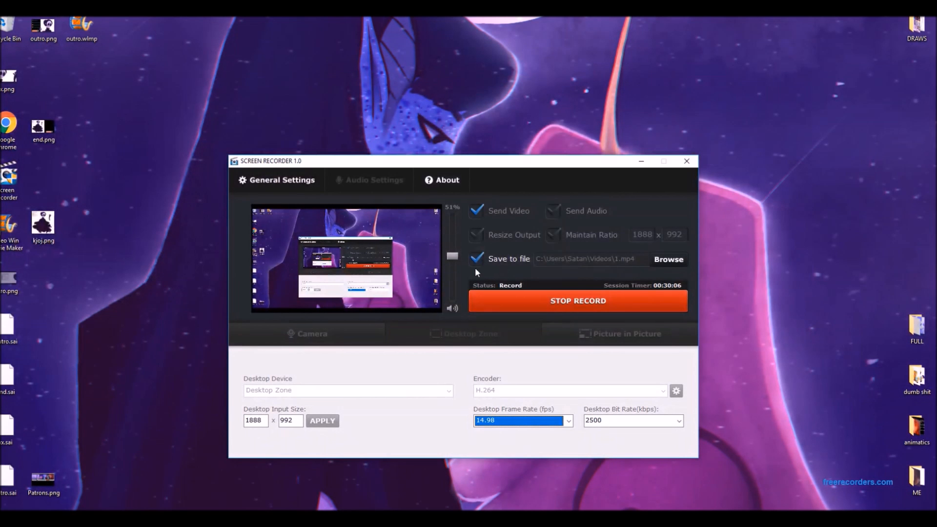
{"action": "double_click", "coordinate": [85, 38]}
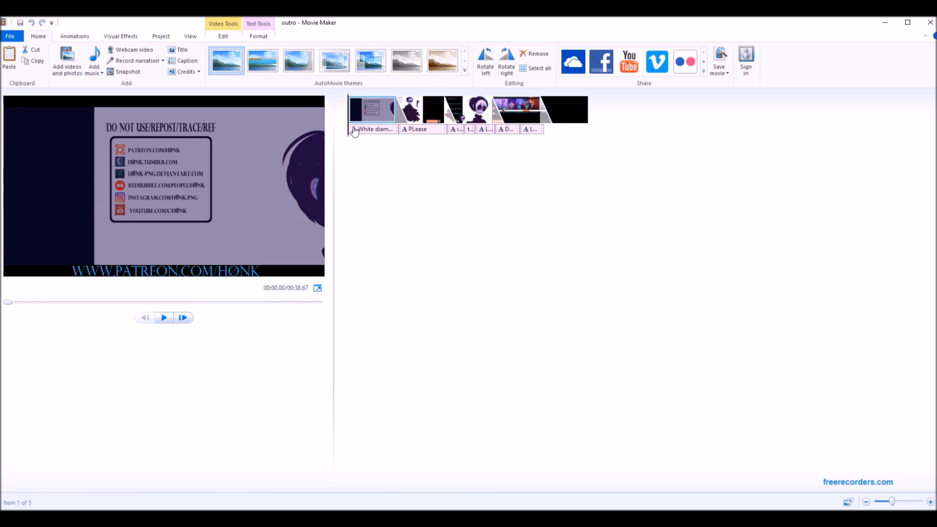
Add the skeleton drawing's screen recording from the FULL folder after the intro clip, and move the "PLease" caption under the end artwork clip.
{"action": "left_click", "coordinate": [66, 62]}
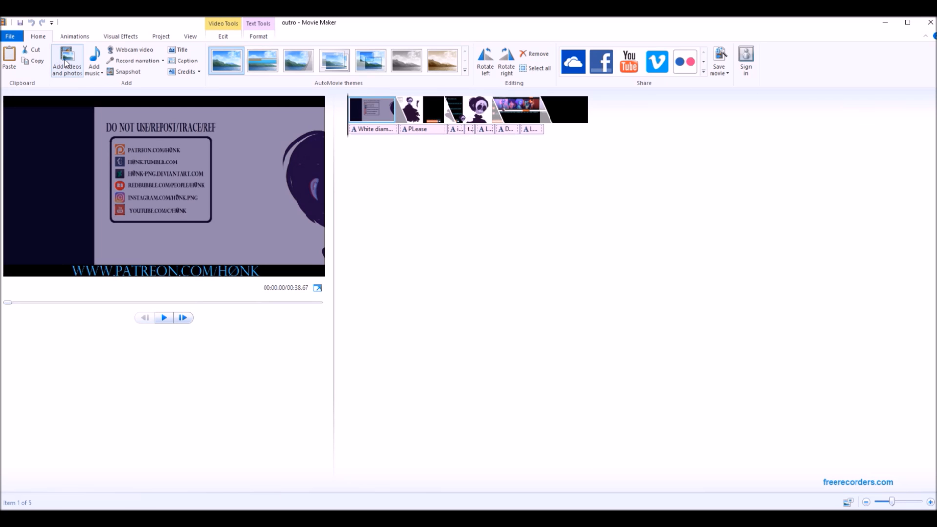
{"action": "scroll", "coordinate": [239, 273], "scroll_direction": "down", "scroll_amount": 10}
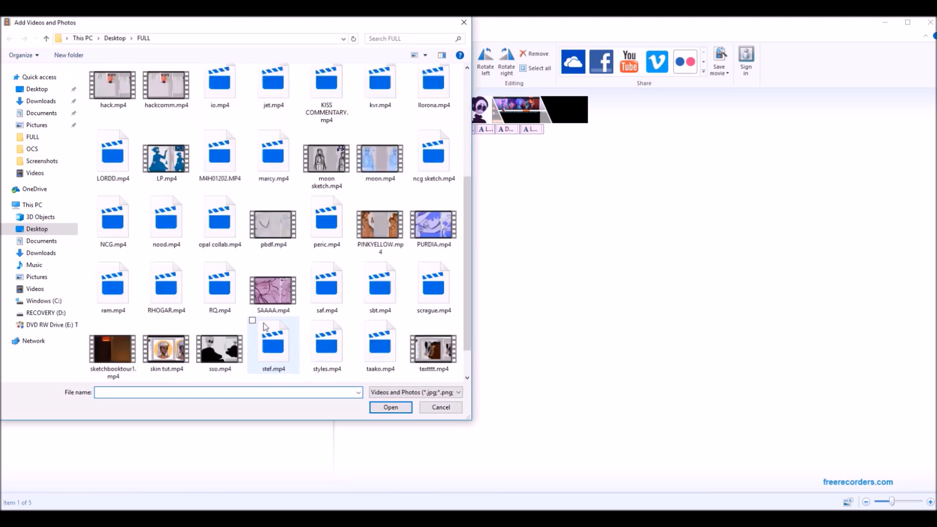
{"action": "double_click", "coordinate": [239, 293]}
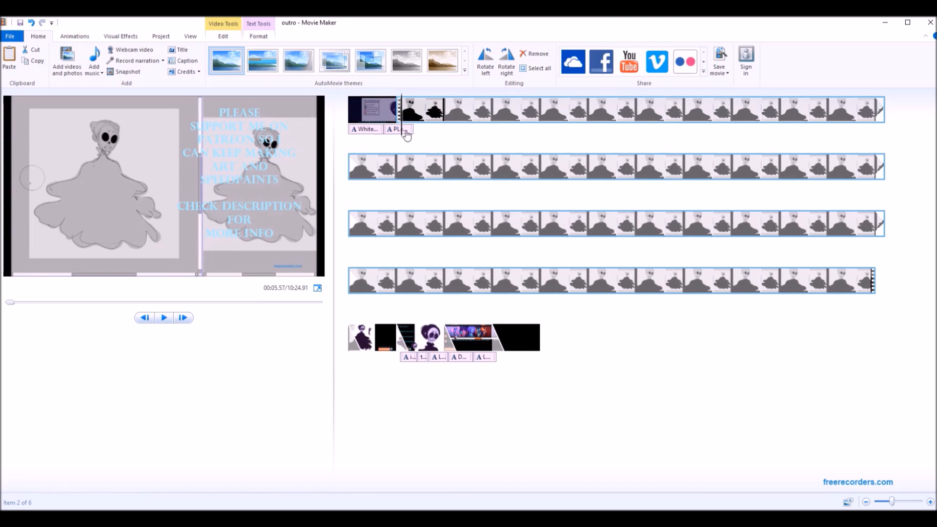
{"action": "left_click_drag", "start_coordinate": [397, 130], "coordinate": [372, 359]}
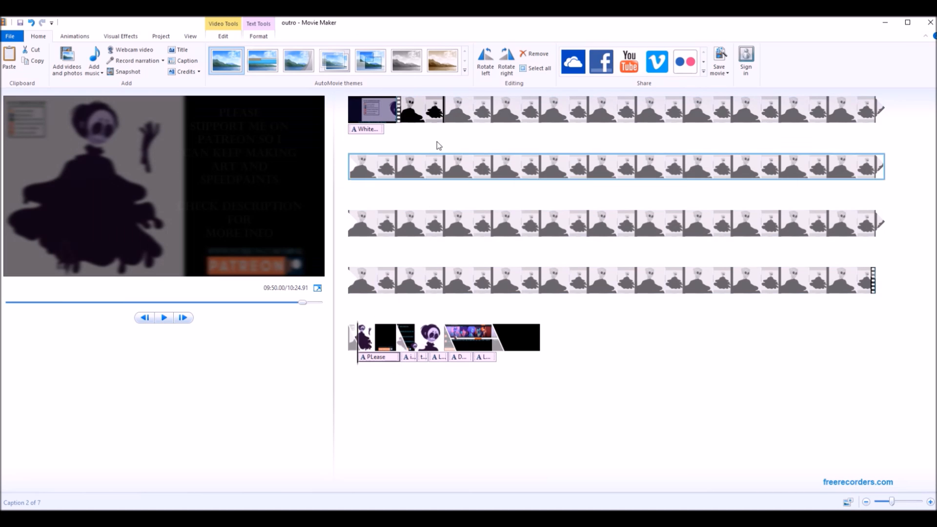
Apply the Blur - through black transition to the skeleton drawing's screen recording clip.
{"action": "left_click", "coordinate": [400, 114]}
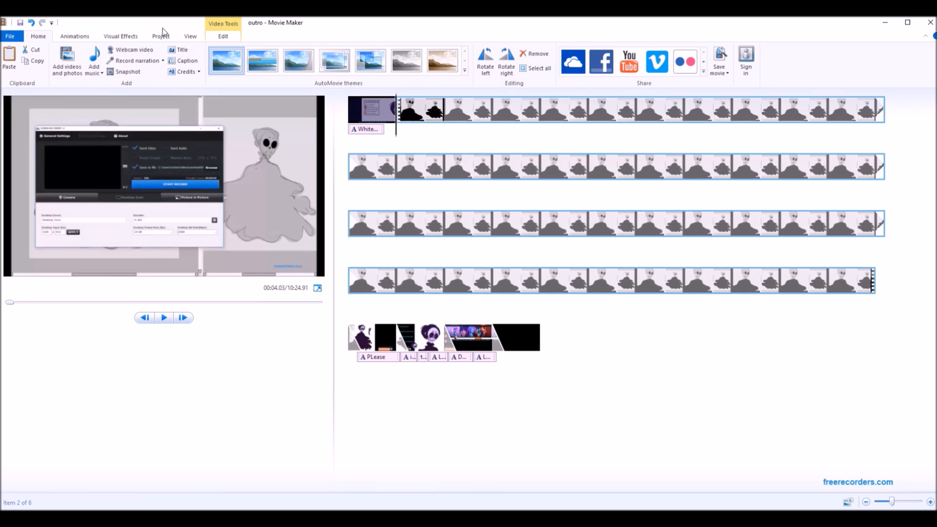
{"action": "left_click", "coordinate": [75, 36]}
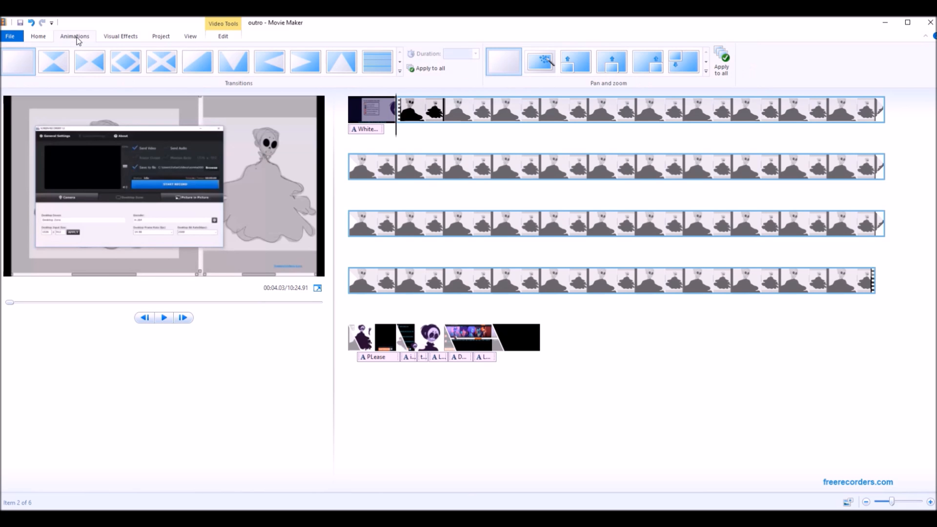
{"action": "left_click", "coordinate": [400, 63]}
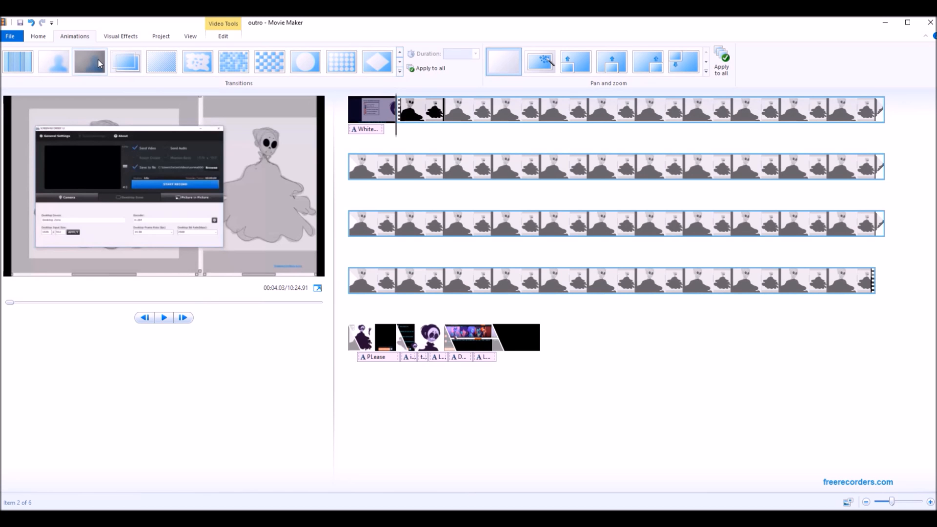
{"action": "left_click", "coordinate": [89, 61]}
Replace the intro caption's "White Diamond" title with "ggffgt" and remove its commission lines.
{"action": "left_click", "coordinate": [224, 129]}
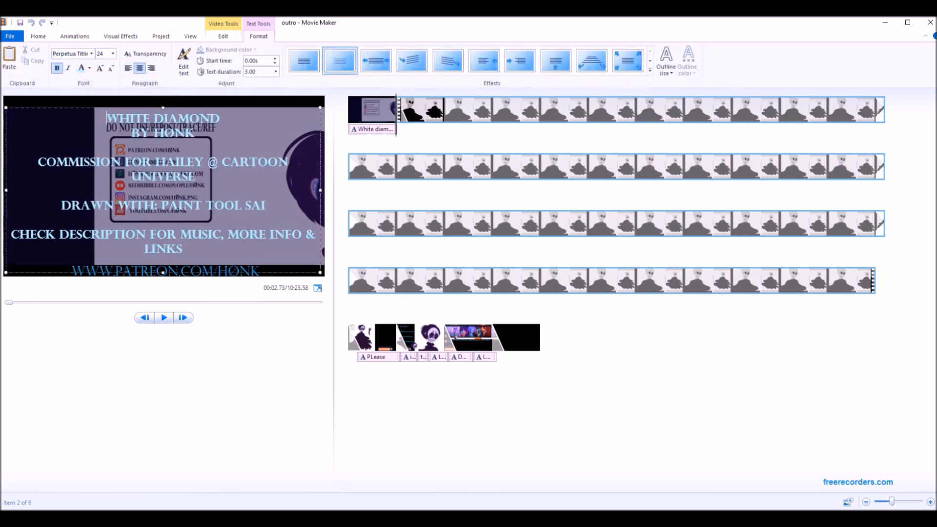
{"action": "left_click_drag", "start_coordinate": [221, 119], "coordinate": [69, 119]}
{"action": "key", "text": "BackSpace"}
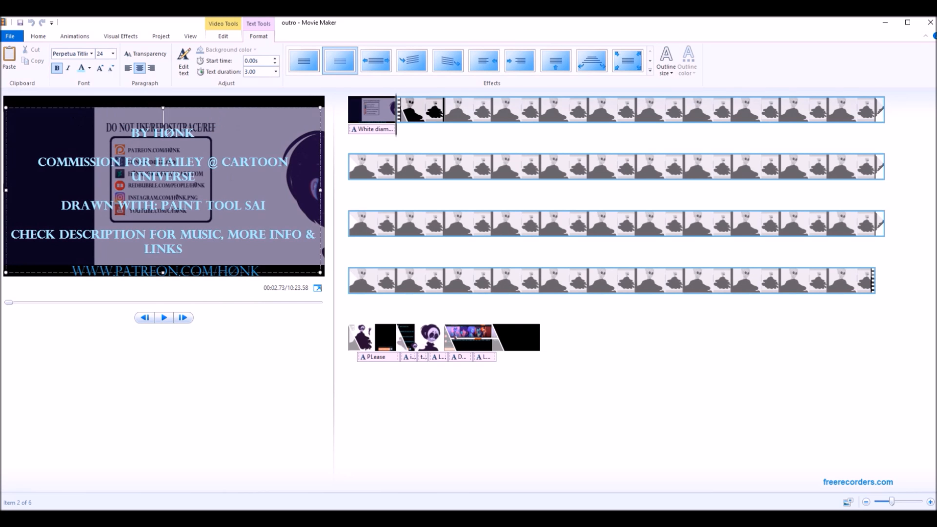
{"action": "triple_click", "coordinate": [86, 164]}
{"action": "key", "text": "BackSpace"}
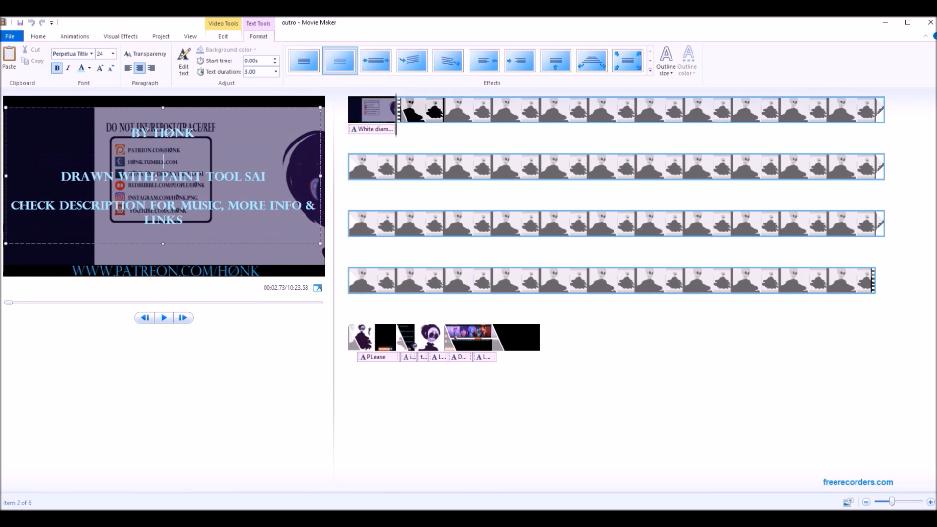
{"action": "key", "text": "BackSpace"}
{"action": "type", "text": "GGFFGT"}
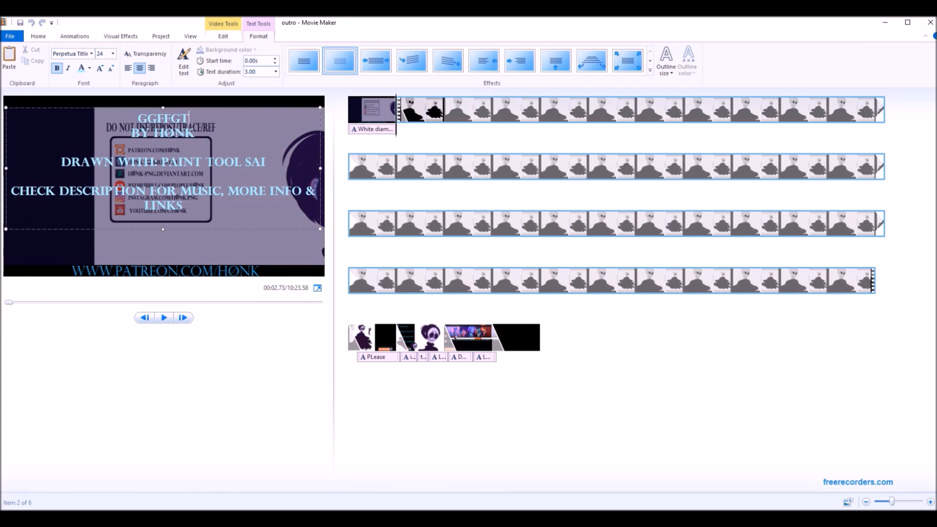
{"action": "key", "text": "Return"}
{"action": "left_click", "coordinate": [604, 354]}
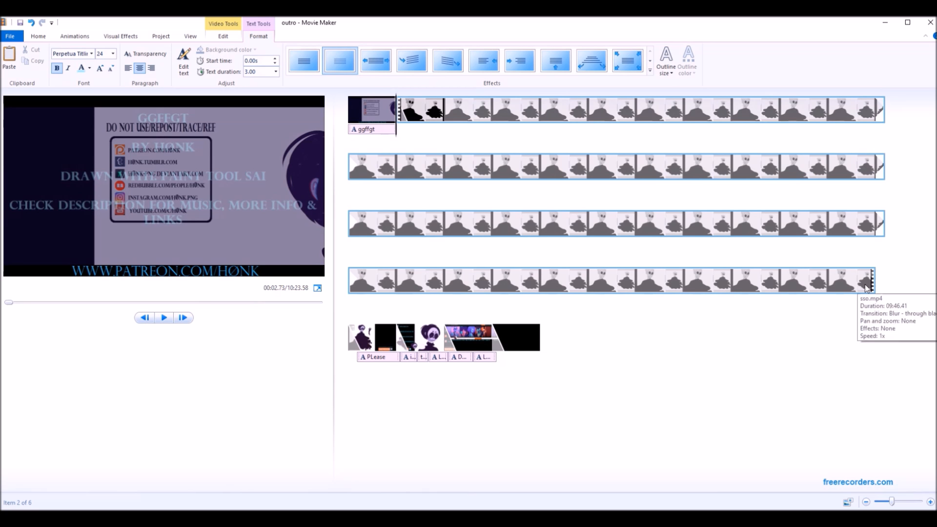
Set the "PLease" Patreon support caption to font size 20 and narrow its text box to fit the black area beside the artwork.
{"action": "left_click", "coordinate": [828, 290]}
{"action": "left_click_drag", "start_coordinate": [836, 298], "coordinate": [401, 348]}
{"action": "left_click", "coordinate": [232, 203]}
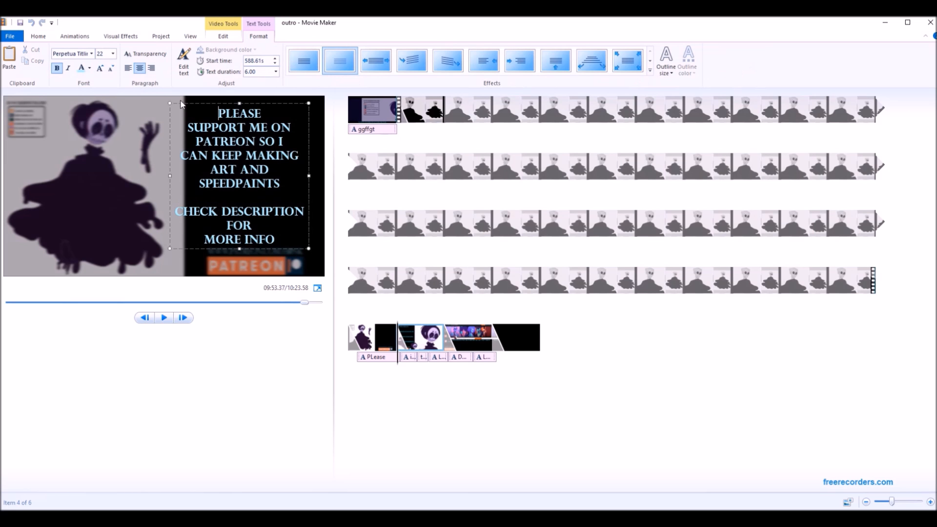
{"action": "left_click", "coordinate": [113, 54]}
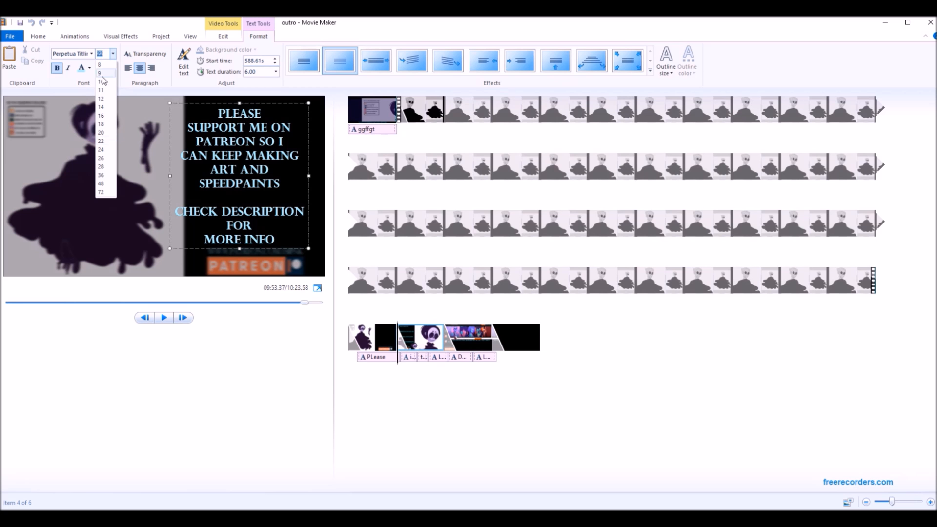
{"action": "left_click", "coordinate": [106, 135]}
{"action": "left_click_drag", "start_coordinate": [170, 103], "coordinate": [200, 103]}
{"action": "left_click", "coordinate": [512, 433]}
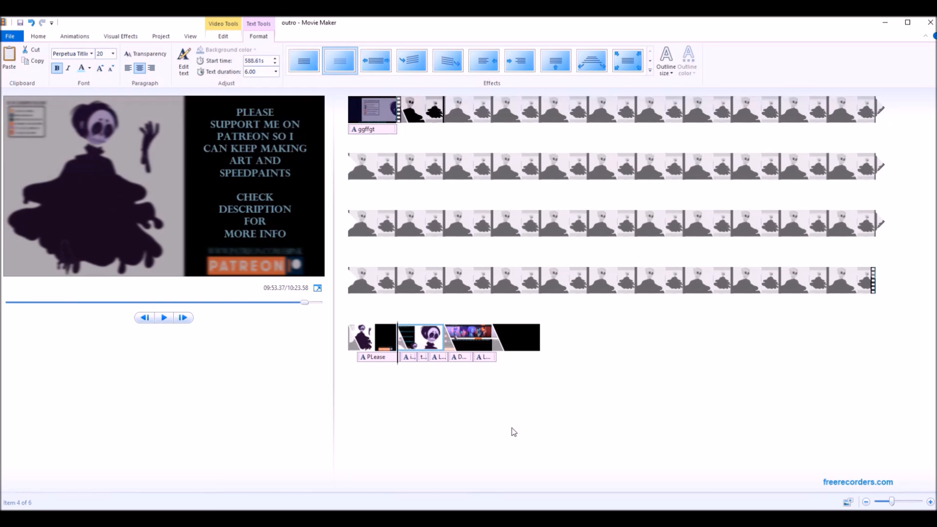
Replace the speech bubble caption on the social links end clip with the placeholder text "ghfgfh".
{"action": "mouse_move", "coordinate": [405, 346]}
{"action": "left_mouse_down"}
{"action": "mouse_move", "coordinate": [394, 344]}
{"action": "mouse_move", "coordinate": [401, 348]}
{"action": "left_mouse_up"}
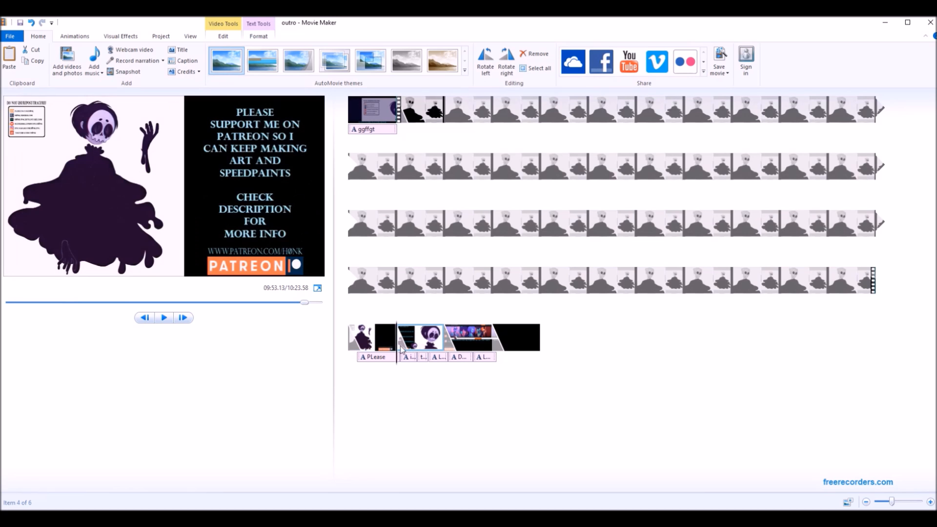
{"action": "left_click", "coordinate": [410, 344]}
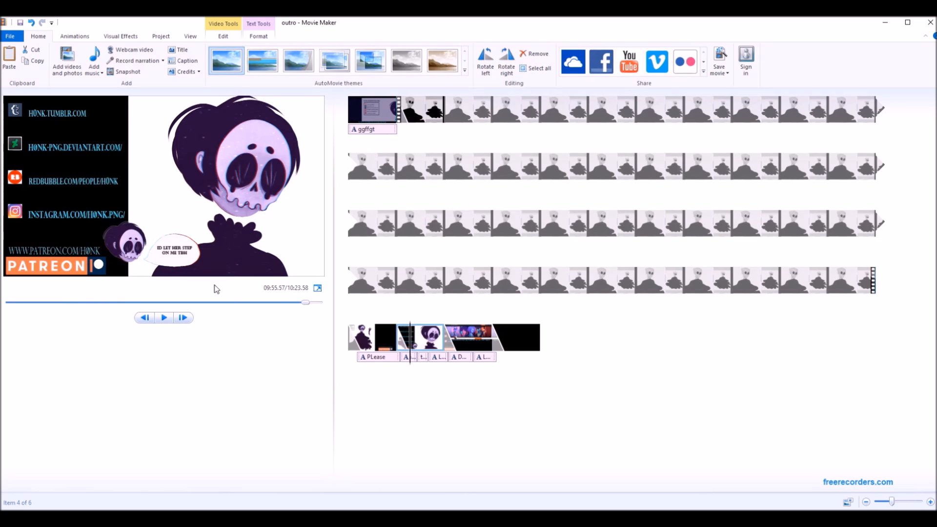
{"action": "left_click", "coordinate": [193, 259]}
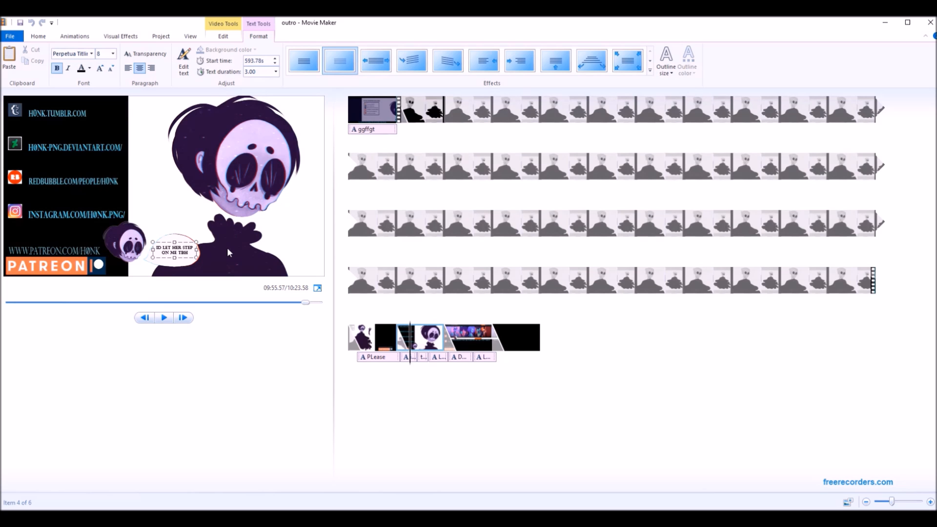
{"action": "left_click_drag", "start_coordinate": [190, 253], "coordinate": [158, 248]}
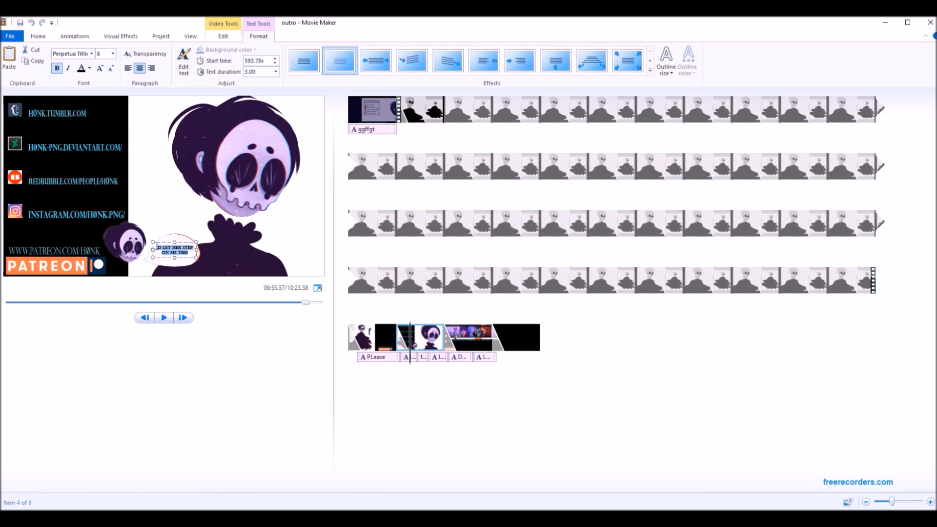
{"action": "type", "text": "ghfgfh"}
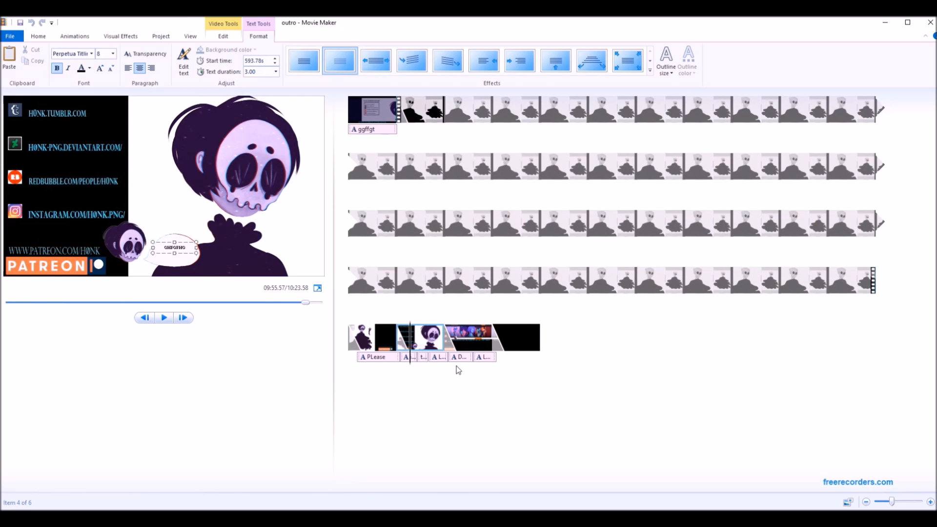
Add another dotted line with a patron's name below the existing names in the patron thank-you caption.
{"action": "left_click_drag", "start_coordinate": [412, 357], "coordinate": [478, 356]}
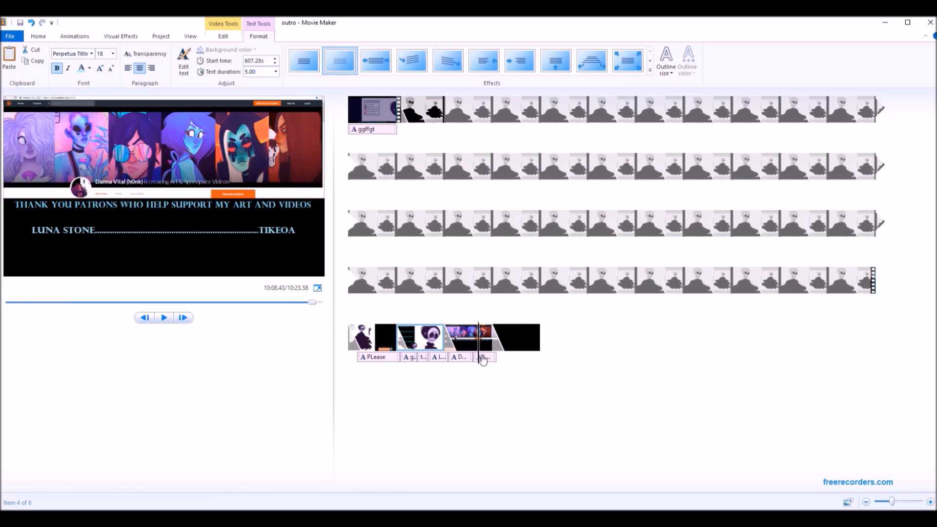
{"action": "left_click", "coordinate": [305, 234]}
{"action": "left_click", "coordinate": [308, 233]}
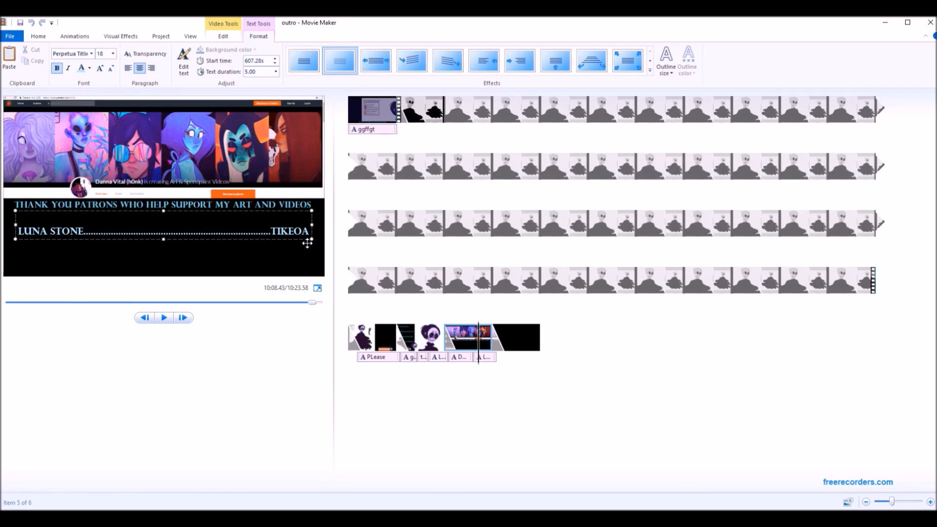
{"action": "key", "text": "Return"}
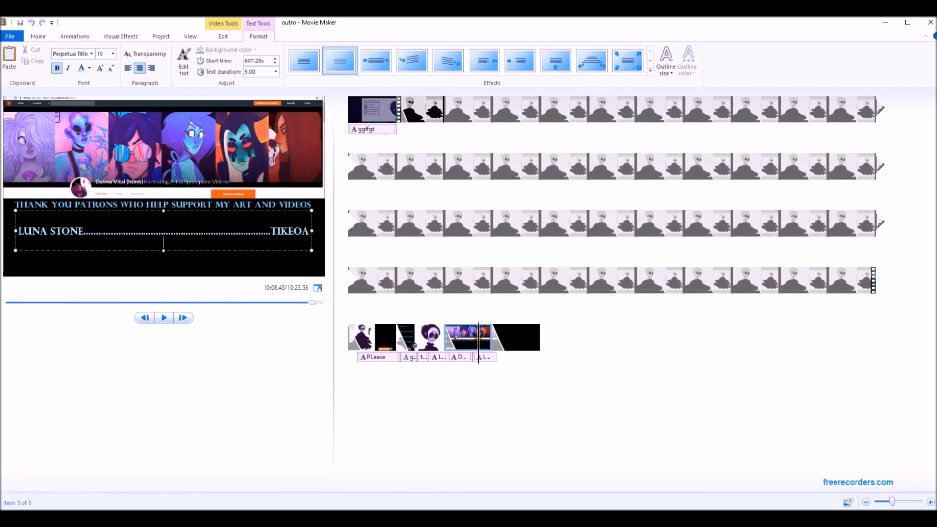
{"action": "type", "text": "....BRON...."}
{"action": "left_click", "coordinate": [469, 274]}
Add "Sound Stabs - The Pizzicato Mafia (Official).mp3" as background music from the start of the intro clip.
{"action": "left_click", "coordinate": [432, 113]}
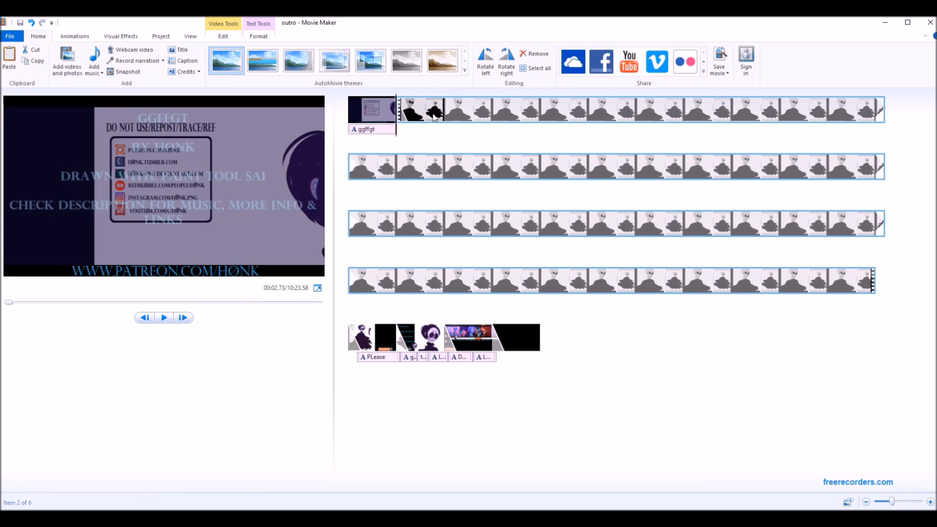
{"action": "left_click", "coordinate": [428, 109]}
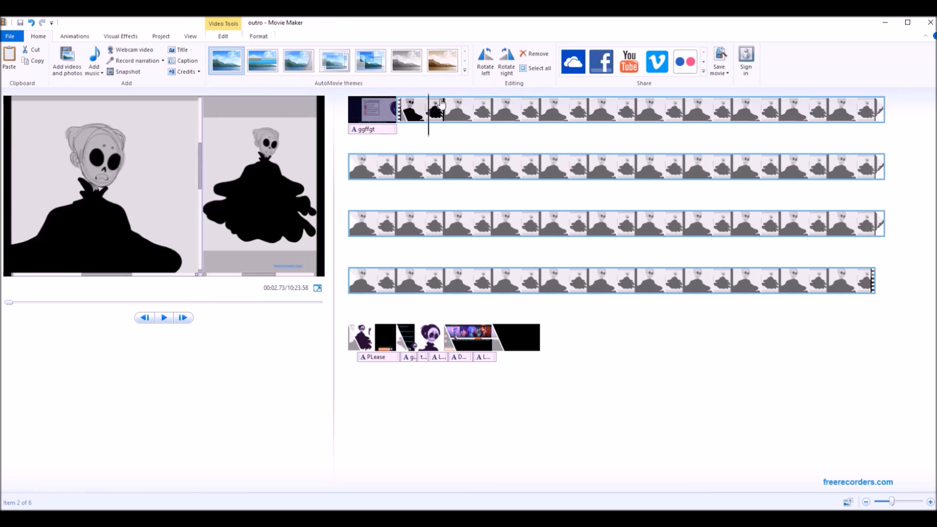
{"action": "left_click", "coordinate": [382, 129]}
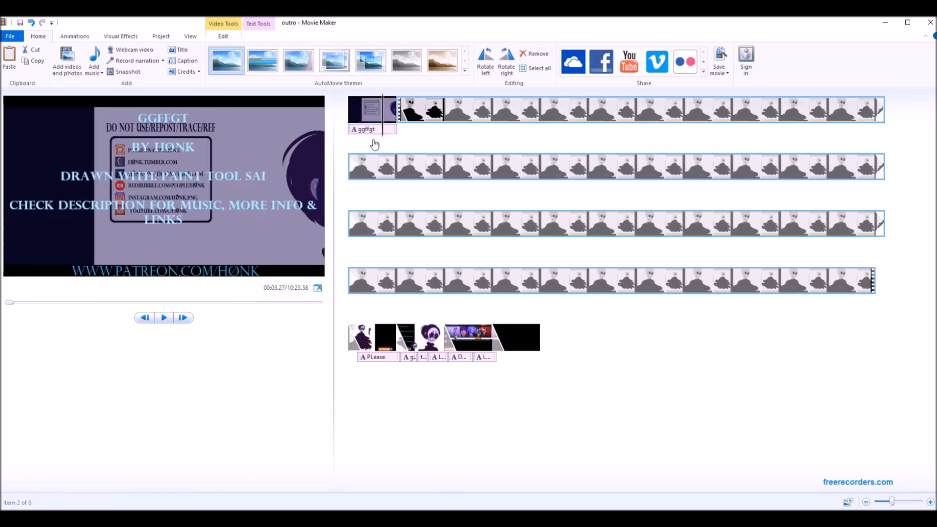
{"action": "left_click", "coordinate": [365, 129]}
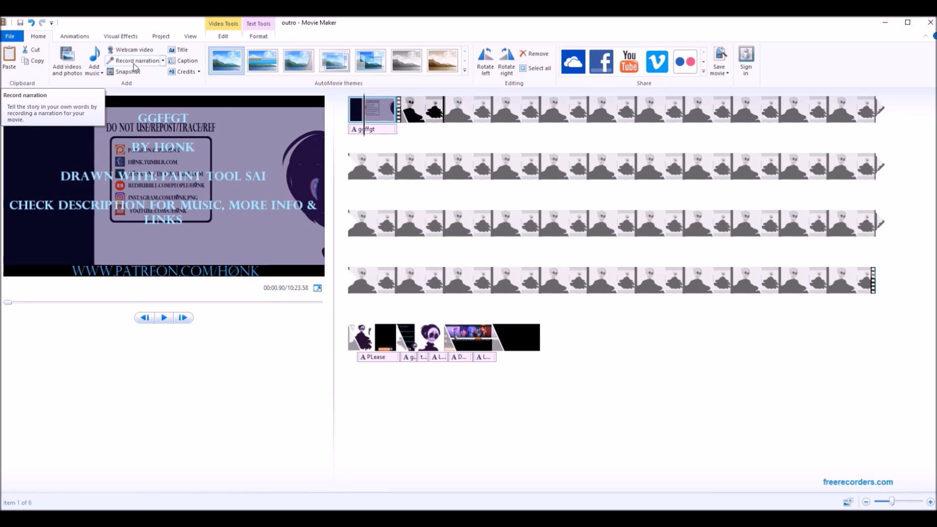
{"action": "left_click", "coordinate": [377, 110]}
{"action": "left_click", "coordinate": [94, 58]}
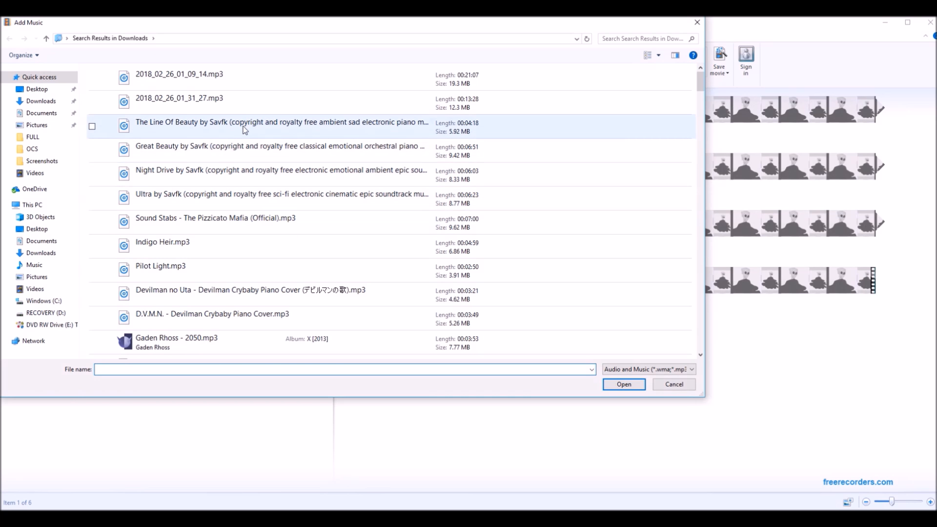
{"action": "double_click", "coordinate": [226, 219]}
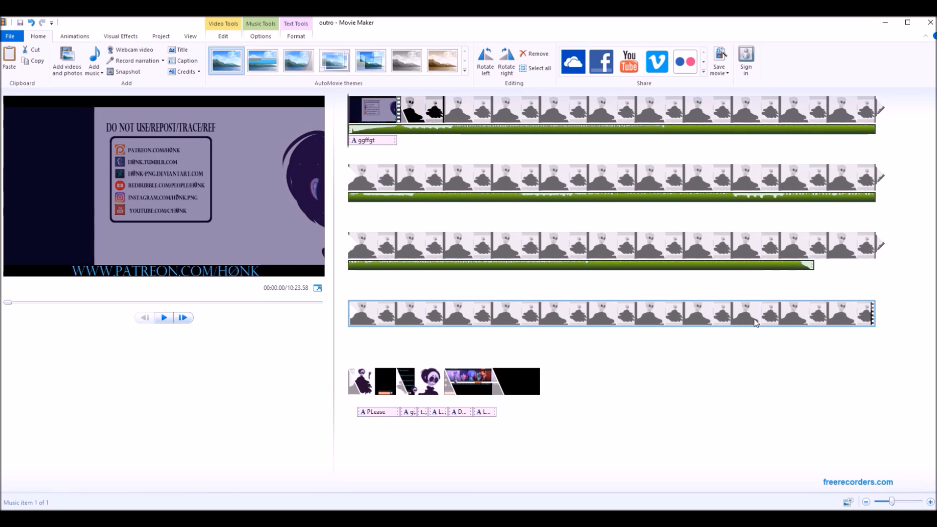
Add "Great Beauty by Savfk" as a second music track from the point where the first track ends.
{"action": "left_click", "coordinate": [779, 244]}
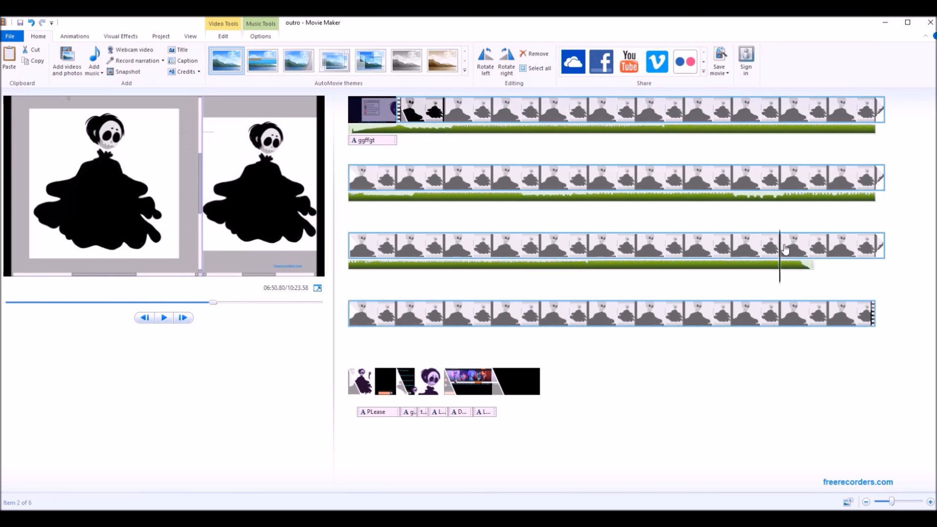
{"action": "left_click_drag", "start_coordinate": [783, 262], "coordinate": [816, 272]}
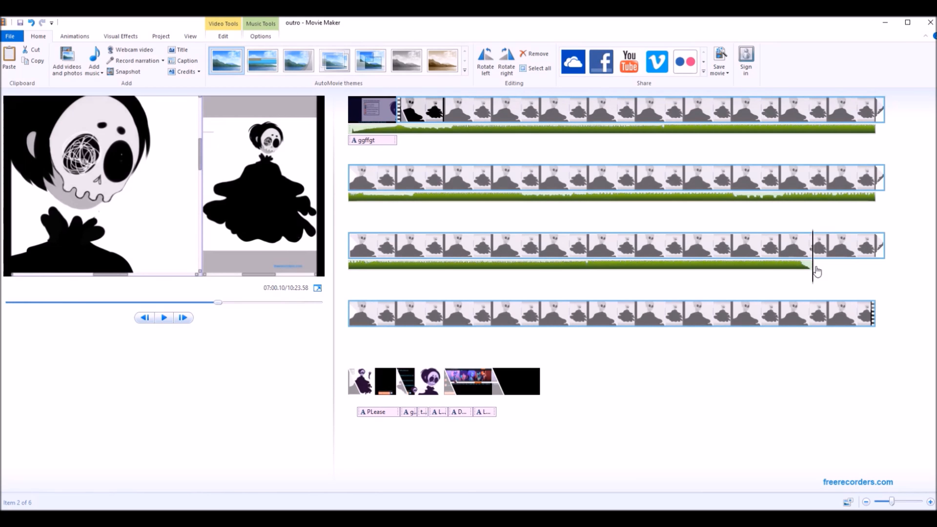
{"action": "left_click", "coordinate": [94, 57]}
{"action": "double_click", "coordinate": [200, 149]}
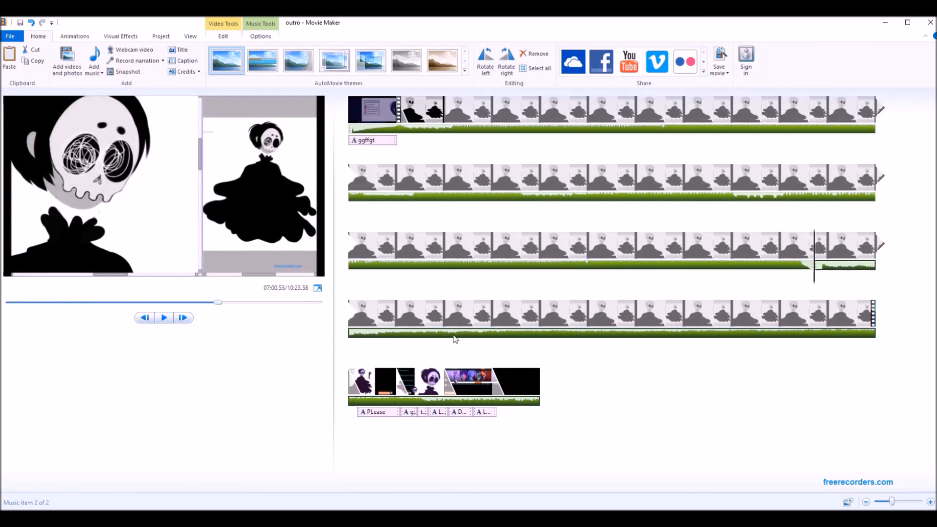
Trim the quiet opening of the first music track by setting its start point at 00:18.97 on the timeline.
{"action": "left_click", "coordinate": [417, 130]}
{"action": "left_click_drag", "start_coordinate": [351, 132], "coordinate": [456, 132]}
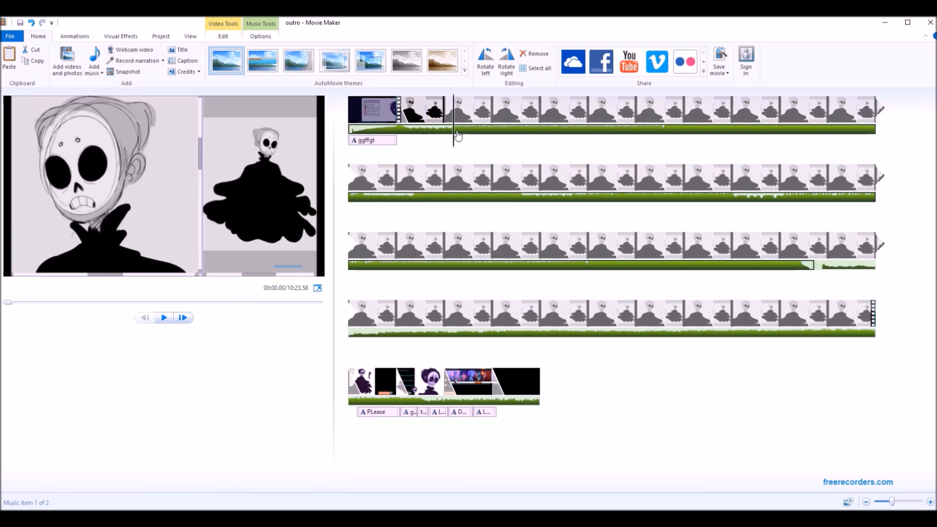
{"action": "right_click", "coordinate": [456, 135]}
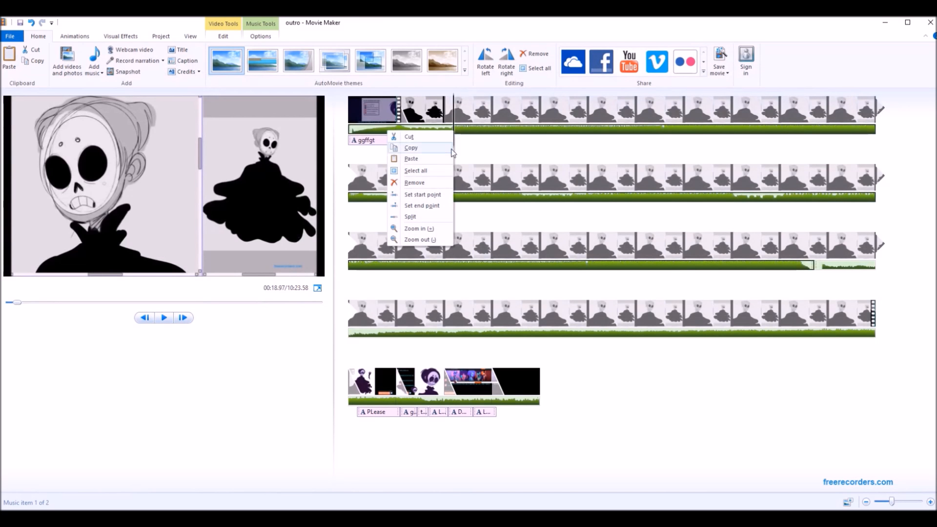
{"action": "left_click", "coordinate": [424, 194]}
Trim the opening of the second music track by setting its start point to 2.67 s.
{"action": "left_click", "coordinate": [464, 332]}
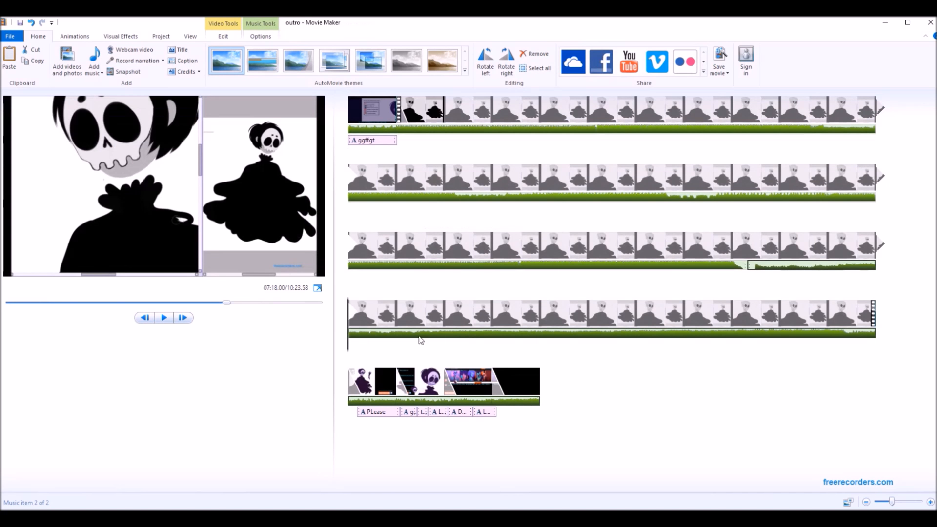
{"action": "left_click_drag", "start_coordinate": [351, 339], "coordinate": [761, 276]}
{"action": "right_click", "coordinate": [760, 274]}
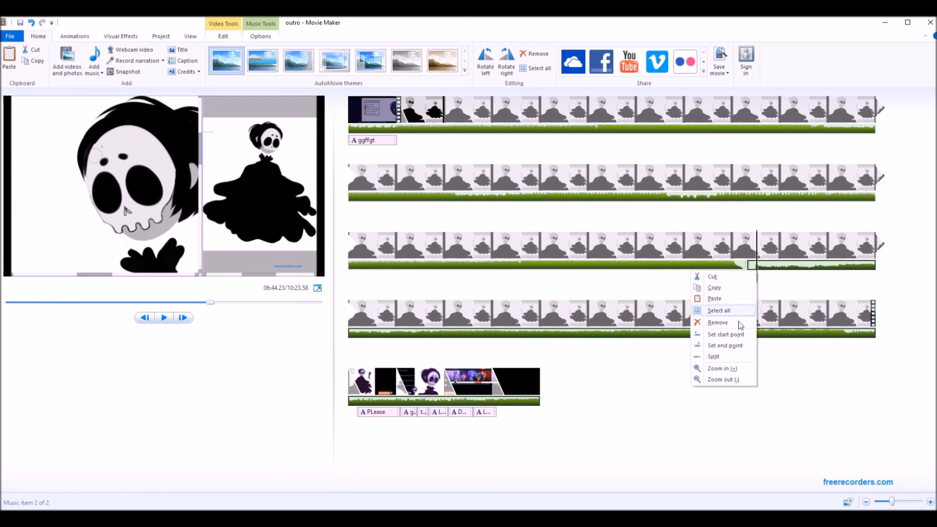
{"action": "left_click", "coordinate": [734, 337]}
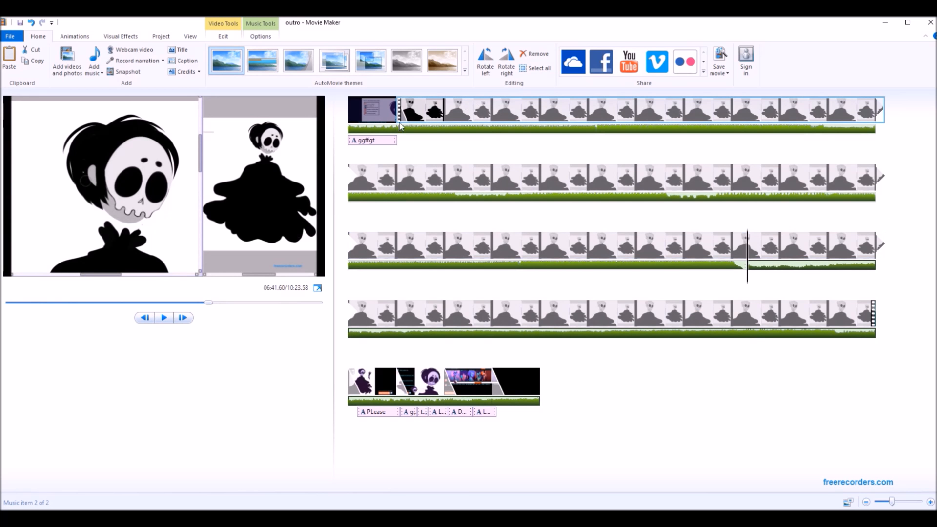
Select both music tracks and set their fade in and fade out to Medium.
{"action": "left_click", "coordinate": [259, 37]}
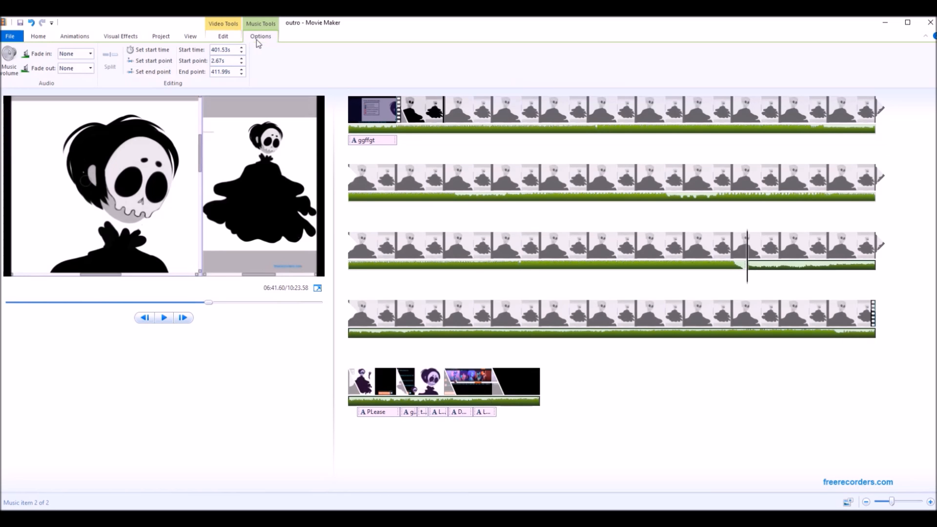
{"action": "left_click", "coordinate": [10, 57]}
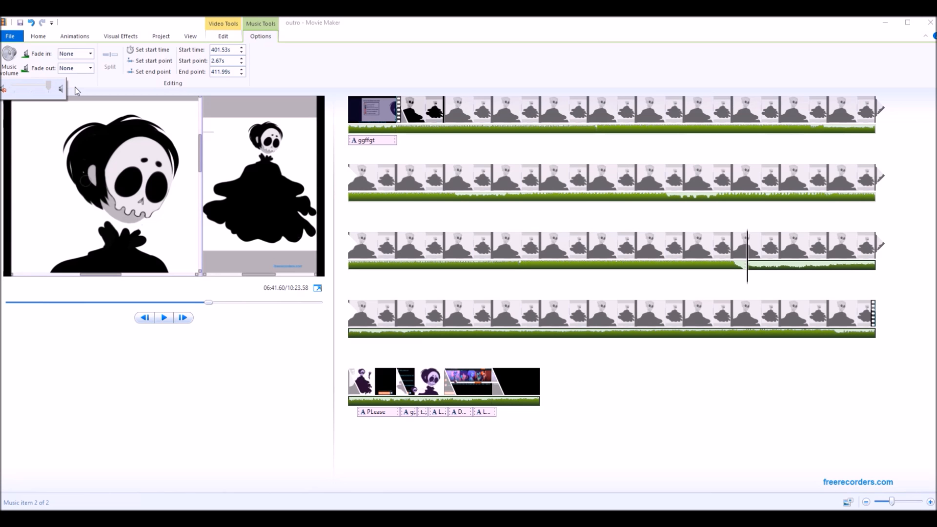
{"action": "left_click", "coordinate": [89, 54]}
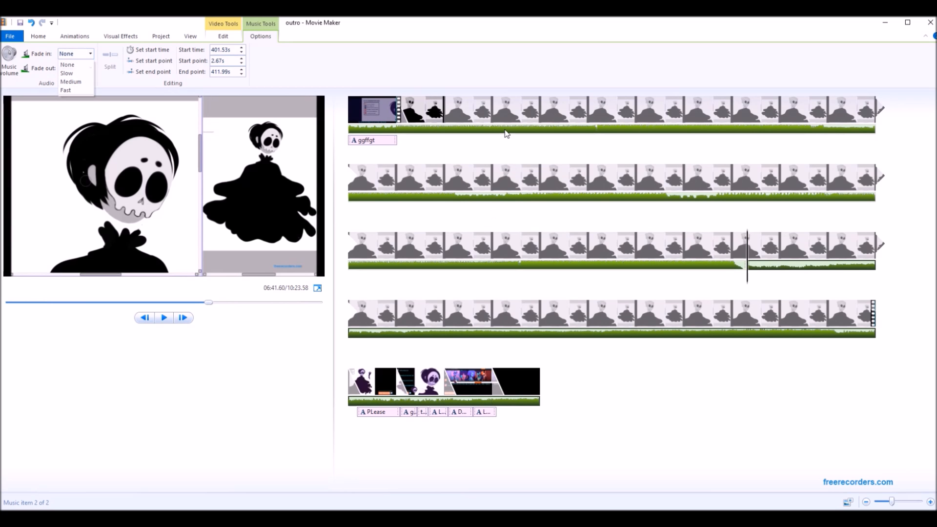
{"action": "left_click", "coordinate": [506, 130]}
{"action": "right_click", "coordinate": [504, 130]}
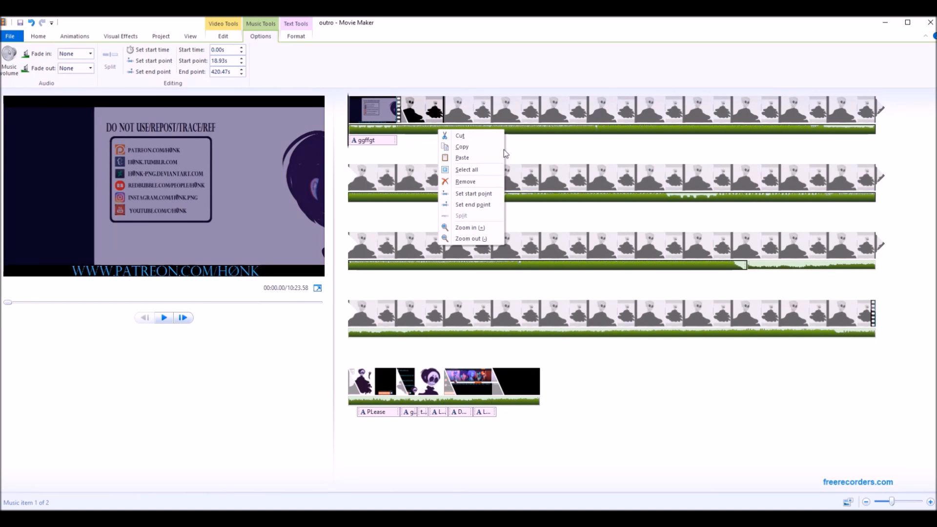
{"action": "left_click", "coordinate": [485, 170]}
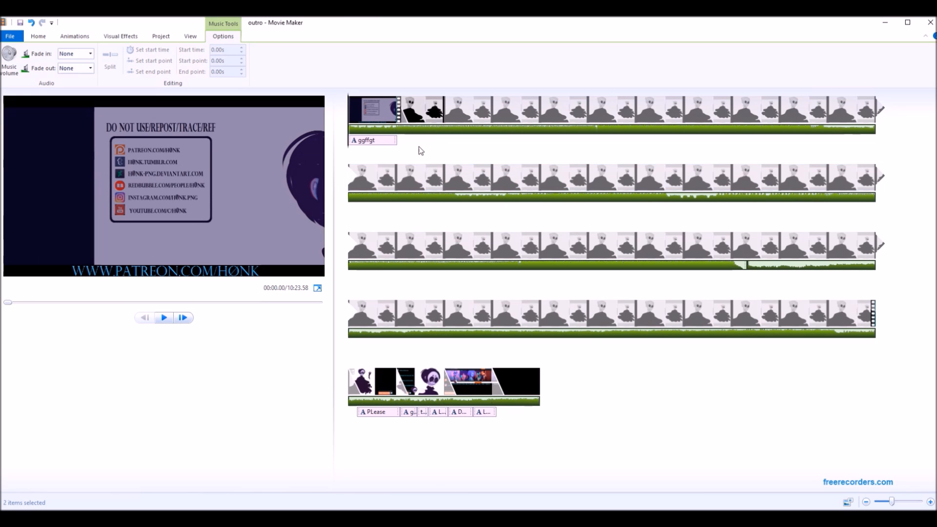
{"action": "left_click", "coordinate": [78, 54]}
{"action": "left_click", "coordinate": [91, 68]}
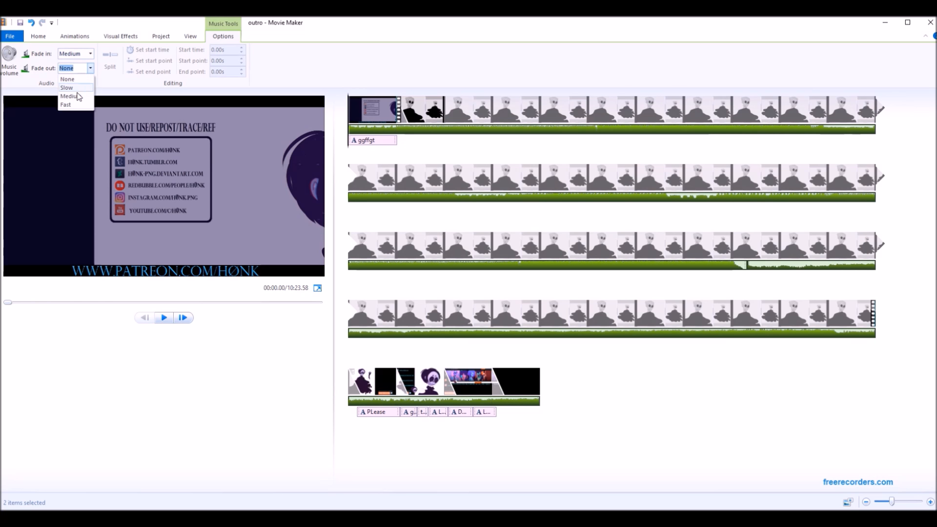
{"action": "left_click", "coordinate": [68, 94]}
Inspect the volume control for both music tracks and the project's audio mix control.
{"action": "left_click", "coordinate": [9, 64]}
{"action": "left_click_drag", "start_coordinate": [30, 87], "coordinate": [83, 87]}
{"action": "left_click", "coordinate": [654, 379]}
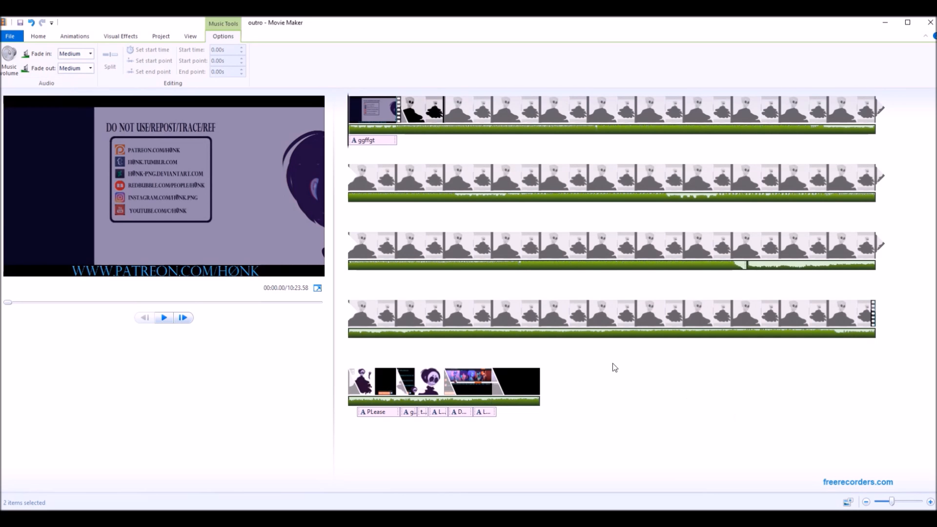
{"action": "left_click", "coordinate": [166, 40]}
{"action": "left_click", "coordinate": [223, 36]}
{"action": "left_click", "coordinate": [6, 77]}
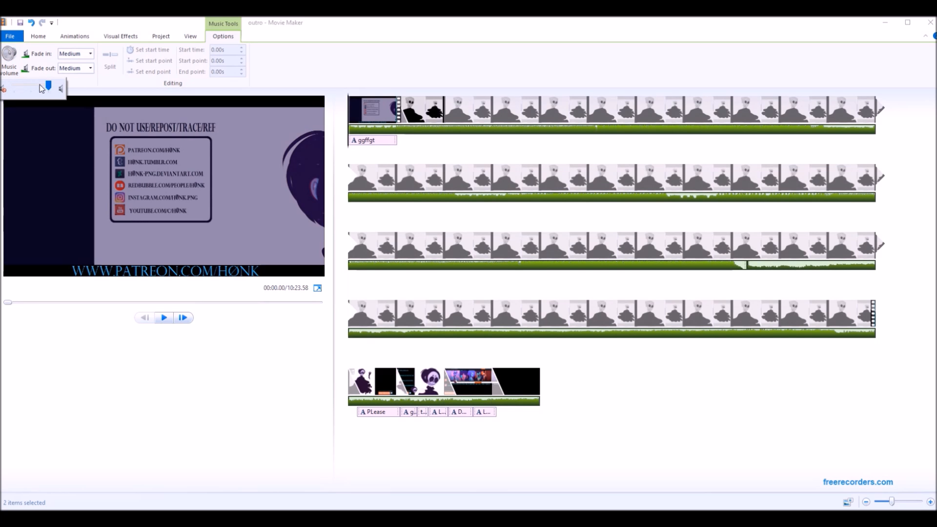
{"action": "left_click_drag", "start_coordinate": [39, 88], "coordinate": [12, 93]}
{"action": "left_click", "coordinate": [167, 40]}
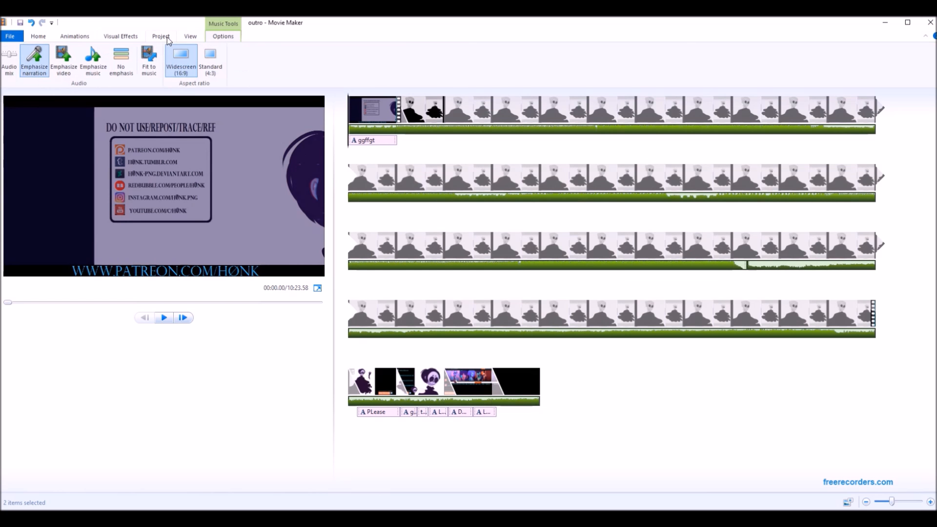
{"action": "left_click", "coordinate": [9, 60]}
{"action": "left_click", "coordinate": [363, 118]}
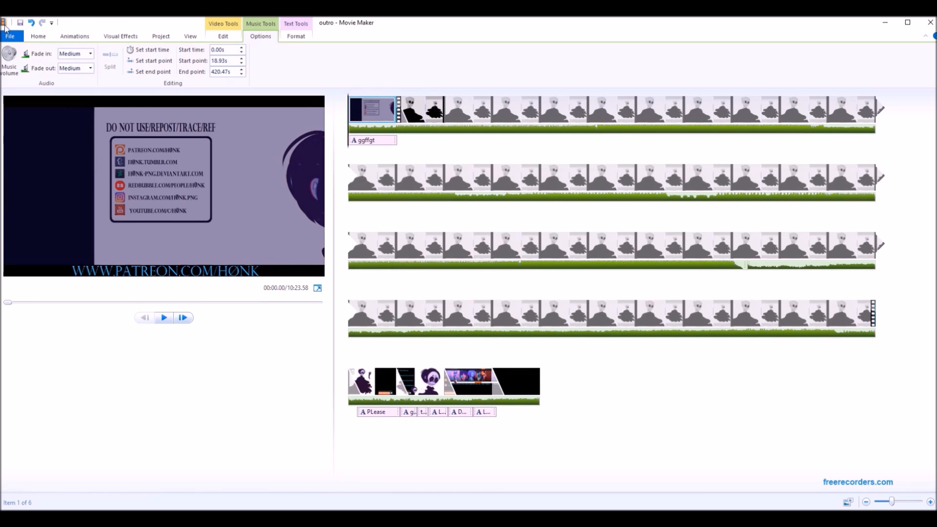
Show the Save movie presets available for exporting the project, and close the list without exporting.
{"action": "left_click", "coordinate": [9, 37]}
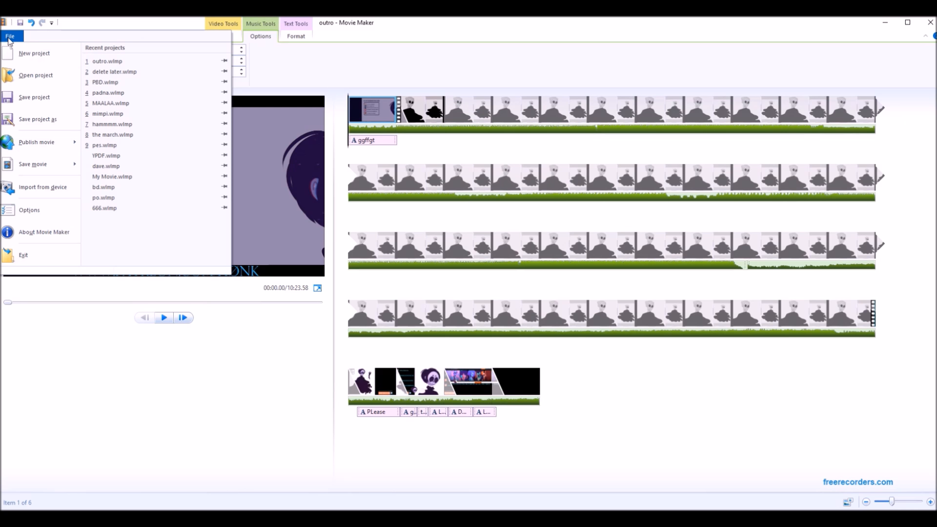
{"action": "mouse_move", "coordinate": [56, 168]}
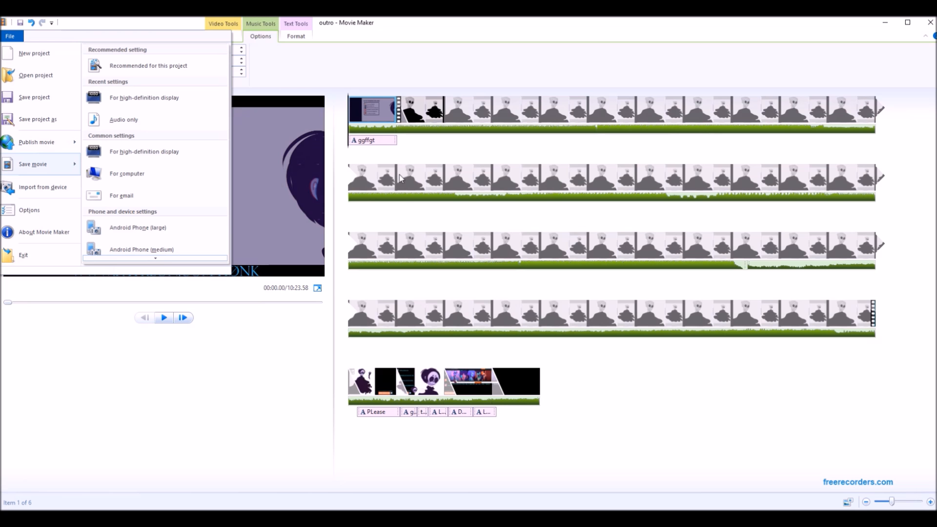
{"action": "left_click", "coordinate": [260, 151]}
{"action": "left_click", "coordinate": [262, 154]}
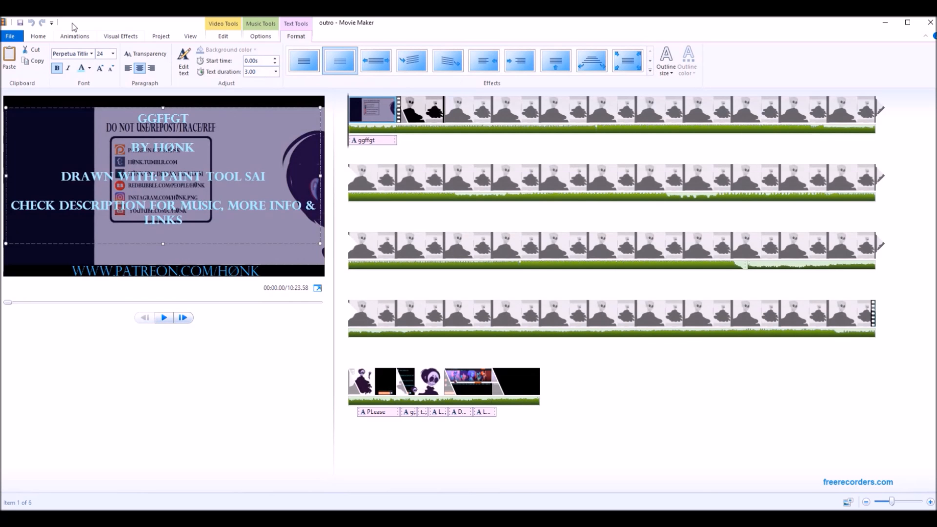
{"action": "left_click", "coordinate": [111, 36]}
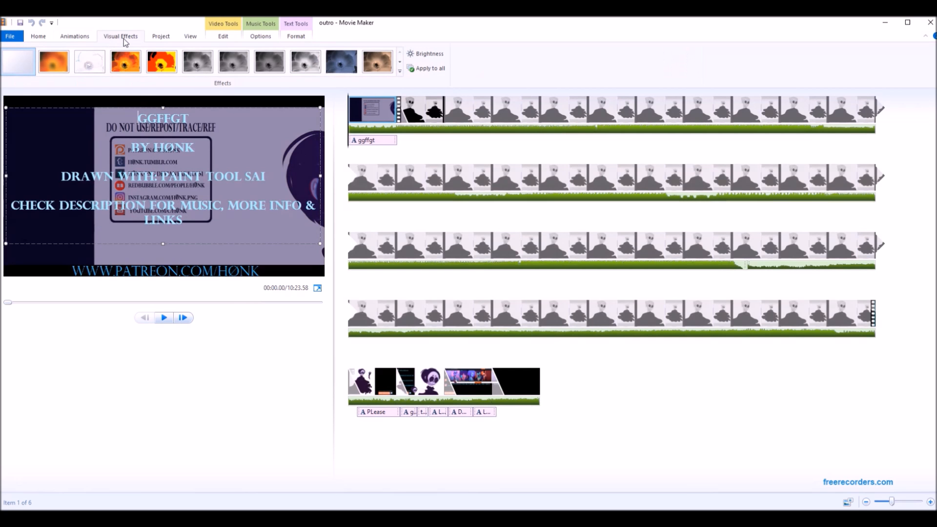
{"action": "left_click", "coordinate": [220, 37]}
{"action": "left_click", "coordinate": [174, 38]}
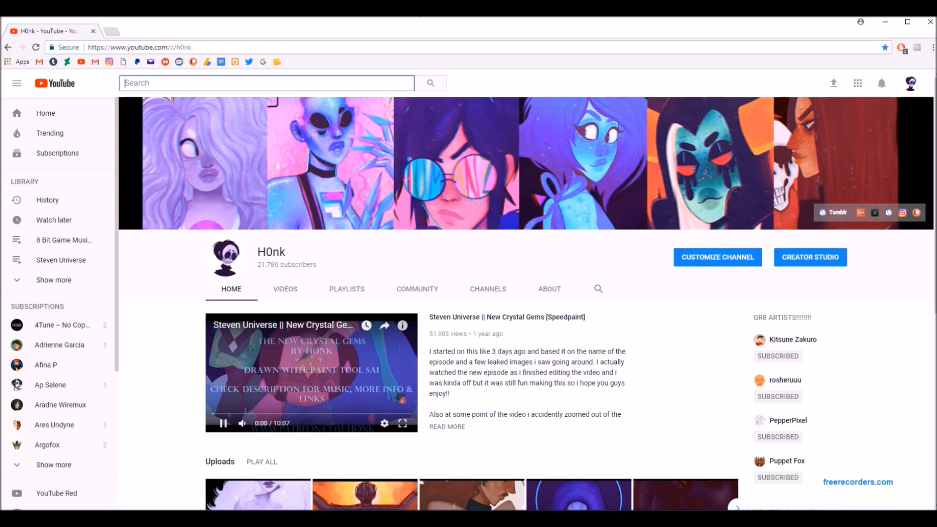
Open the upload page from the YouTube channel and upload the sso video file.
{"action": "left_click", "coordinate": [834, 84]}
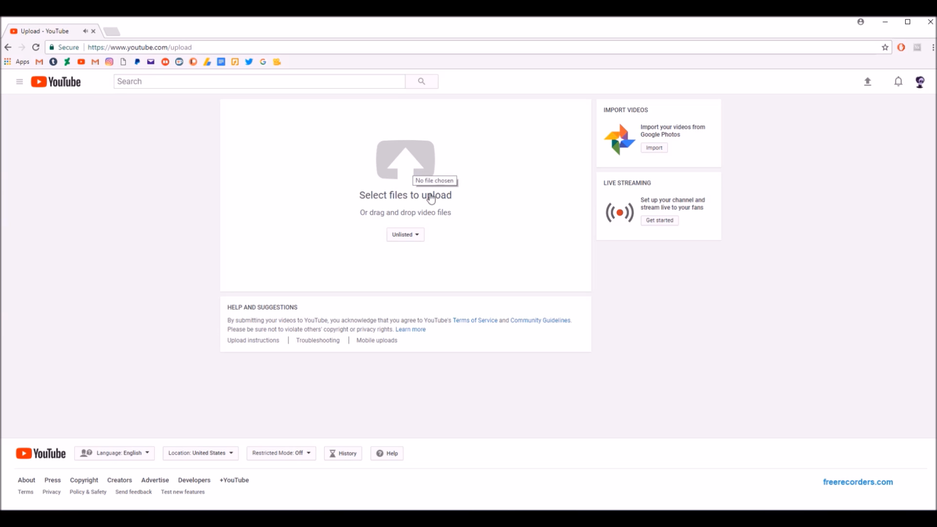
{"action": "left_click", "coordinate": [419, 165]}
{"action": "double_click", "coordinate": [294, 374]}
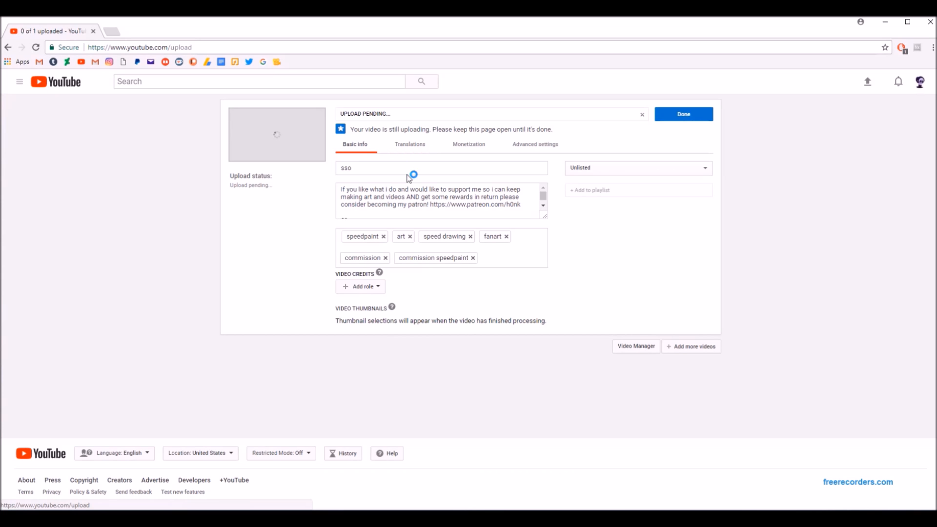
Title the uploading video "ddffgdhghghg" and add the tags "blah", "im" and "so tired".
{"action": "left_click_drag", "start_coordinate": [386, 167], "coordinate": [329, 169]}
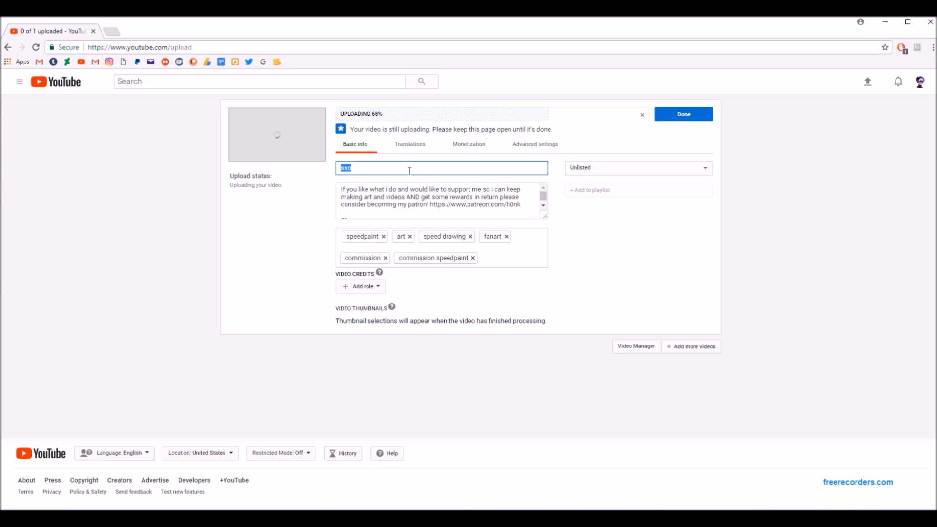
{"action": "type", "text": "ddffgdhghghg"}
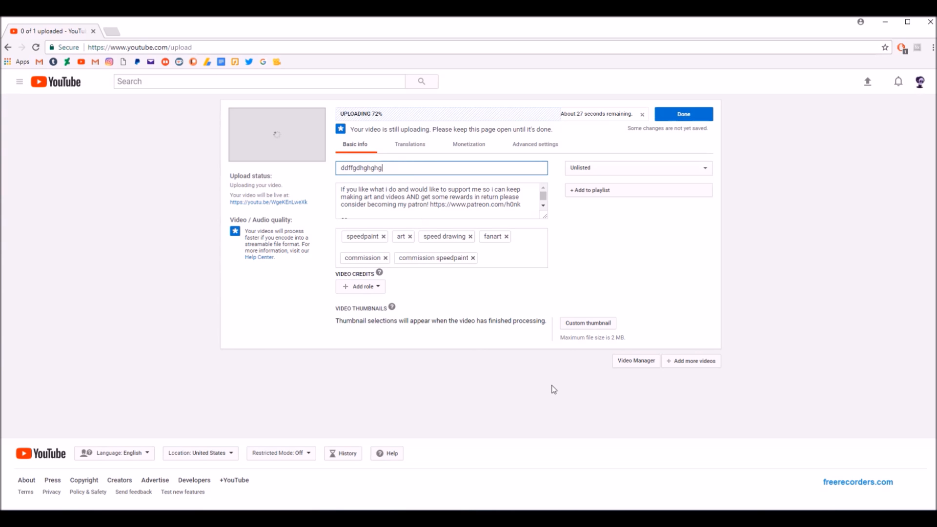
{"action": "left_click", "coordinate": [528, 258]}
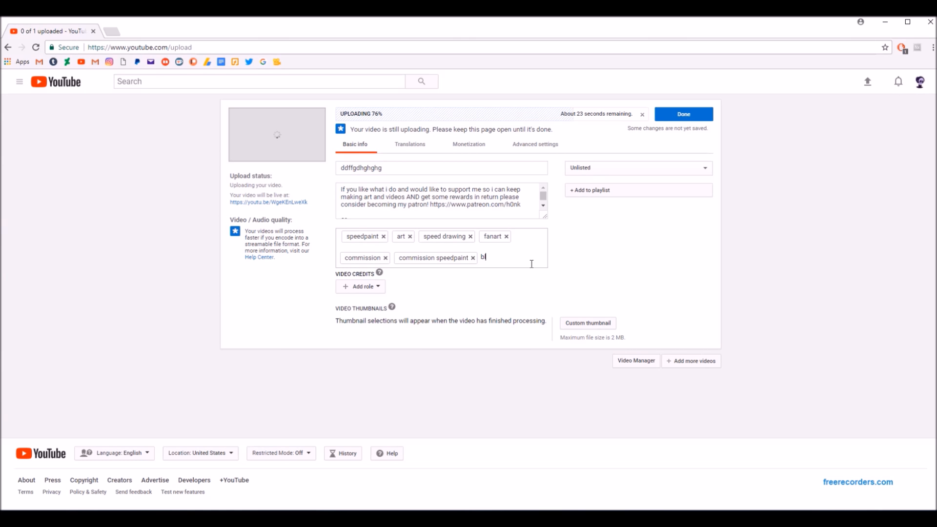
{"action": "type", "text": "blah"}
{"action": "key", "text": "Return"}
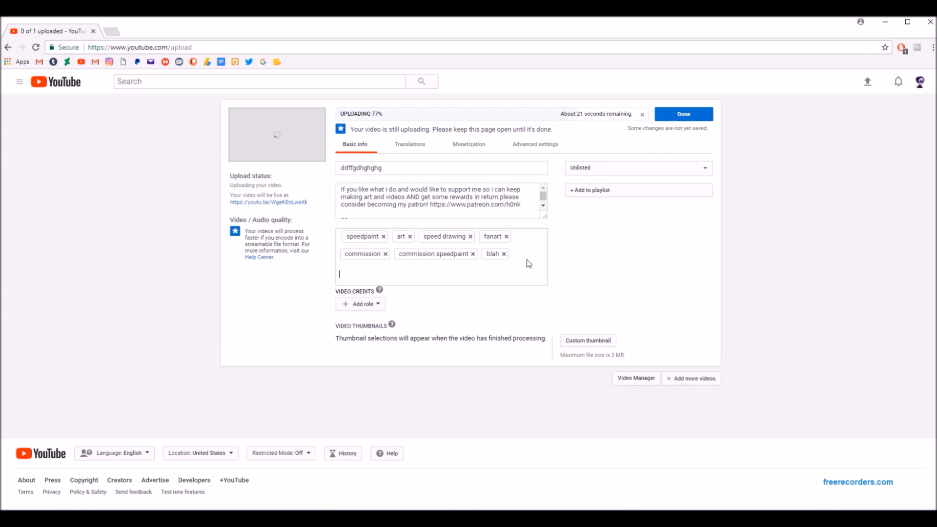
{"action": "type", "text": "im"}
{"action": "key", "text": "Return"}
{"action": "type", "text": "so tired"}
{"action": "key", "text": "Return"}
Enlarge the video's description box so that its full text can be read.
{"action": "left_click", "coordinate": [544, 215]}
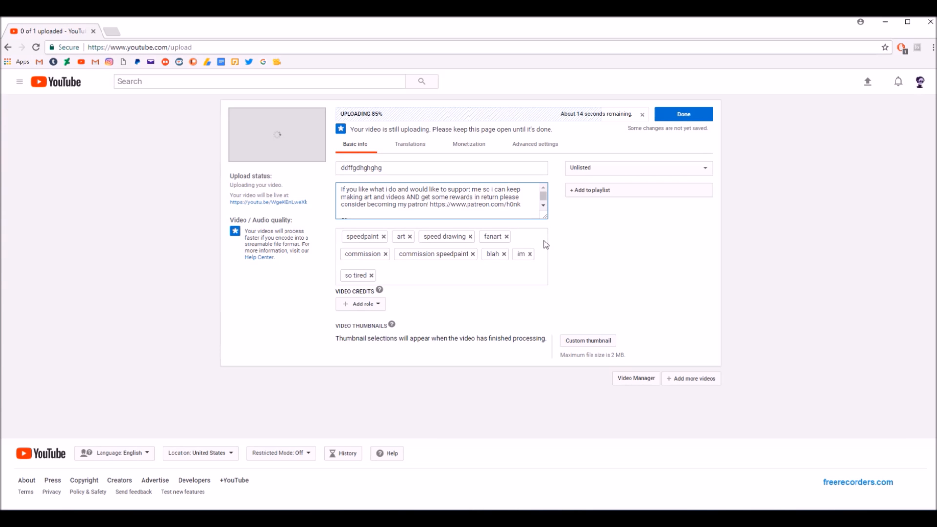
{"action": "left_click_drag", "start_coordinate": [546, 217], "coordinate": [546, 456]}
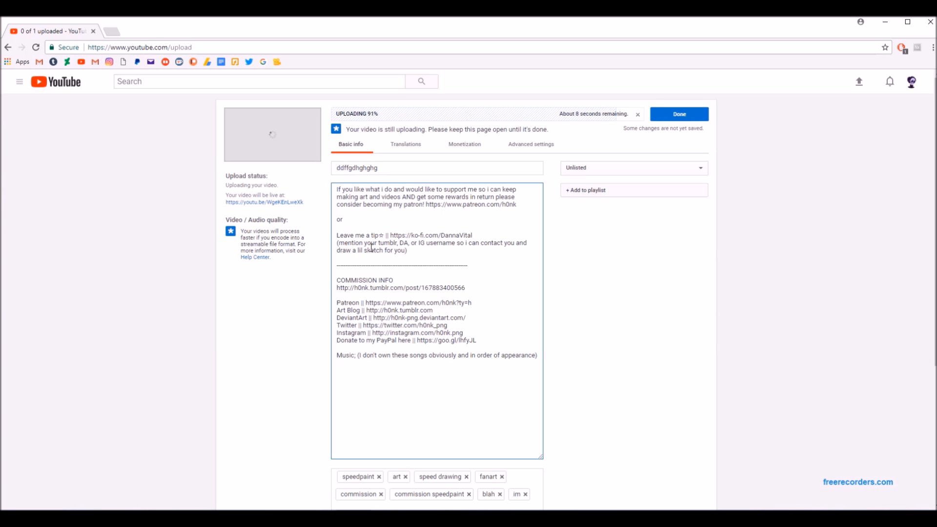
{"action": "scroll", "coordinate": [376, 209], "scroll_direction": "down", "scroll_amount": 2}
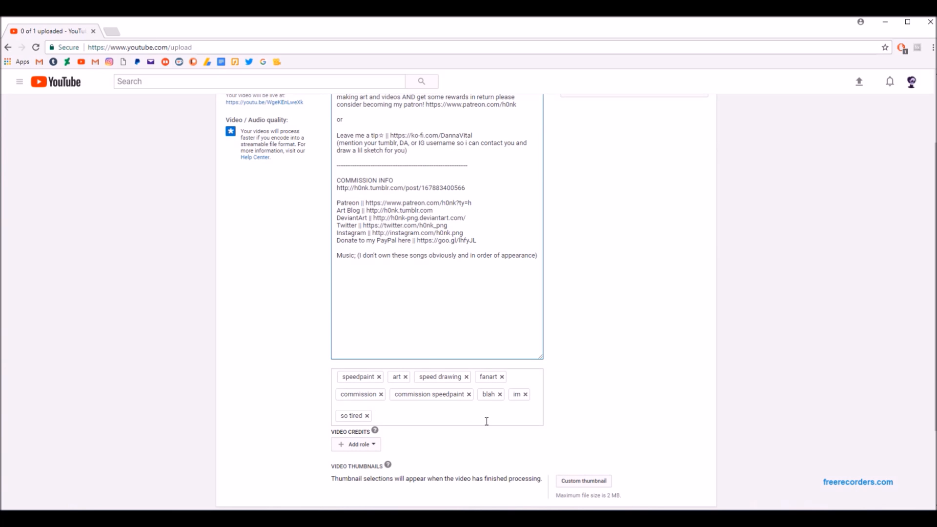
Upload xx.png from the Desktop as the video's custom thumbnail.
{"action": "scroll", "coordinate": [485, 397], "scroll_direction": "down", "scroll_amount": 2}
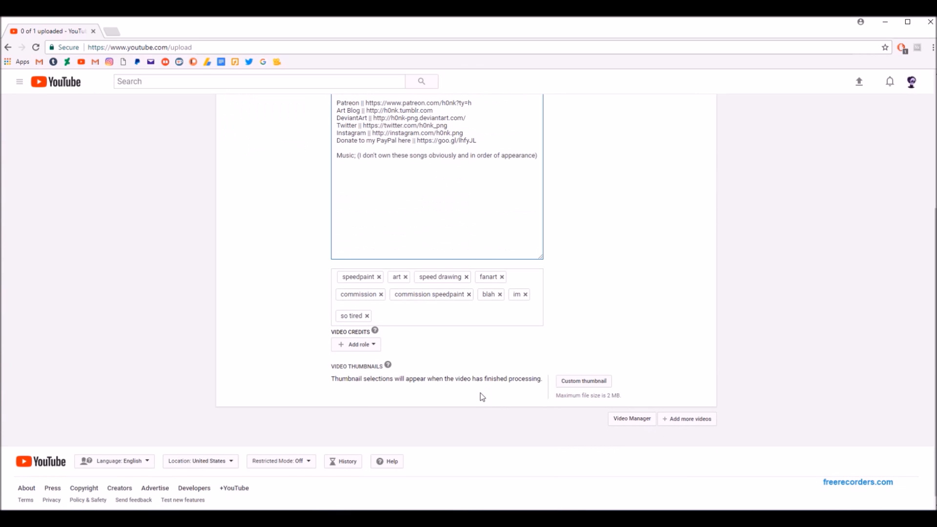
{"action": "left_click", "coordinate": [604, 383]}
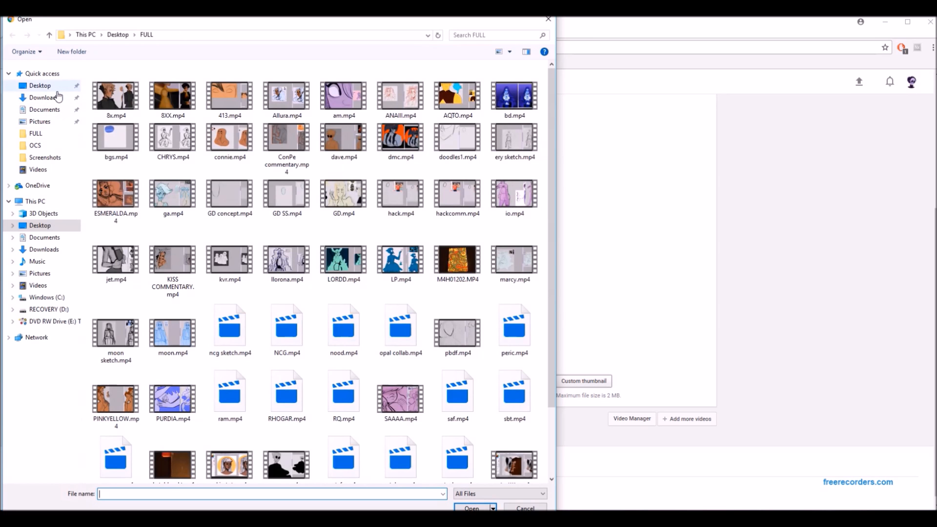
{"action": "left_click", "coordinate": [52, 86]}
{"action": "double_click", "coordinate": [462, 154]}
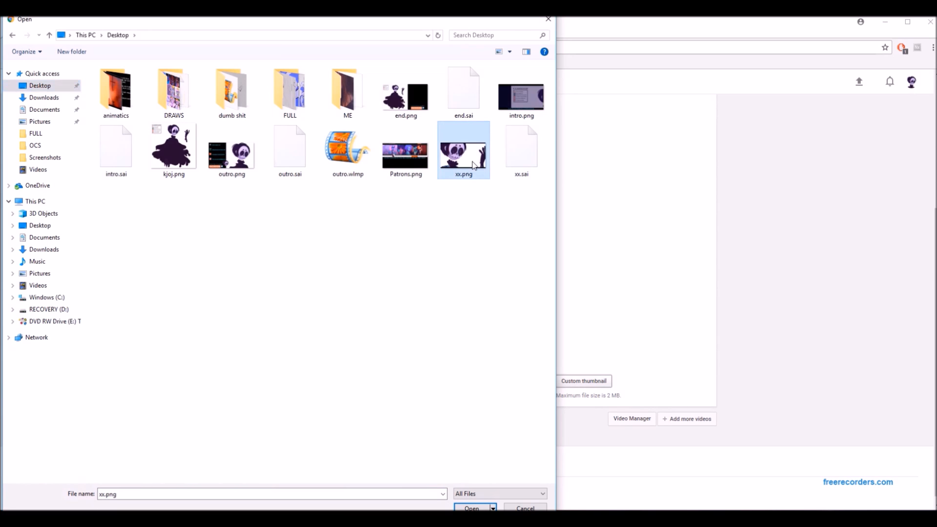
{"action": "scroll", "coordinate": [579, 322], "scroll_direction": "down", "scroll_amount": 4}
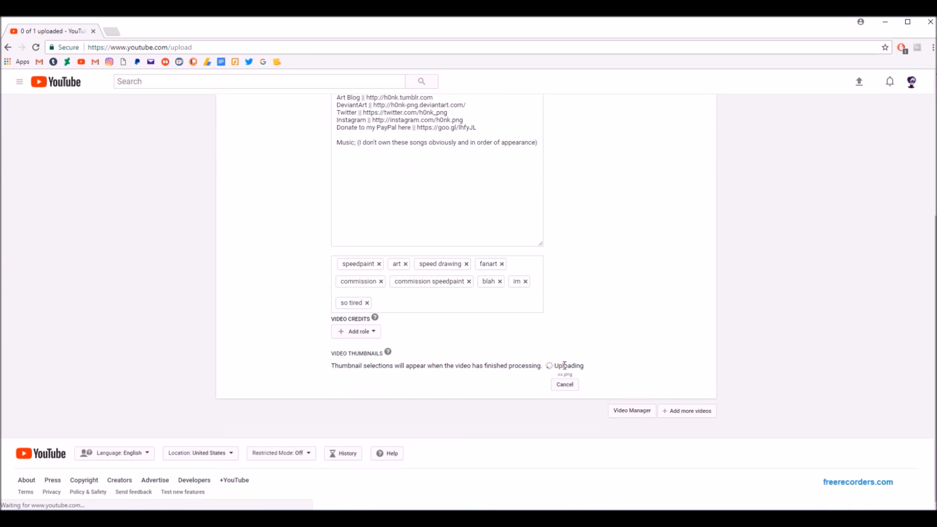
Switch to PaintTool SAI to show the xx.png thumbnail image, and return to the YouTube upload page.
{"action": "left_click", "coordinate": [375, 517]}
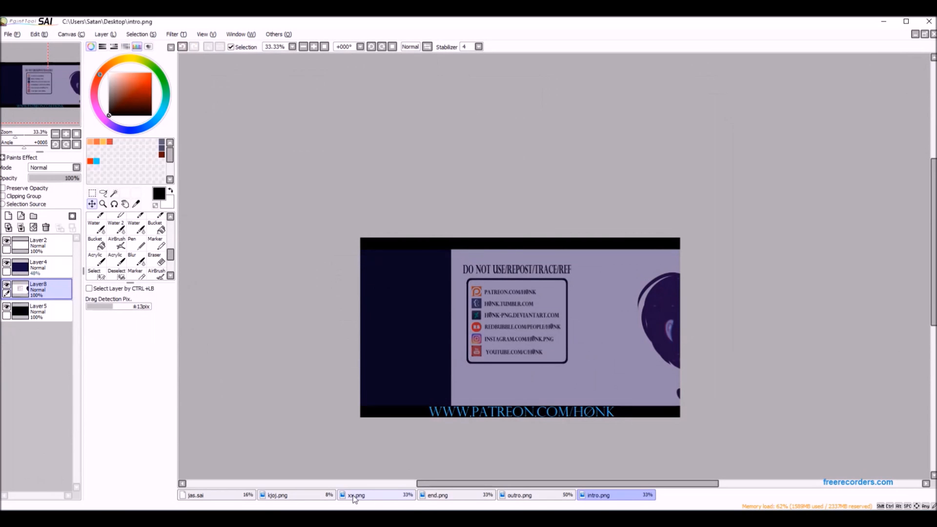
{"action": "left_click", "coordinate": [367, 497]}
{"action": "left_click", "coordinate": [378, 518]}
{"action": "scroll", "coordinate": [601, 400], "scroll_direction": "up", "scroll_amount": 4}
{"action": "scroll", "coordinate": [678, 358], "scroll_direction": "down", "scroll_amount": 4}
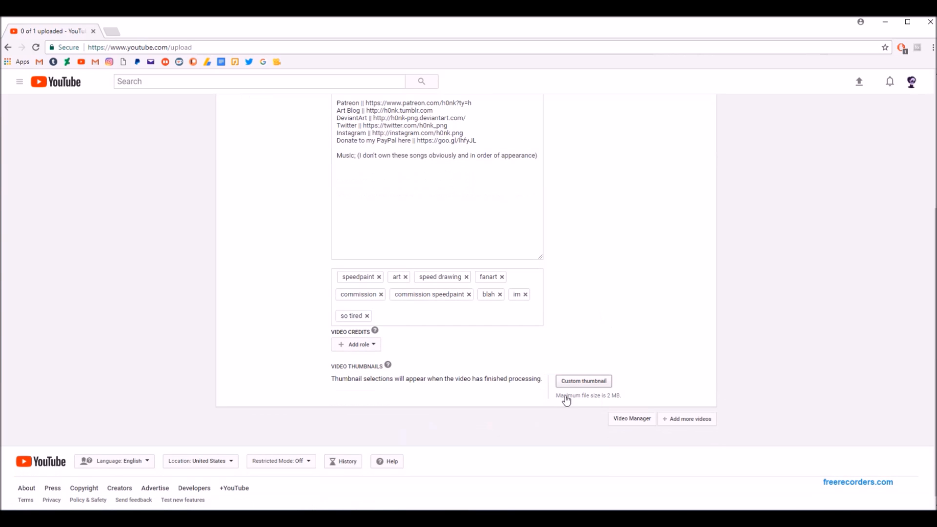
Open the channel's upload defaults in Creator Studio.
{"action": "scroll", "coordinate": [591, 337], "scroll_direction": "up", "scroll_amount": 4}
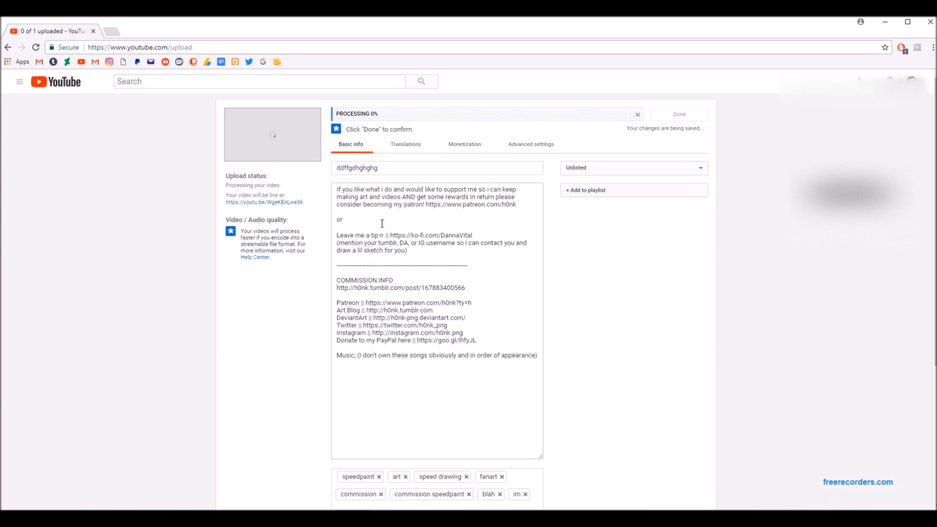
{"action": "left_click", "coordinate": [911, 80]}
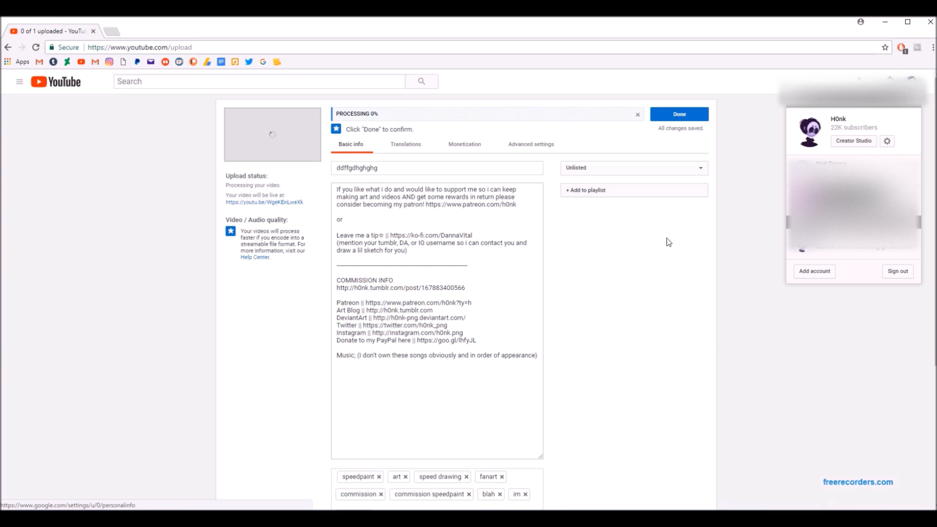
{"action": "left_click", "coordinate": [859, 142]}
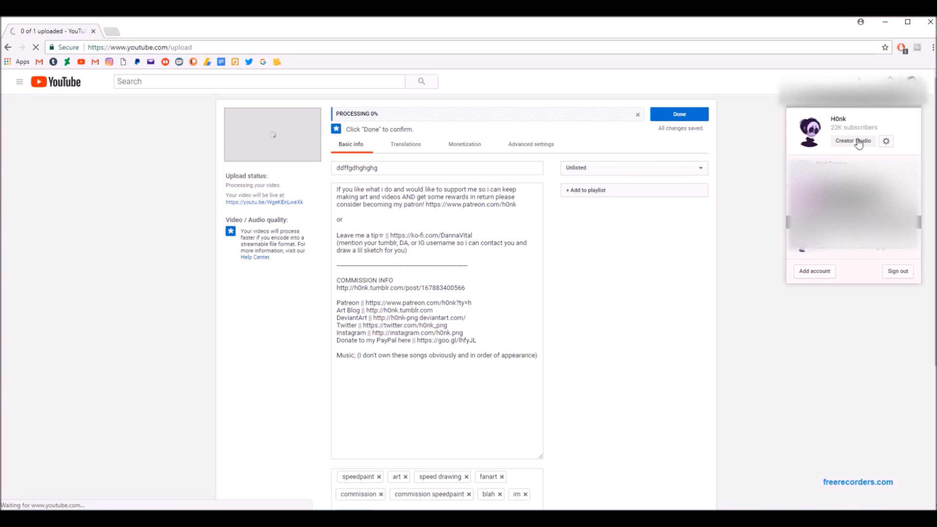
{"action": "left_click", "coordinate": [165, 238]}
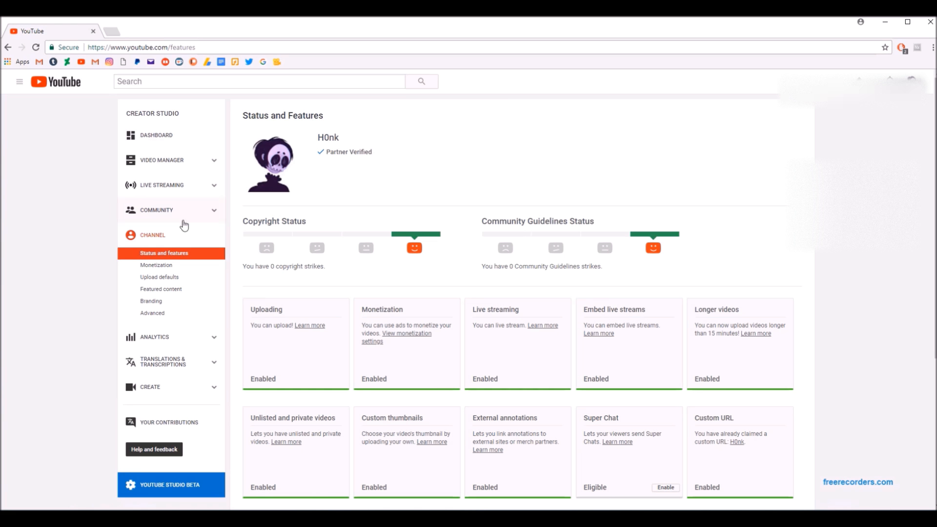
{"action": "left_click", "coordinate": [155, 280]}
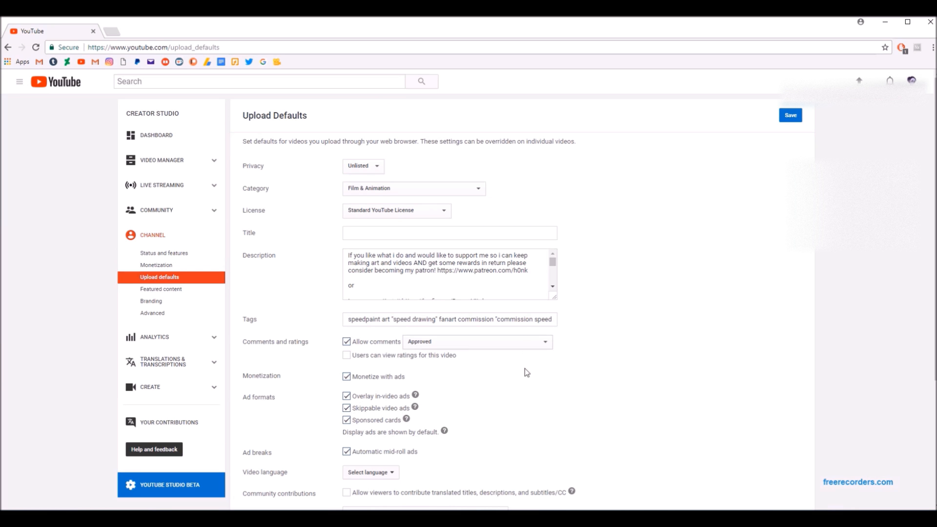
Enlarge the default description box and review the upload defaults, from privacy and description to tags, monetization and video statistics.
{"action": "left_click", "coordinate": [552, 296]}
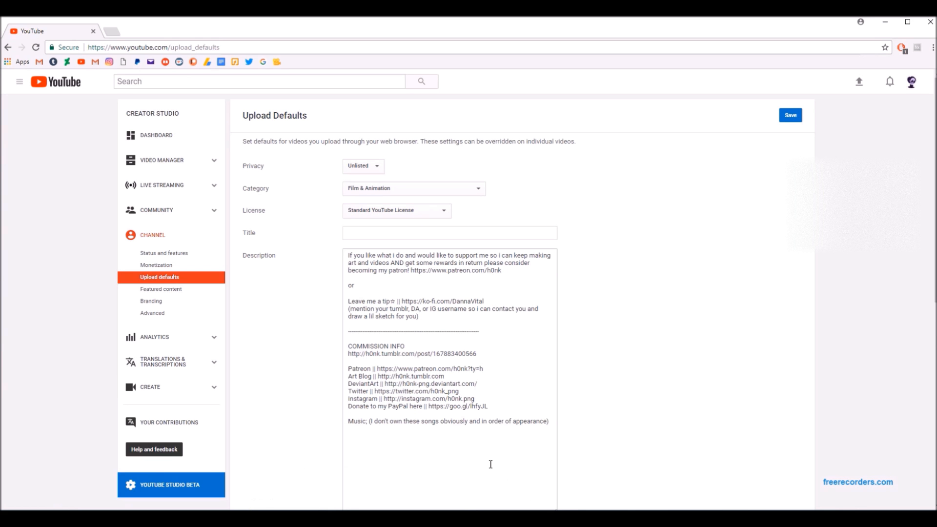
{"action": "scroll", "coordinate": [460, 424], "scroll_direction": "down", "scroll_amount": 3}
{"action": "scroll", "coordinate": [495, 364], "scroll_direction": "up", "scroll_amount": 2}
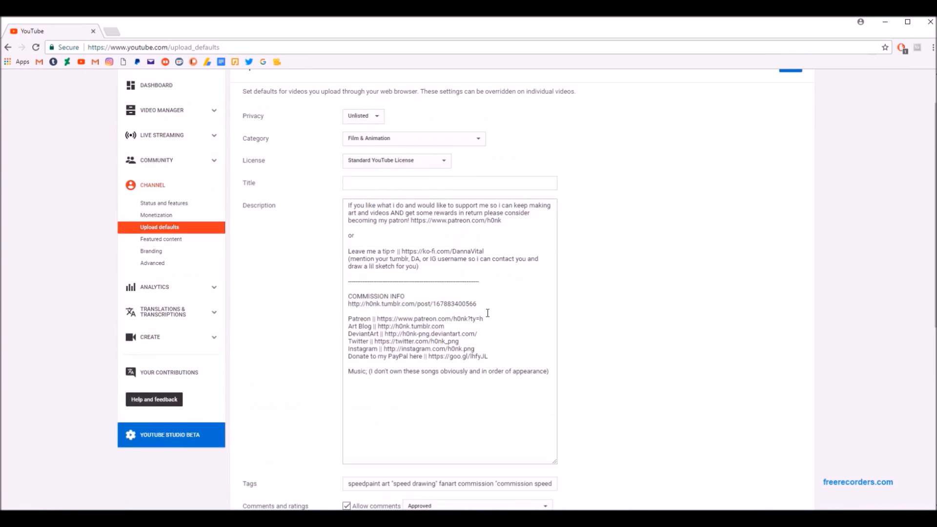
{"action": "scroll", "coordinate": [701, 312], "scroll_direction": "up", "scroll_amount": 1}
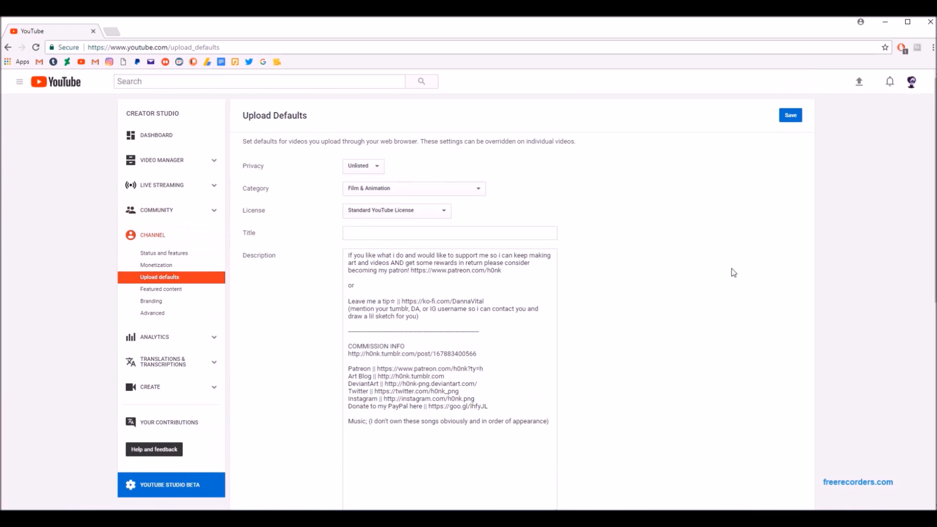
{"action": "scroll", "coordinate": [701, 324], "scroll_direction": "down", "scroll_amount": 2}
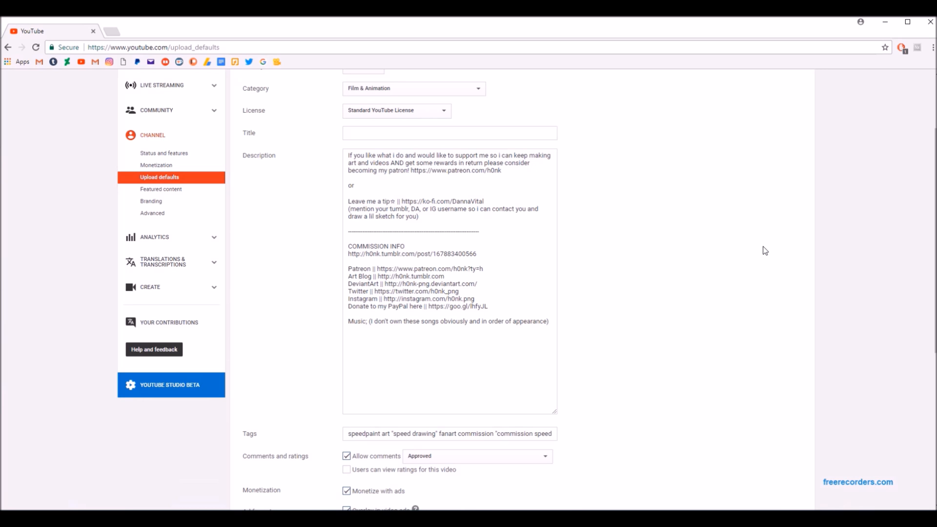
{"action": "scroll", "coordinate": [600, 410], "scroll_direction": "down", "scroll_amount": 2}
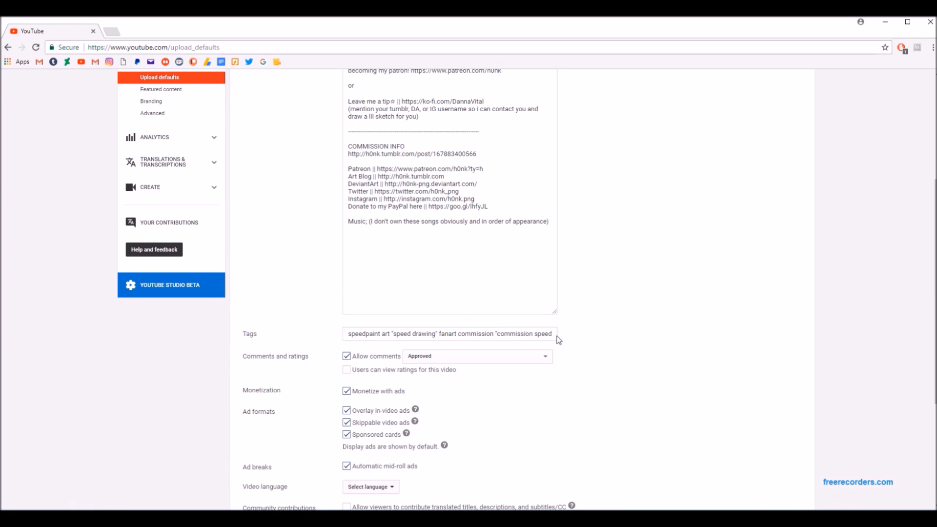
{"action": "scroll", "coordinate": [435, 468], "scroll_direction": "down", "scroll_amount": 3}
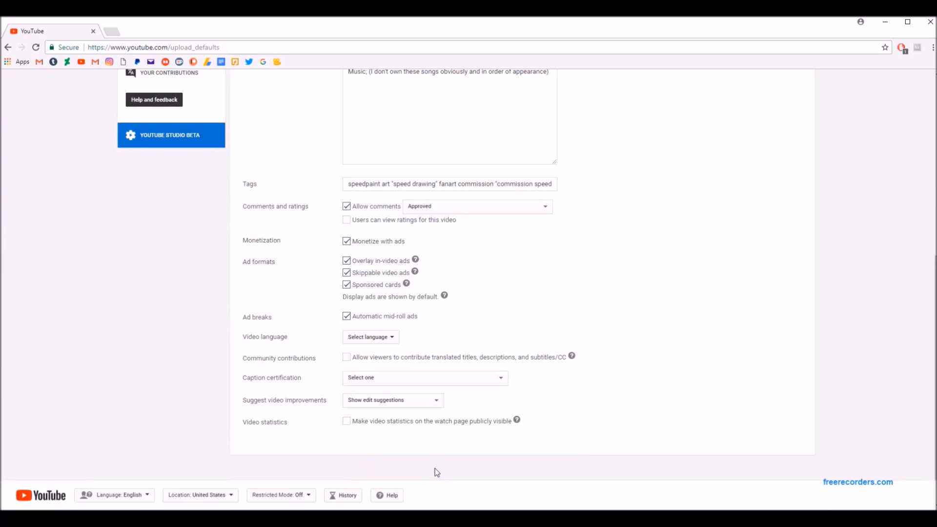
{"action": "scroll", "coordinate": [434, 468], "scroll_direction": "up", "scroll_amount": 5}
{"action": "scroll", "coordinate": [434, 461], "scroll_direction": "up", "scroll_amount": 2}
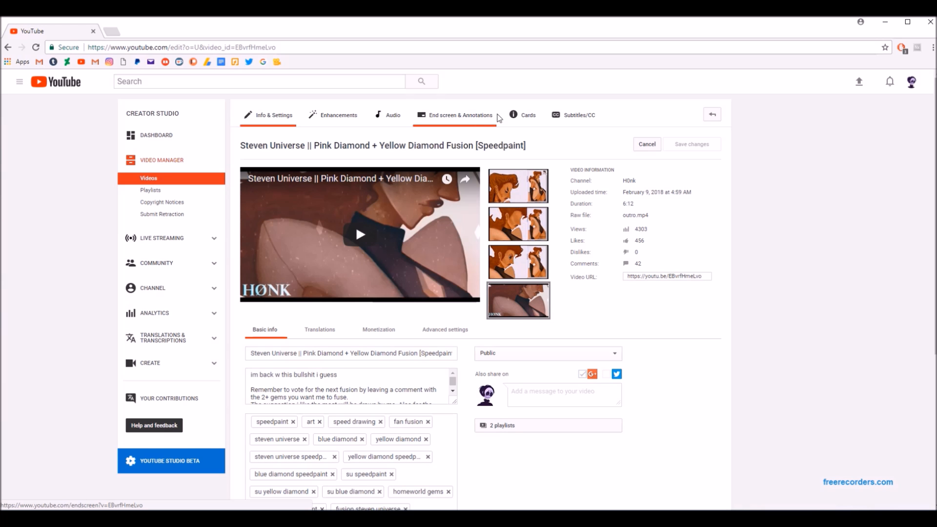
Examine the monetization settings and ad formats of the Pink Diamond + Yellow Diamond Fusion video.
{"action": "left_click", "coordinate": [388, 330]}
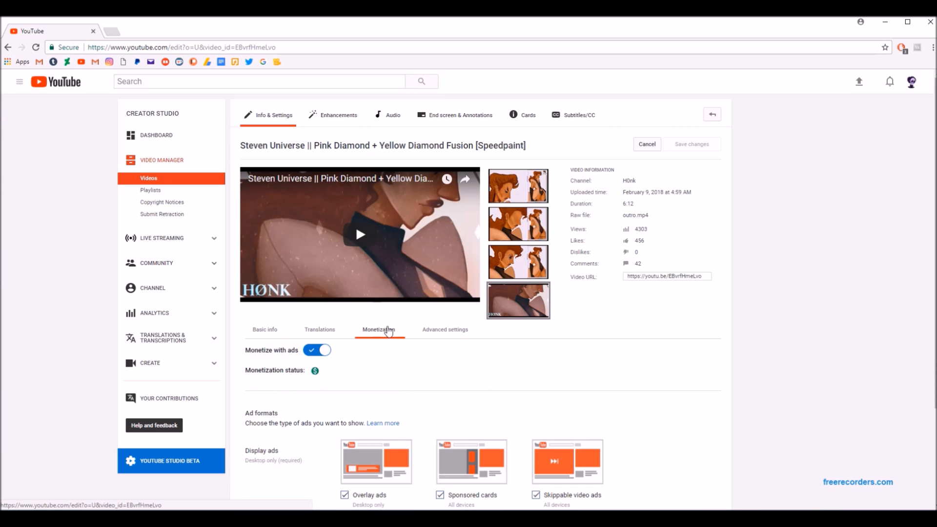
{"action": "scroll", "coordinate": [371, 337], "scroll_direction": "down", "scroll_amount": 3}
{"action": "scroll", "coordinate": [322, 341], "scroll_direction": "up", "scroll_amount": 2}
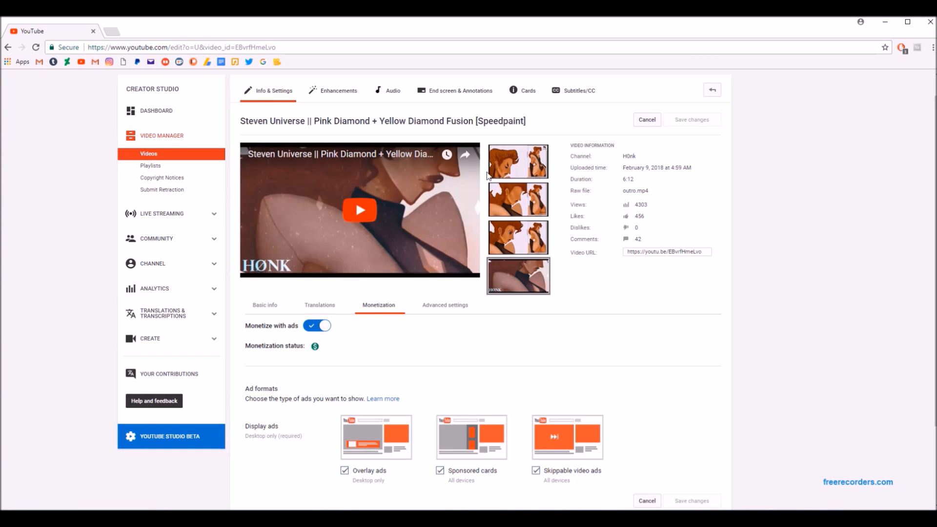
{"action": "scroll", "coordinate": [529, 400], "scroll_direction": "up", "scroll_amount": 1}
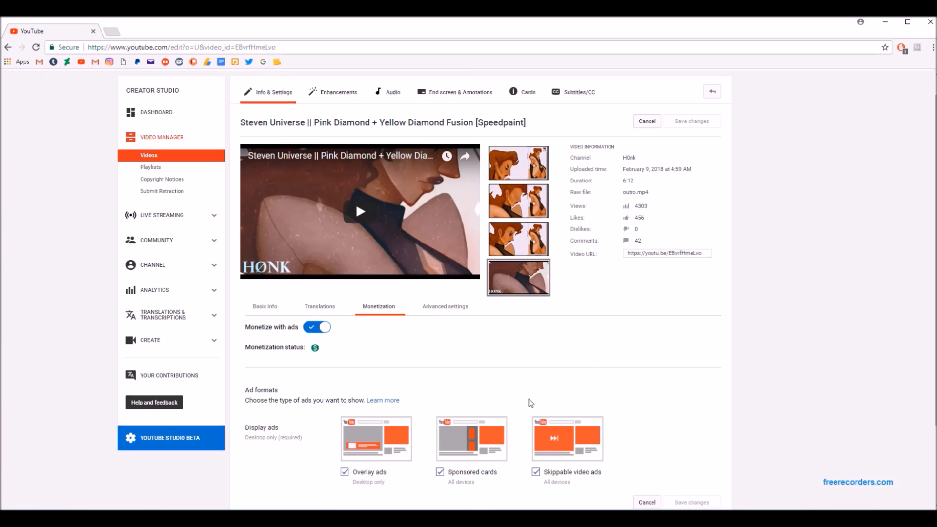
{"action": "scroll", "coordinate": [530, 402], "scroll_direction": "up", "scroll_amount": 1}
Open the video's end screen editor and remove the Subscribe element.
{"action": "left_click", "coordinate": [478, 117]}
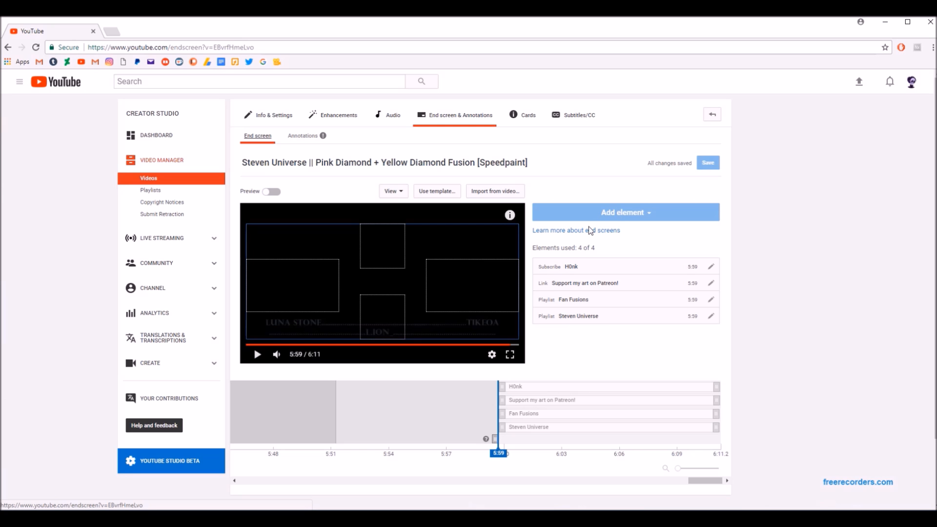
{"action": "left_click", "coordinate": [711, 266]}
{"action": "left_click", "coordinate": [503, 308]}
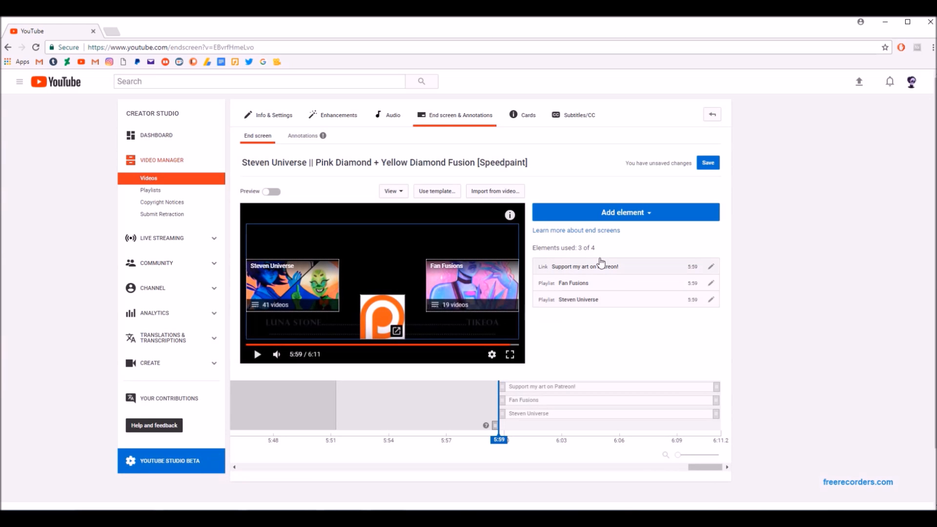
Add a Subscribe element to the end screen and place it at the upper centre of the frame, above the Patreon link.
{"action": "left_click", "coordinate": [629, 215]}
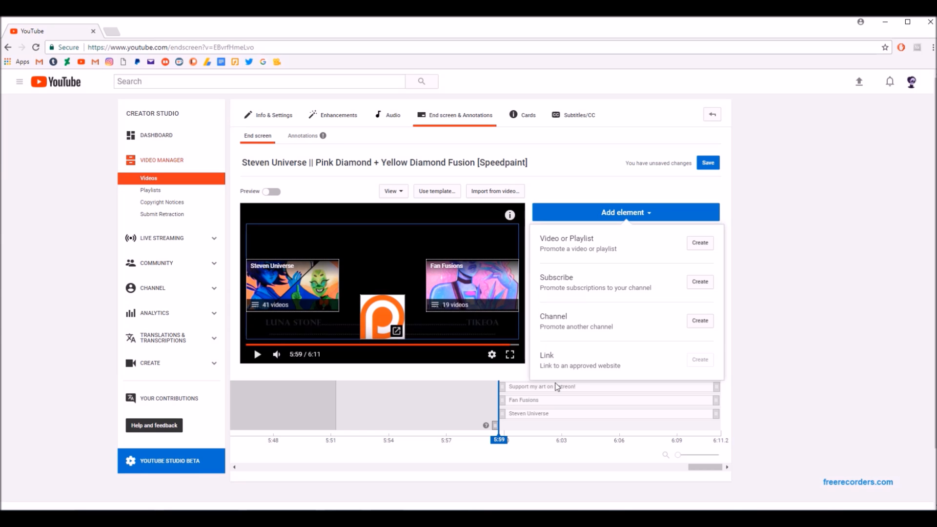
{"action": "left_click", "coordinate": [700, 282]}
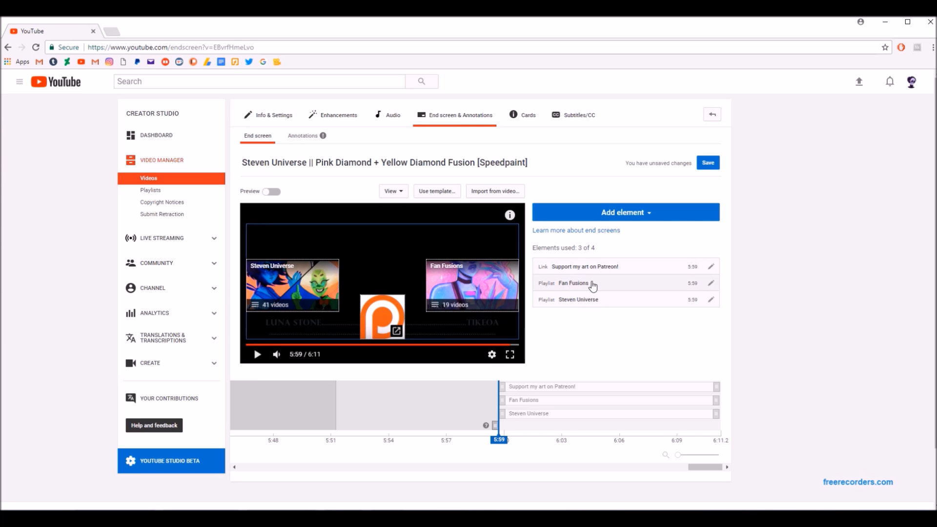
{"action": "left_click_drag", "start_coordinate": [405, 254], "coordinate": [387, 244]}
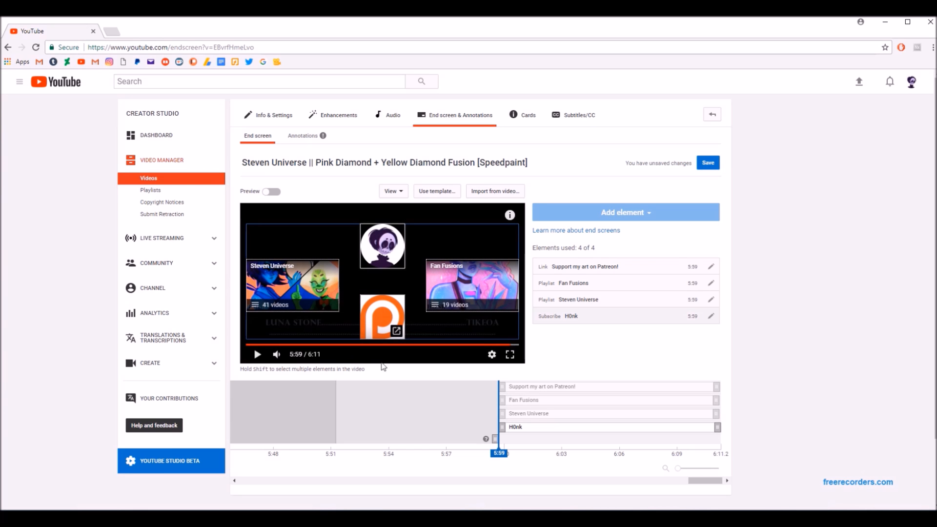
Show the list of own videos an end screen can be imported from, and close it without importing.
{"action": "left_click", "coordinate": [507, 191]}
{"action": "left_click", "coordinate": [471, 217]}
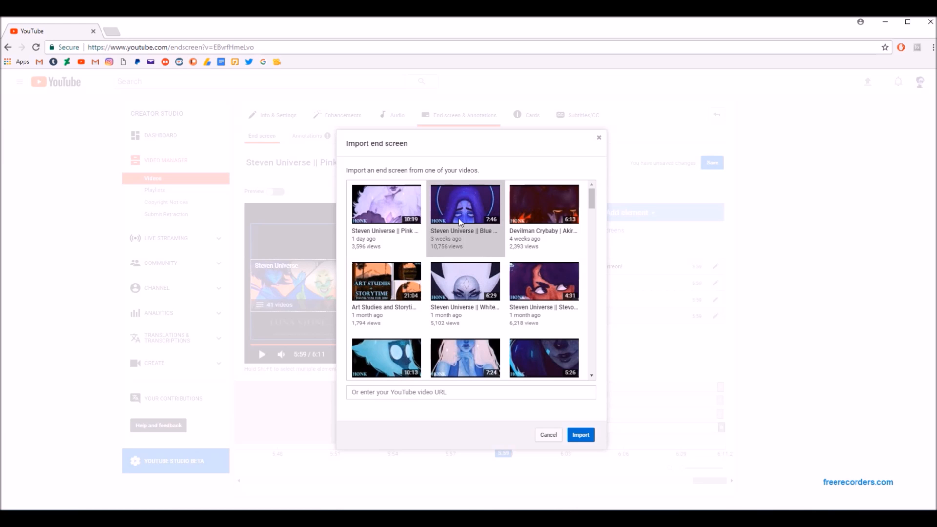
{"action": "left_click", "coordinate": [598, 137]}
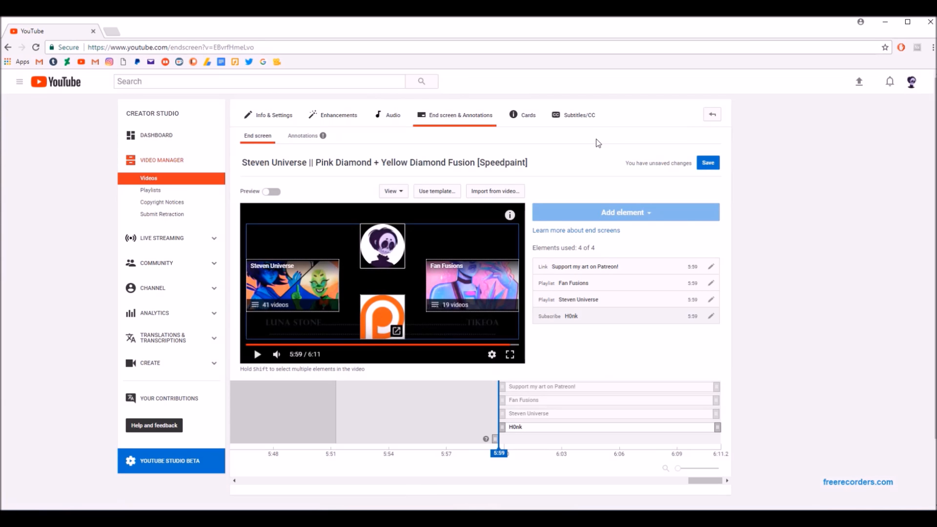
Leave the end screen without saving its changes, and show the card types that can be added to the video.
{"action": "left_click", "coordinate": [515, 119]}
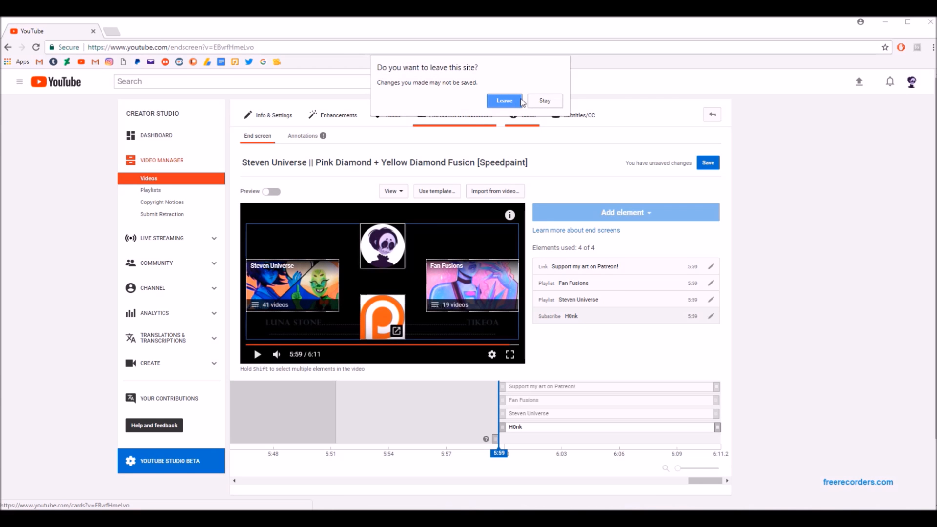
{"action": "left_click", "coordinate": [503, 101]}
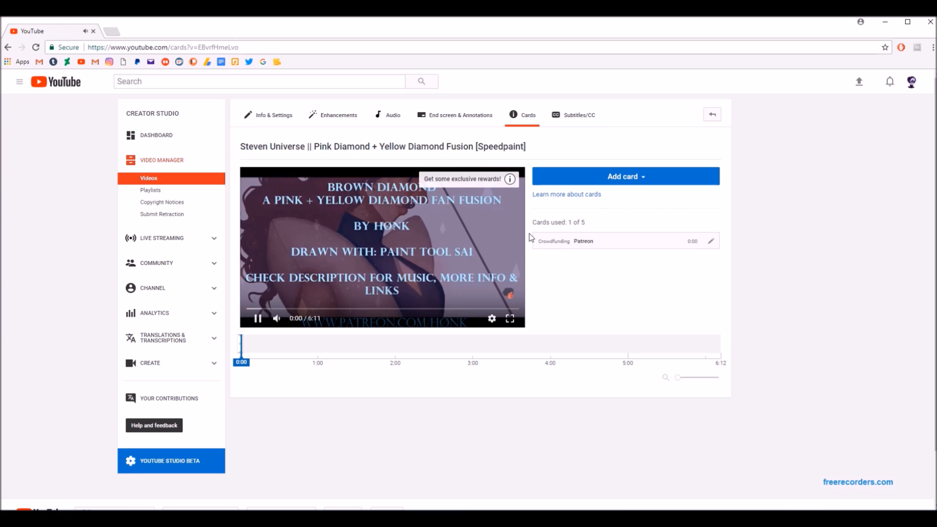
{"action": "left_click", "coordinate": [645, 176]}
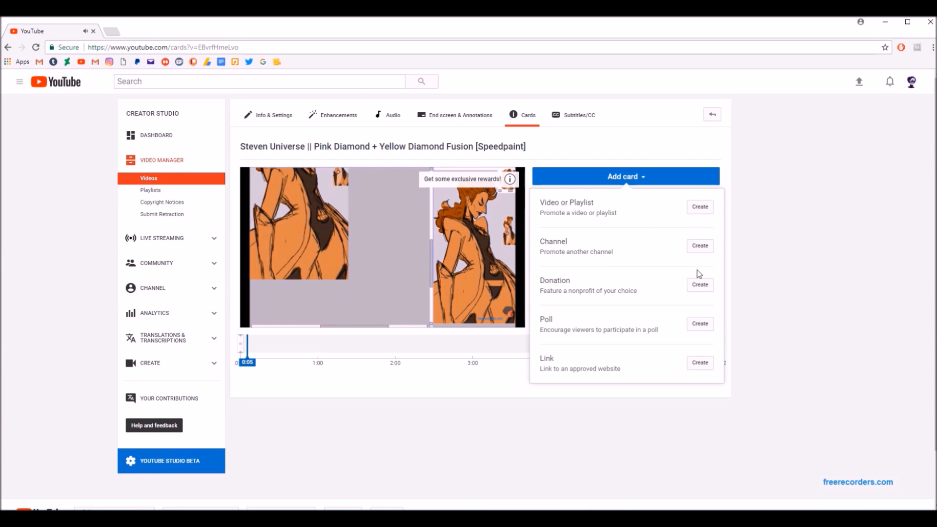
{"action": "left_click", "coordinate": [574, 416]}
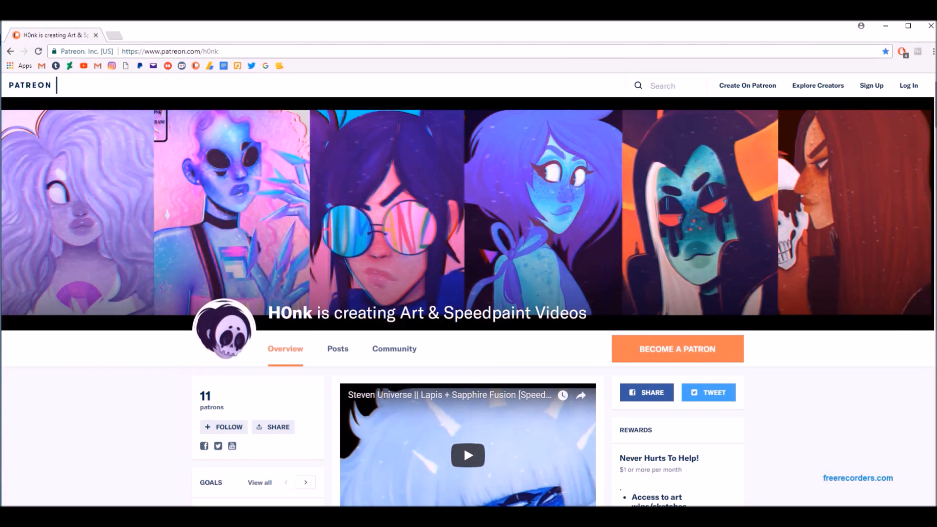
Look through the H0nk Patreon page, covering the introduction, reward tiers and recent patron-only posts down to the end of the page.
{"action": "scroll", "coordinate": [468, 302], "scroll_direction": "down", "scroll_amount": 7}
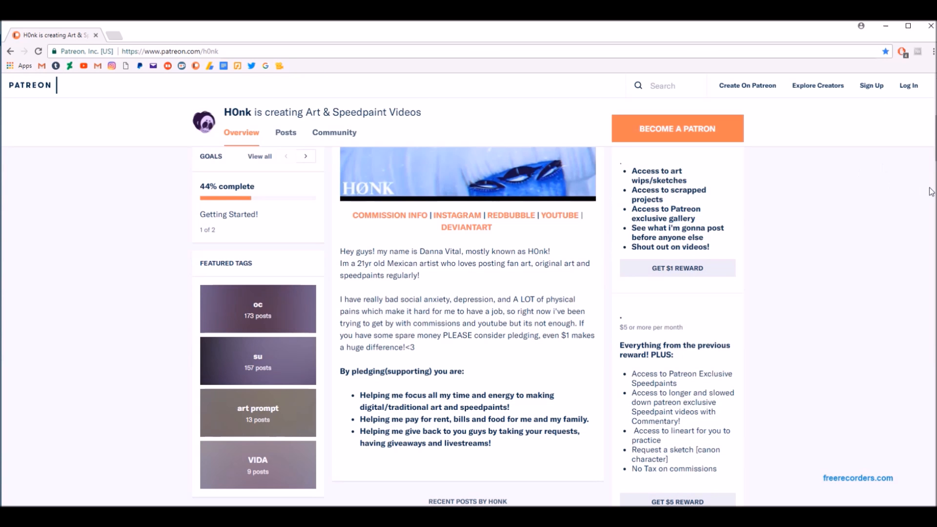
{"action": "scroll", "coordinate": [931, 191], "scroll_direction": "up", "scroll_amount": 1}
{"action": "scroll", "coordinate": [934, 137], "scroll_direction": "up", "scroll_amount": 1}
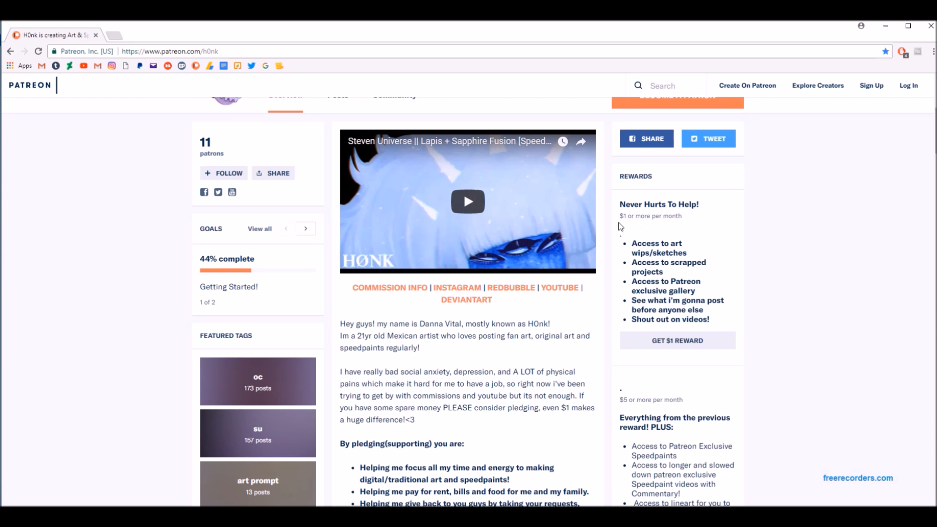
{"action": "scroll", "coordinate": [934, 136], "scroll_direction": "down", "scroll_amount": 3}
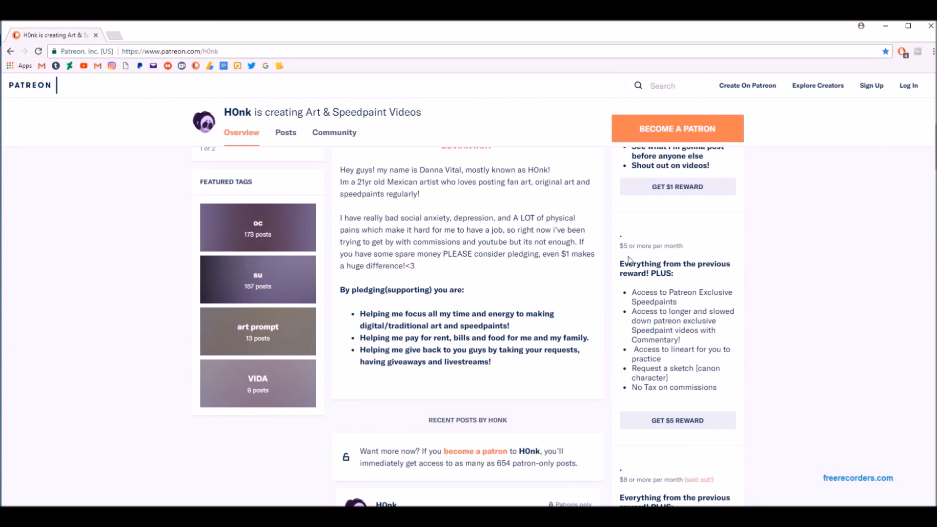
{"action": "scroll", "coordinate": [933, 147], "scroll_direction": "down", "scroll_amount": 5}
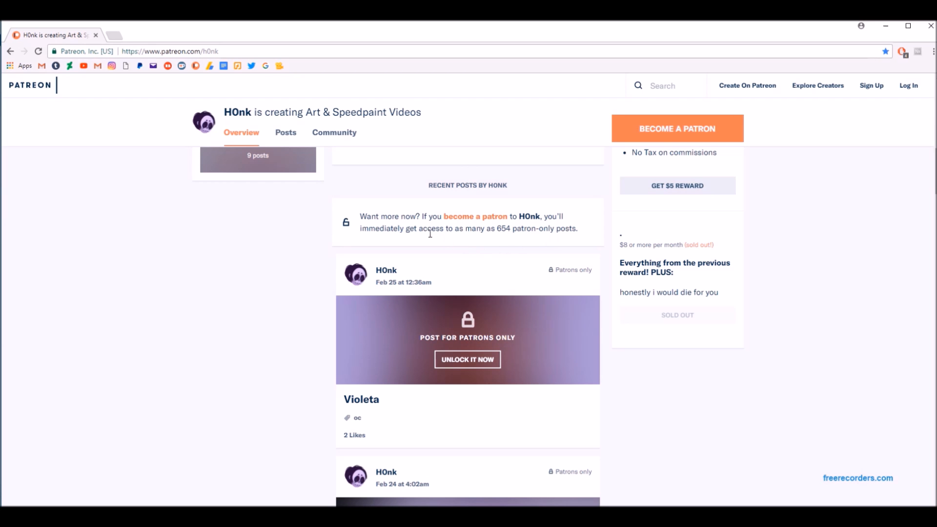
{"action": "scroll", "coordinate": [526, 219], "scroll_direction": "down", "scroll_amount": 20}
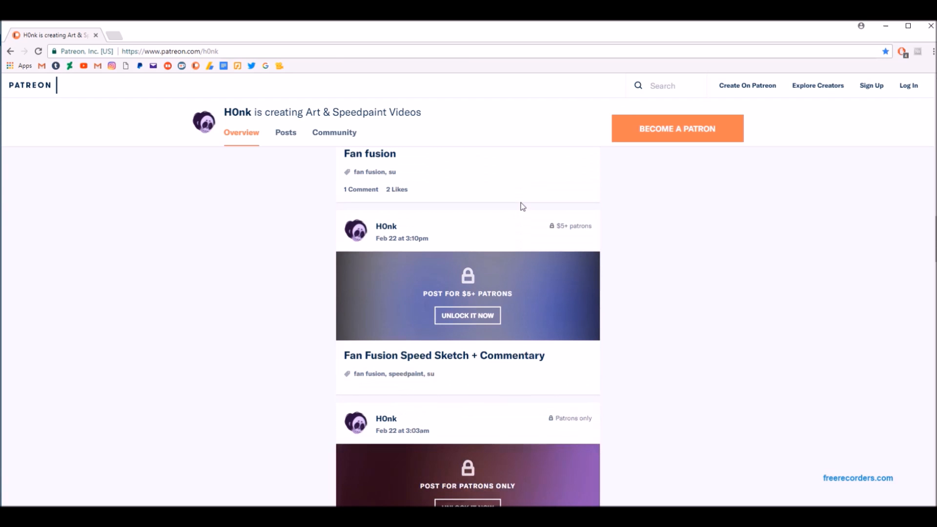
{"action": "scroll", "coordinate": [525, 208], "scroll_direction": "up", "scroll_amount": 3}
{"action": "scroll", "coordinate": [524, 208], "scroll_direction": "down", "scroll_amount": 15}
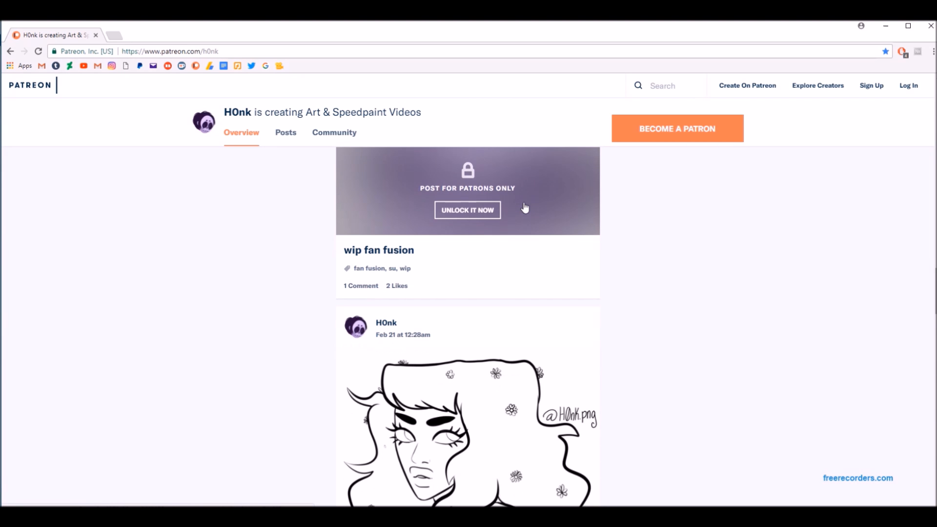
{"action": "scroll", "coordinate": [523, 205], "scroll_direction": "down", "scroll_amount": 15}
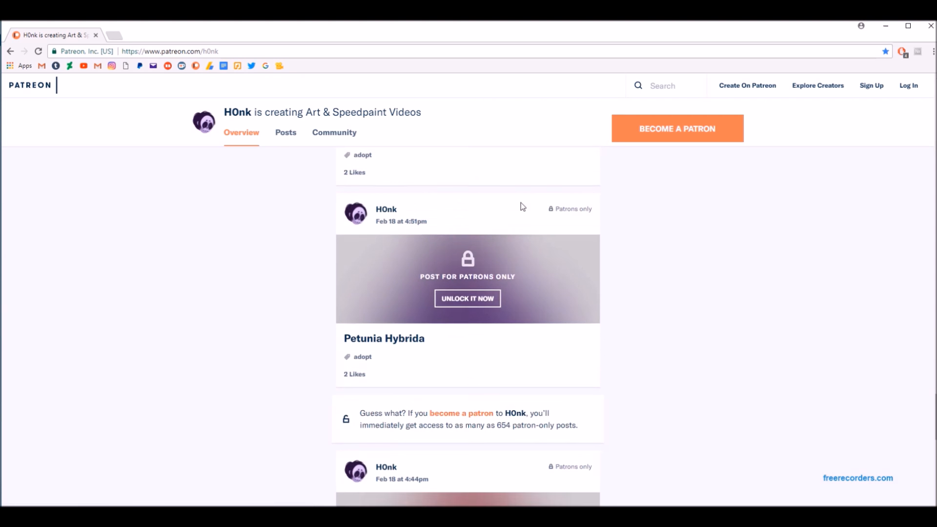
{"action": "scroll", "coordinate": [522, 206], "scroll_direction": "down", "scroll_amount": 10}
{"action": "left_click", "coordinate": [493, 237]}
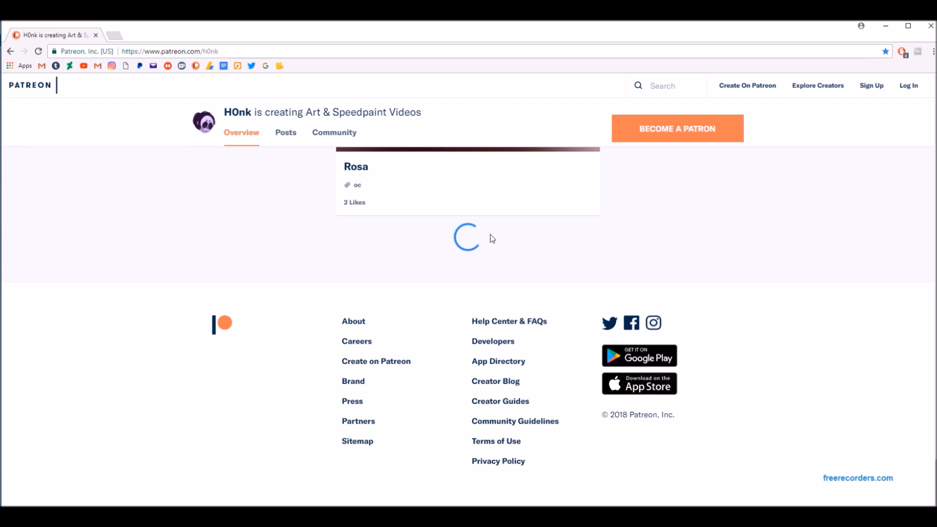